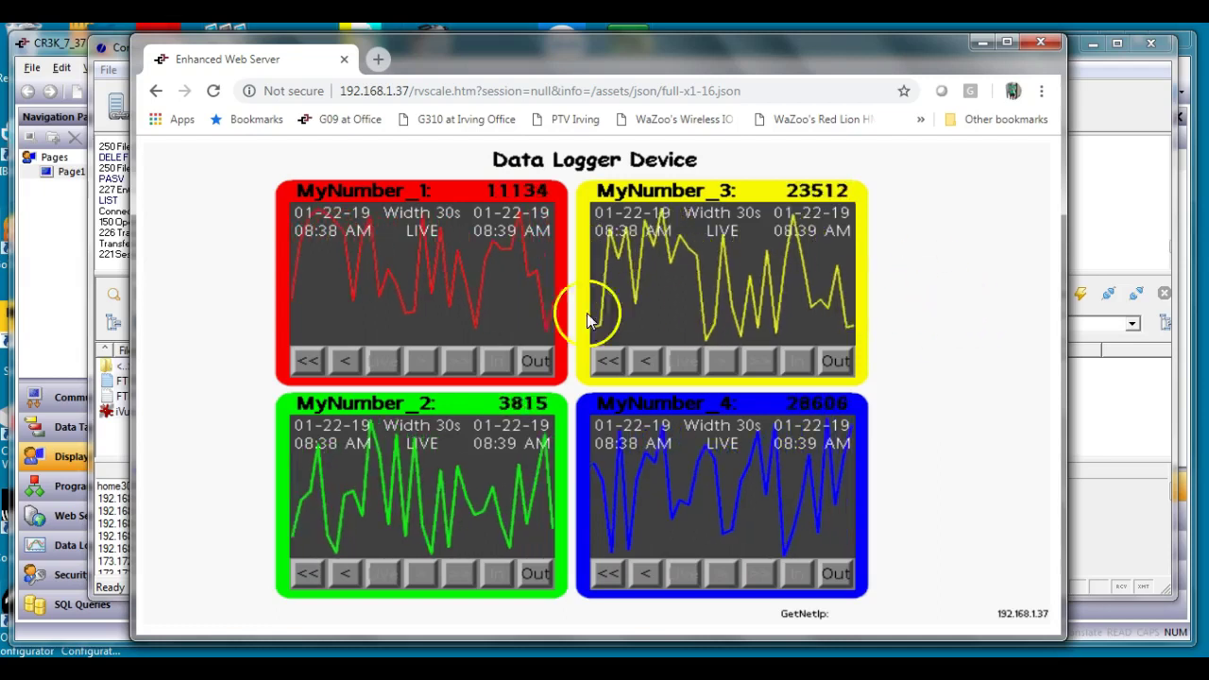
Bring the Crimson 3.1 window showing Page1's four trend viewers to the front
click(62, 299)
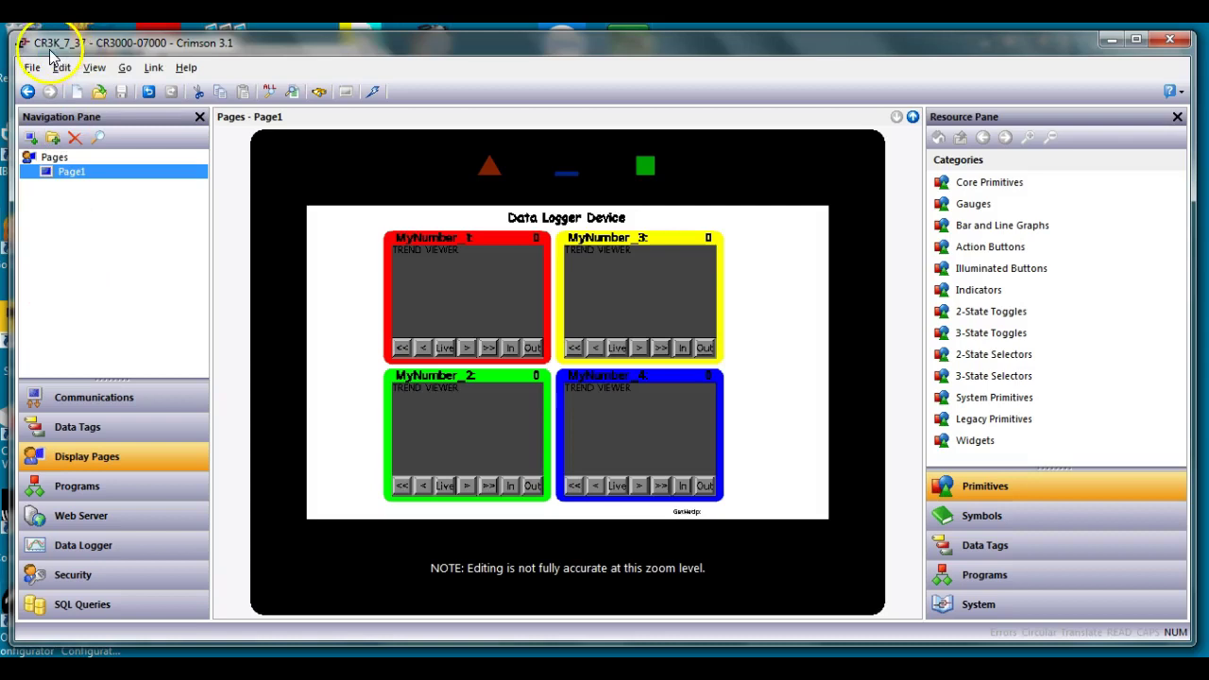
Open the Data Tags list and view MyNumber_1's Random(32676) data source
click(347, 349)
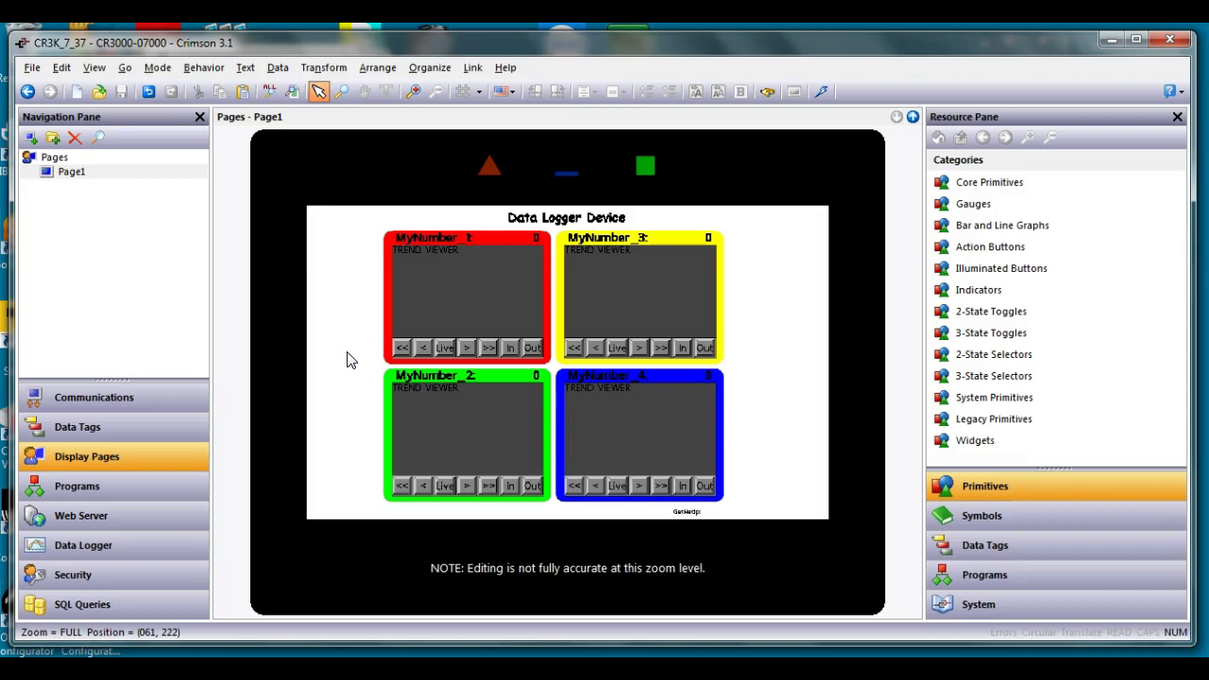
click(151, 433)
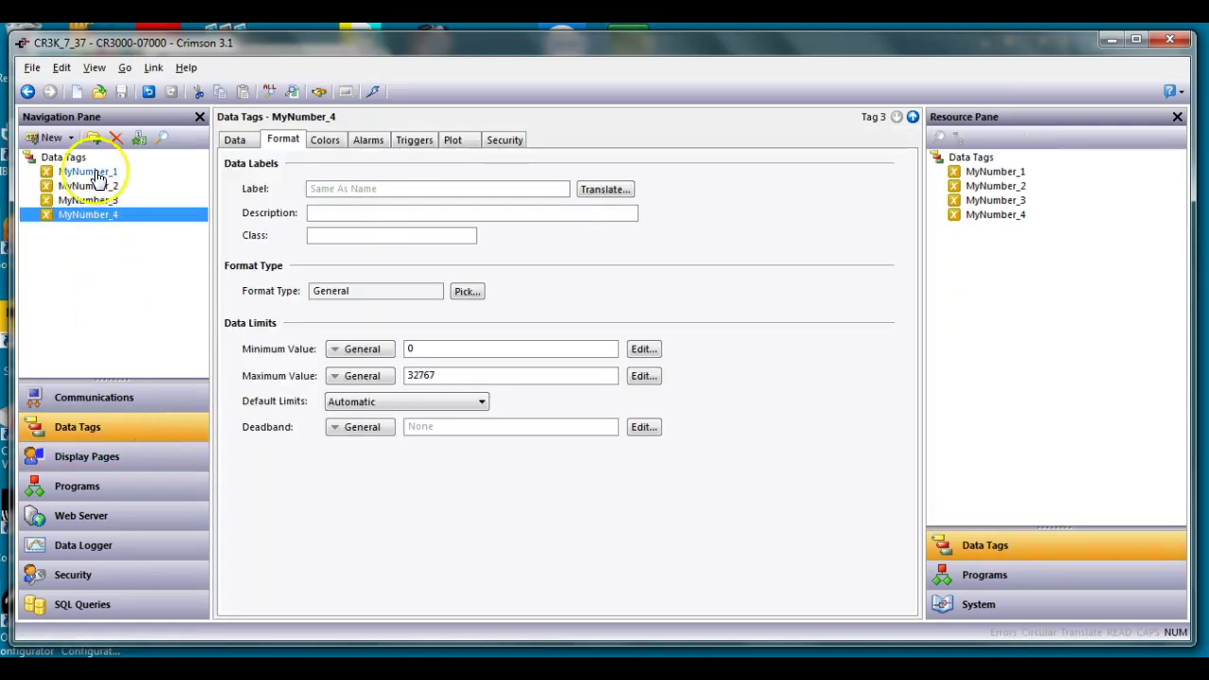
click(95, 173)
click(235, 139)
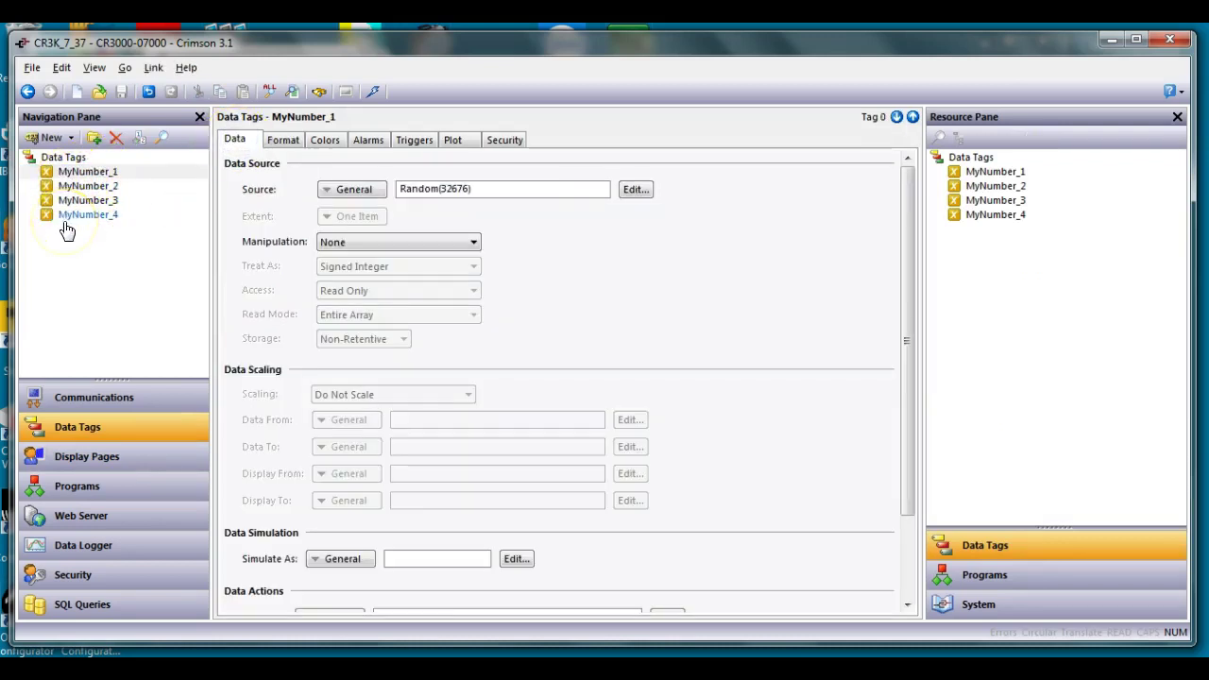
click(417, 199)
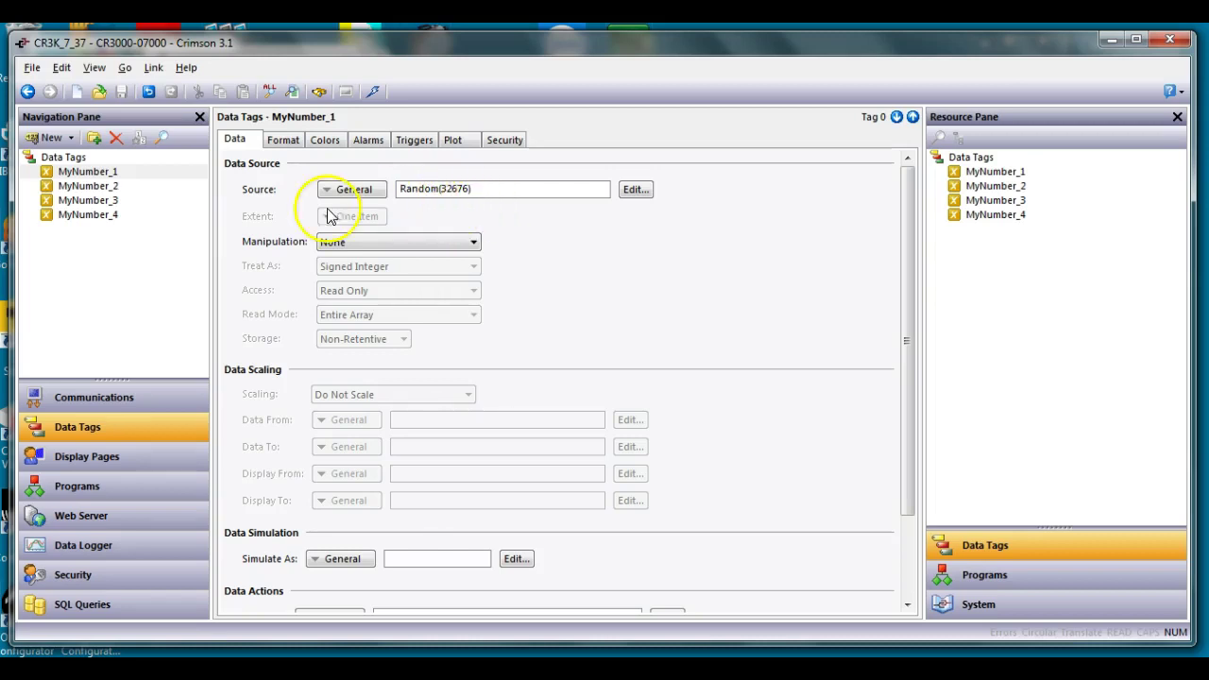
Step through MyNumber_2 to MyNumber_4, then view MyNumber_1's format with limits 0 to 32767
click(116, 185)
click(116, 200)
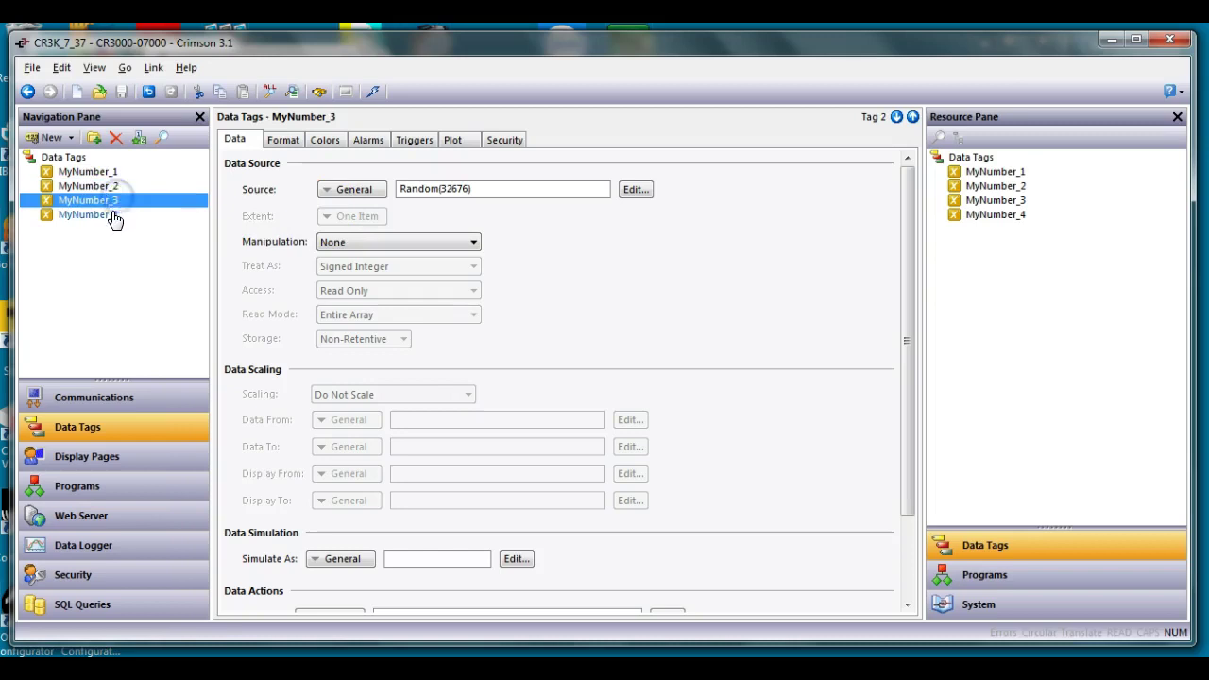
click(113, 214)
click(119, 173)
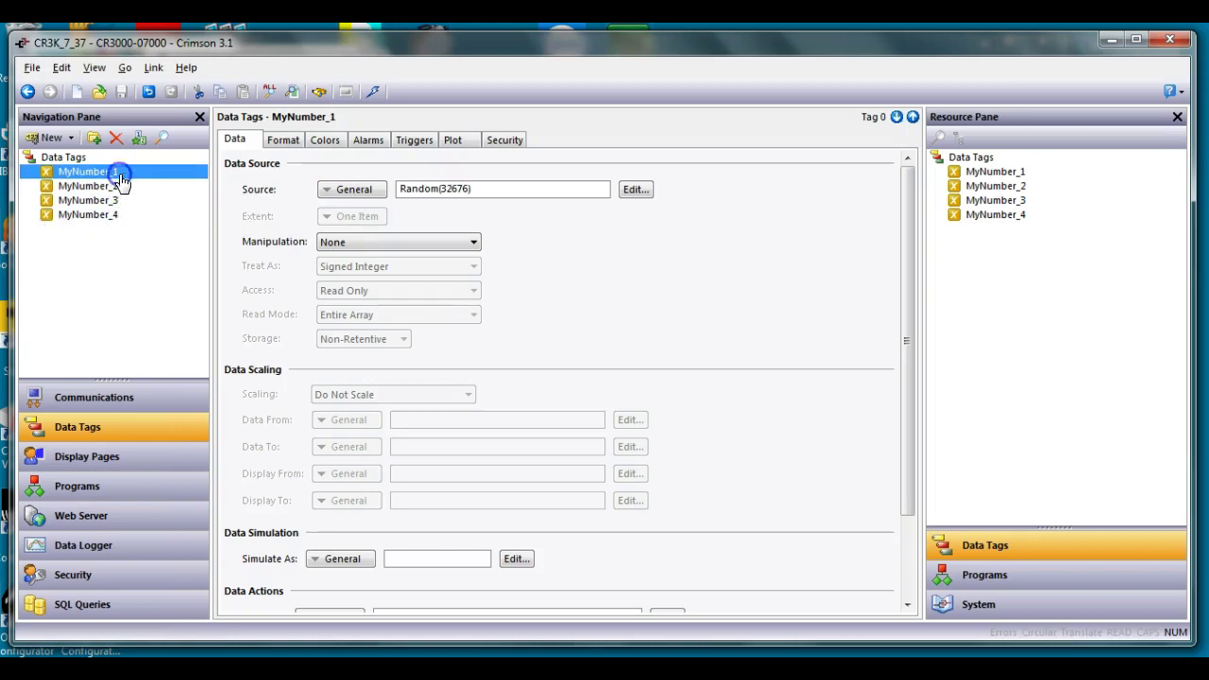
click(287, 140)
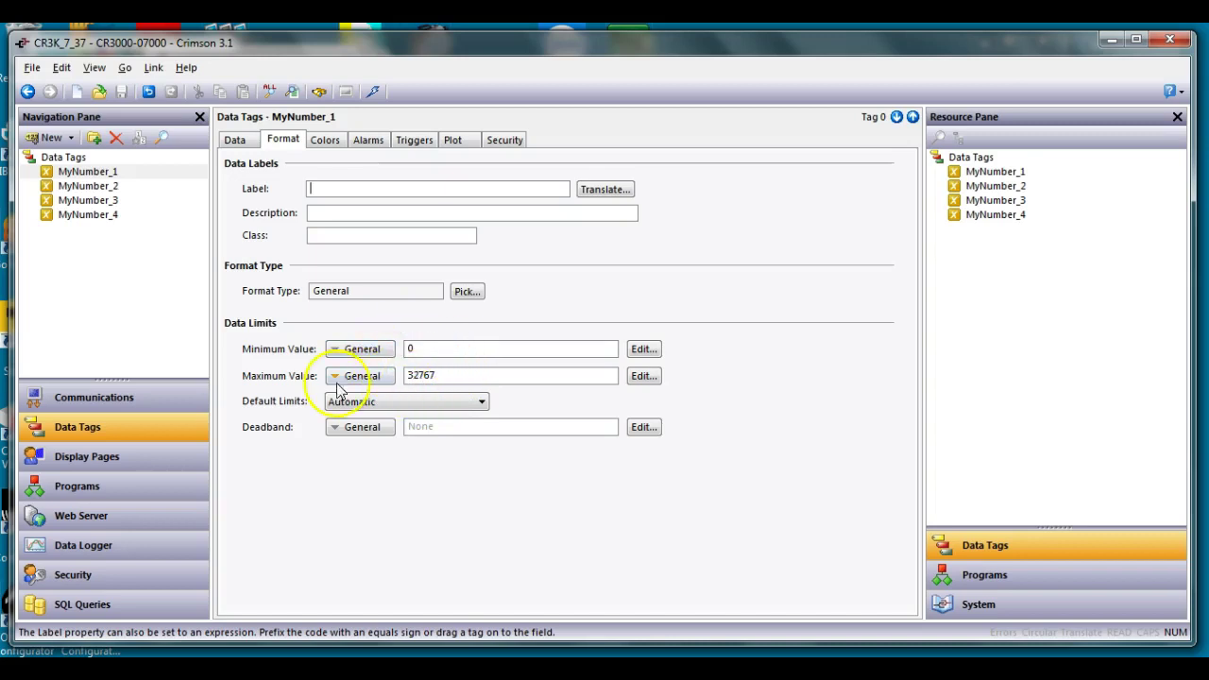
Select each MyNumber trend viewer (red, yellow, blue, green) on Page1
click(127, 459)
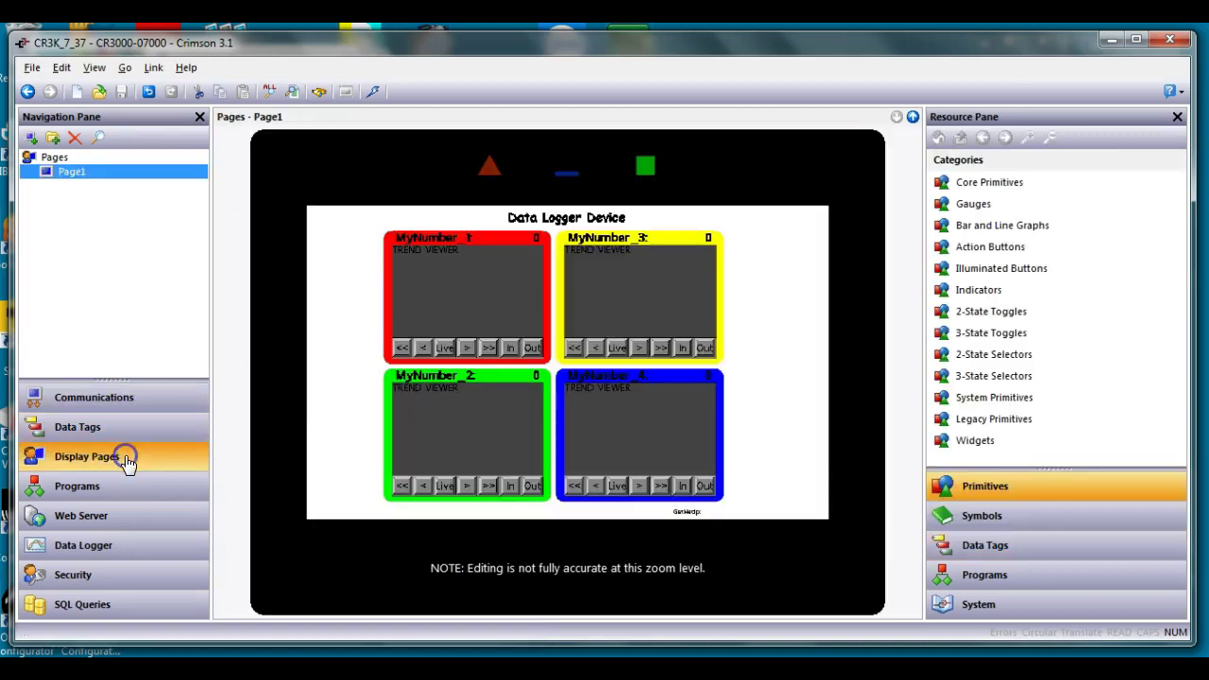
click(451, 311)
click(615, 306)
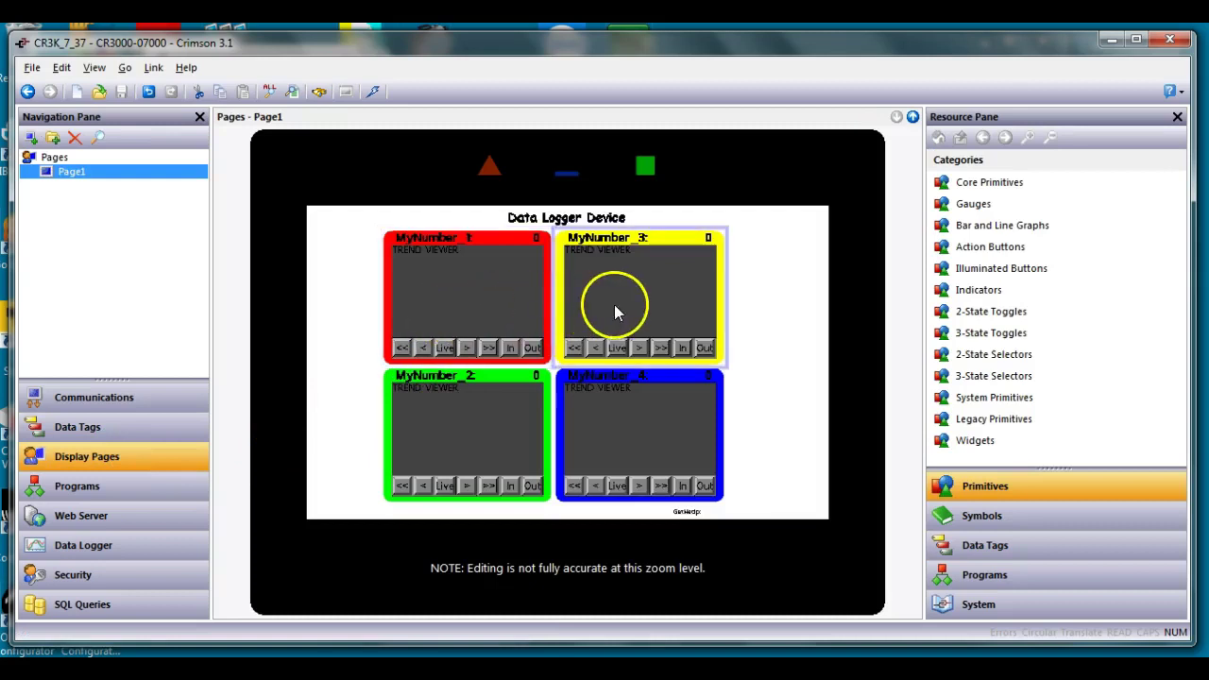
click(637, 428)
click(487, 440)
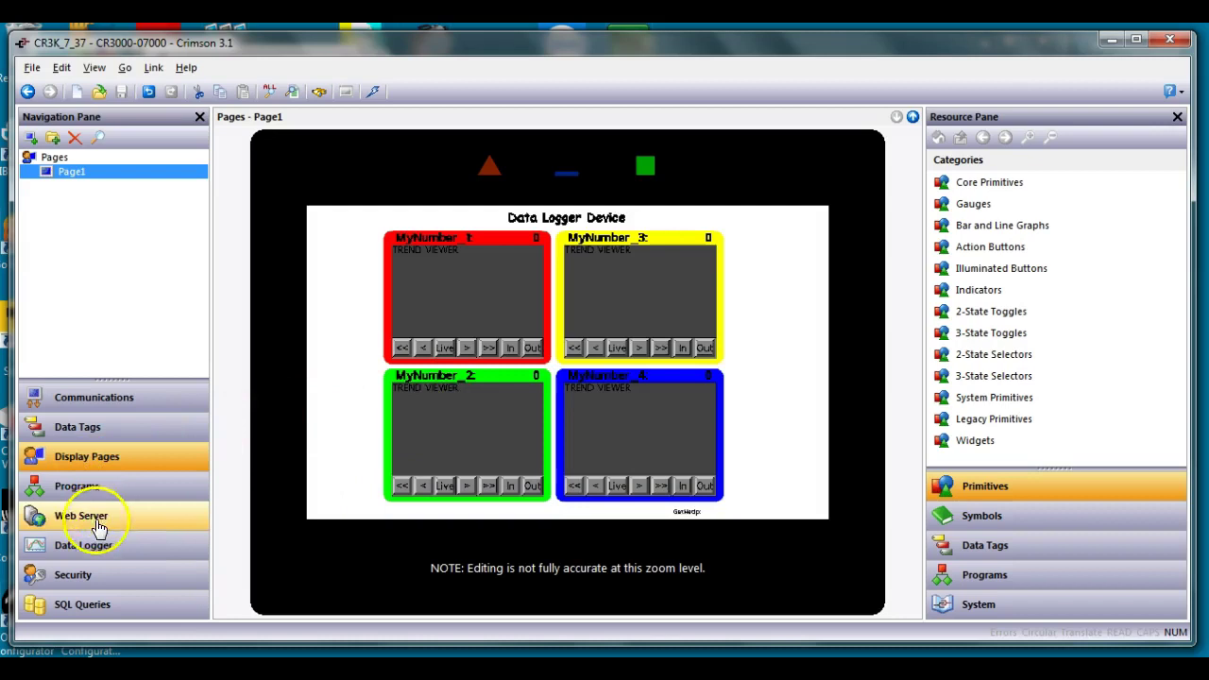
Review Log1–Log4 setups, ending on Log1: continuous, 1.0 s, 60 samples per file, 30 files
click(107, 556)
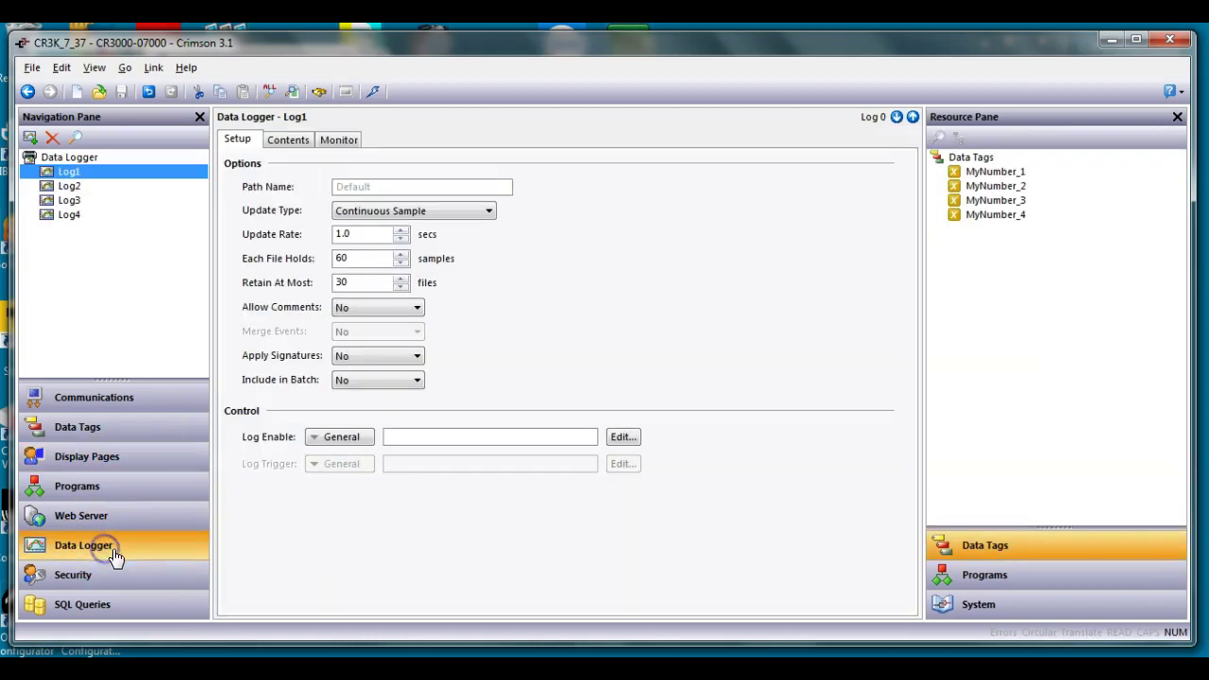
click(116, 558)
click(71, 188)
click(70, 201)
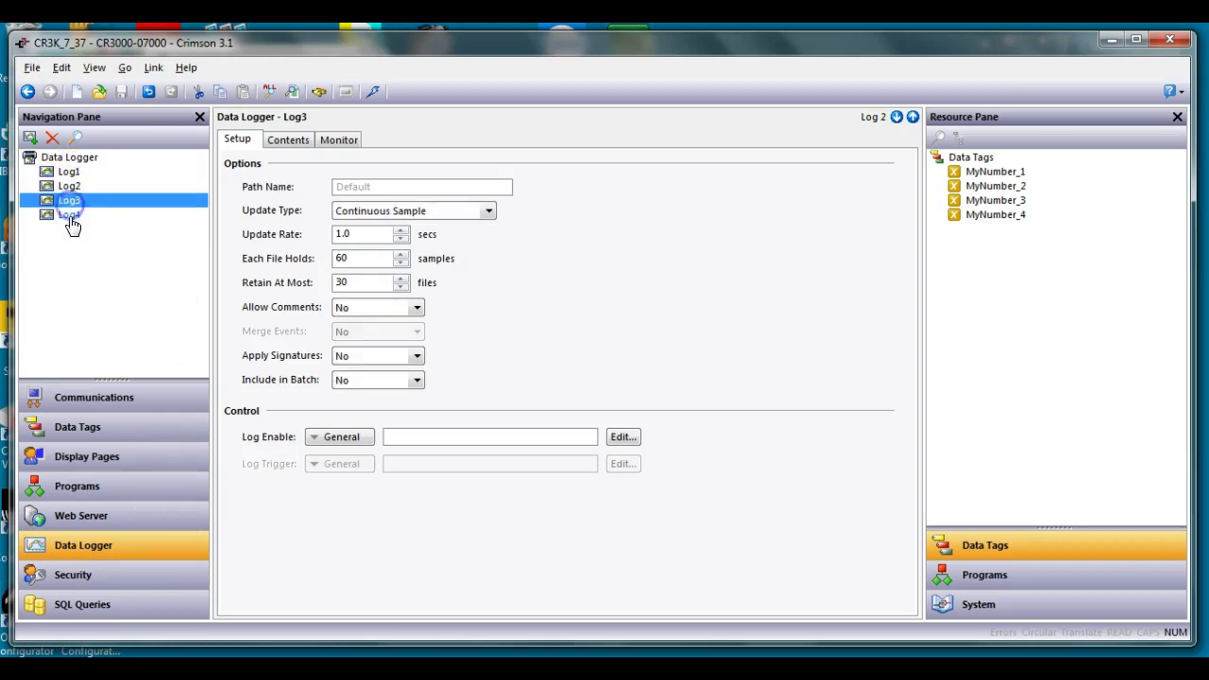
click(72, 216)
click(69, 173)
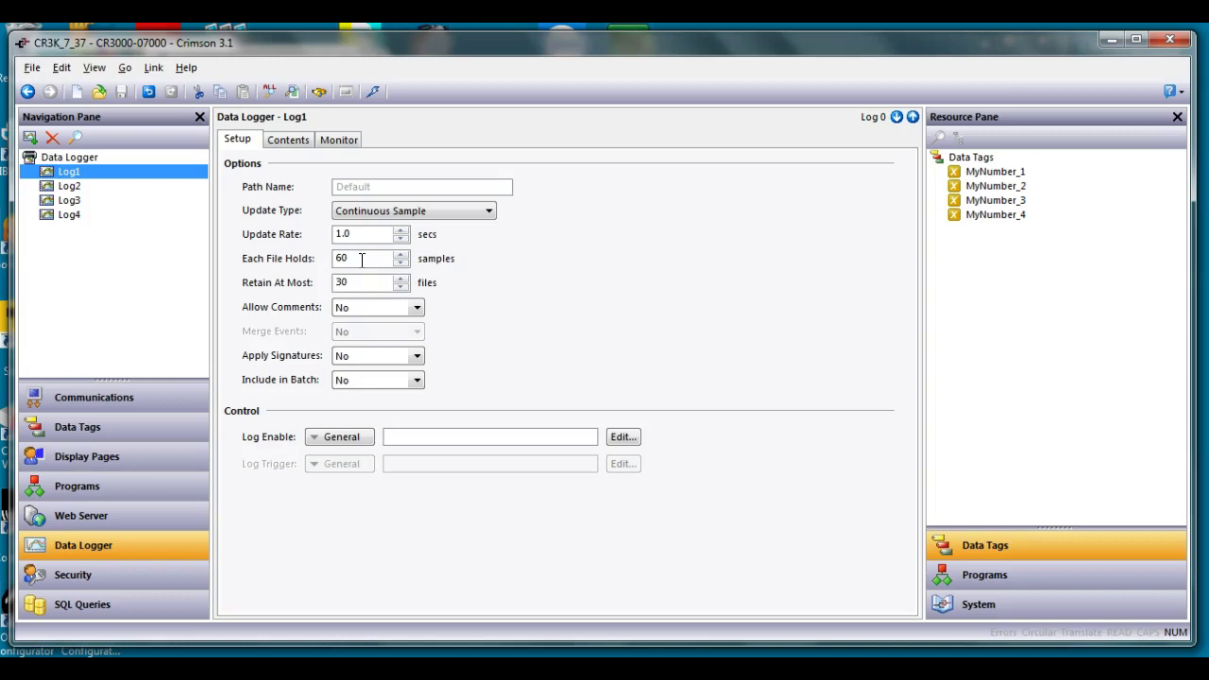
click(365, 279)
Check on the Contents tab that Log1–Log4 each record their matching MyNumber tag
click(289, 141)
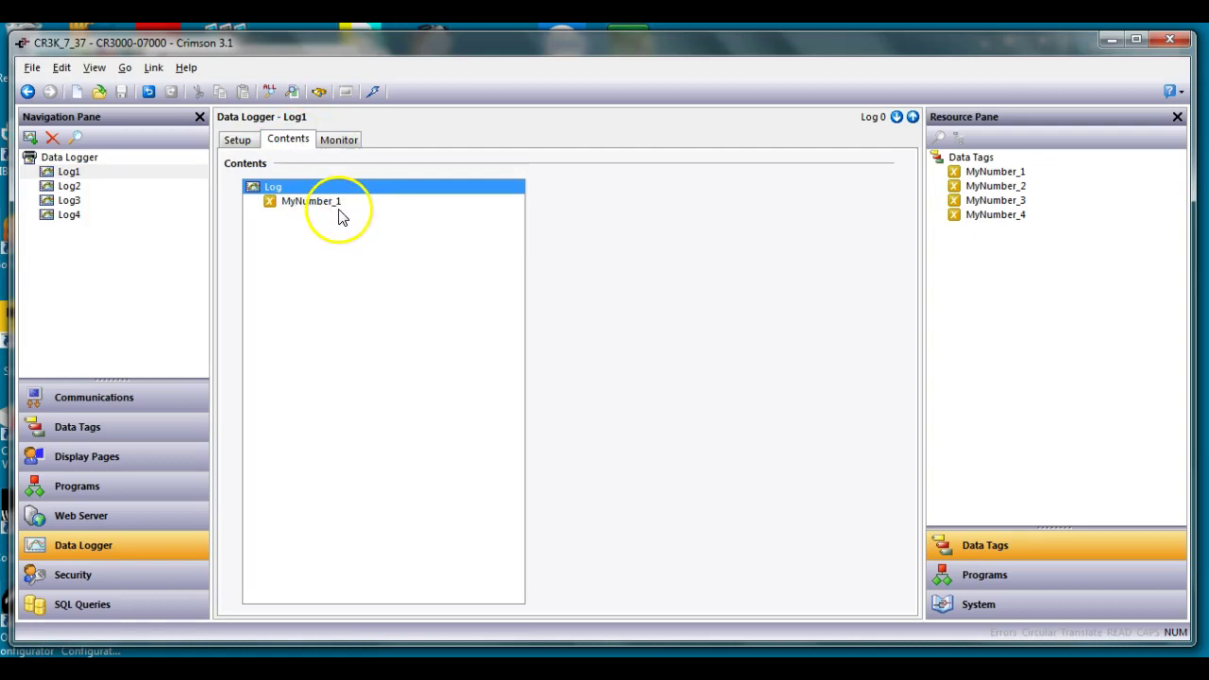
click(66, 188)
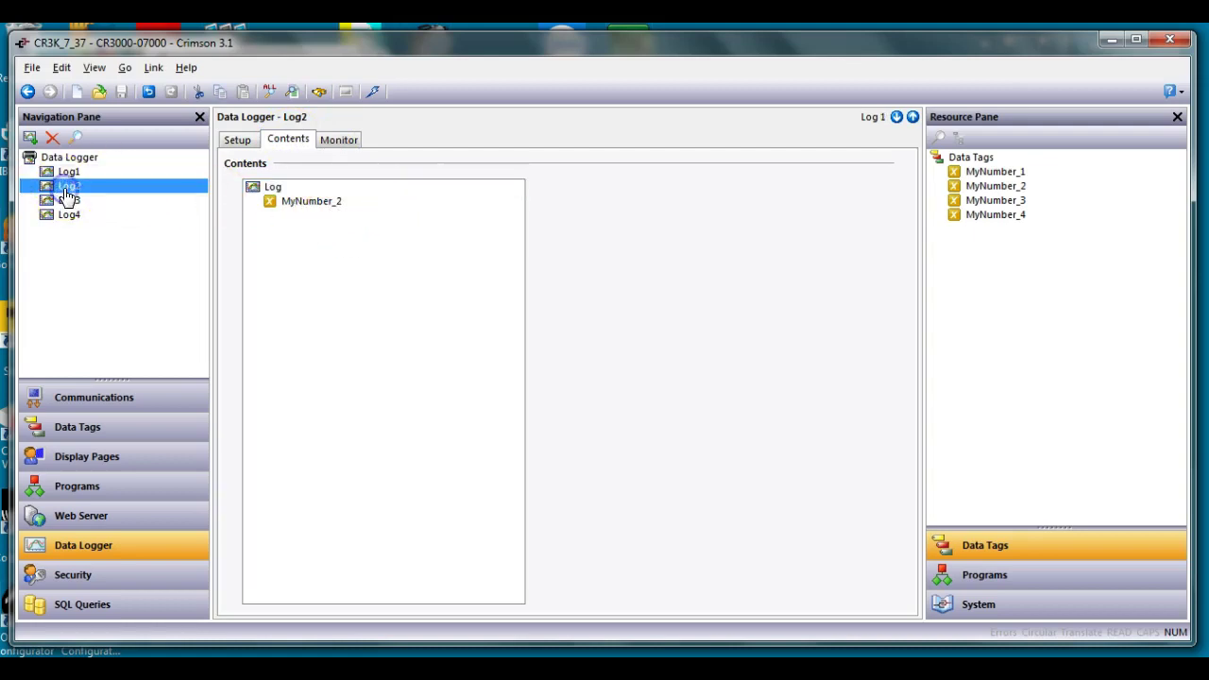
click(73, 201)
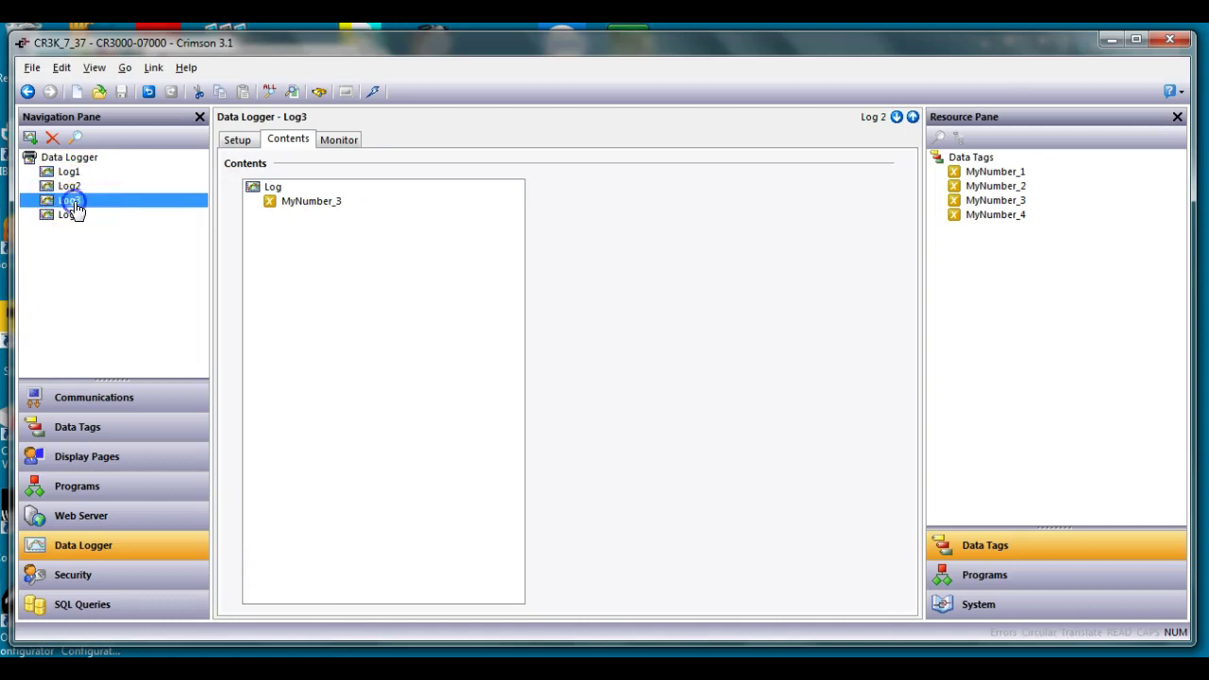
click(75, 217)
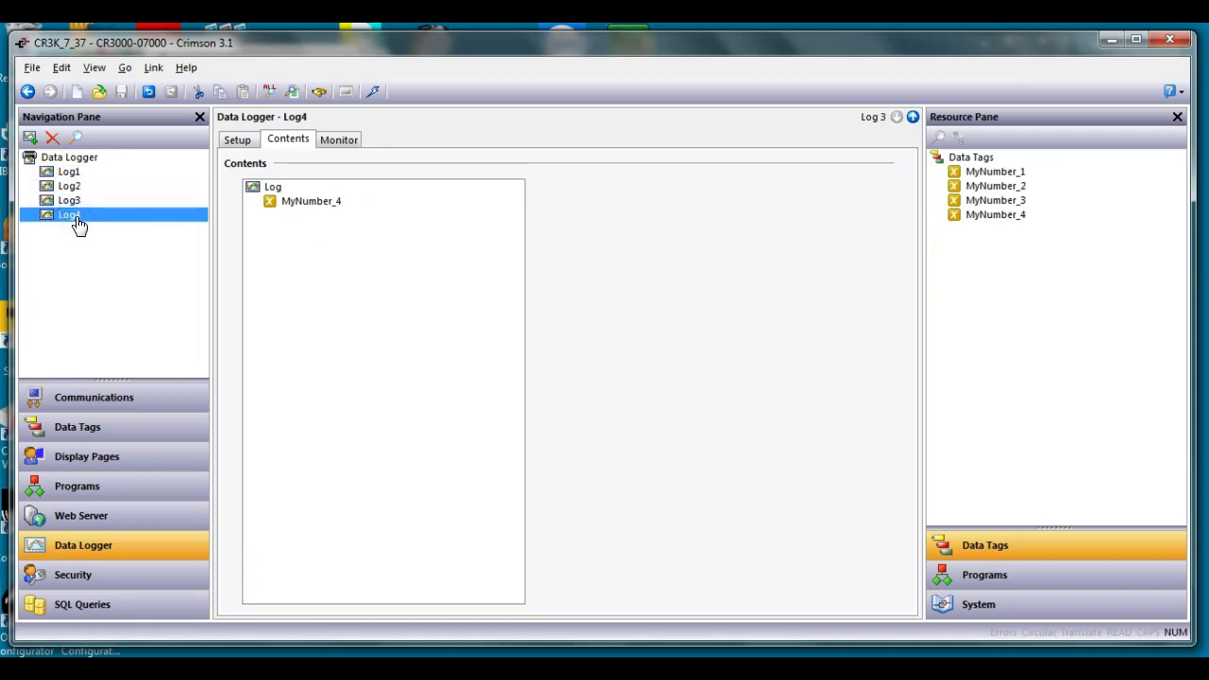
click(237, 140)
Download the project database to the CR3000 panel over TCP/IP
click(434, 189)
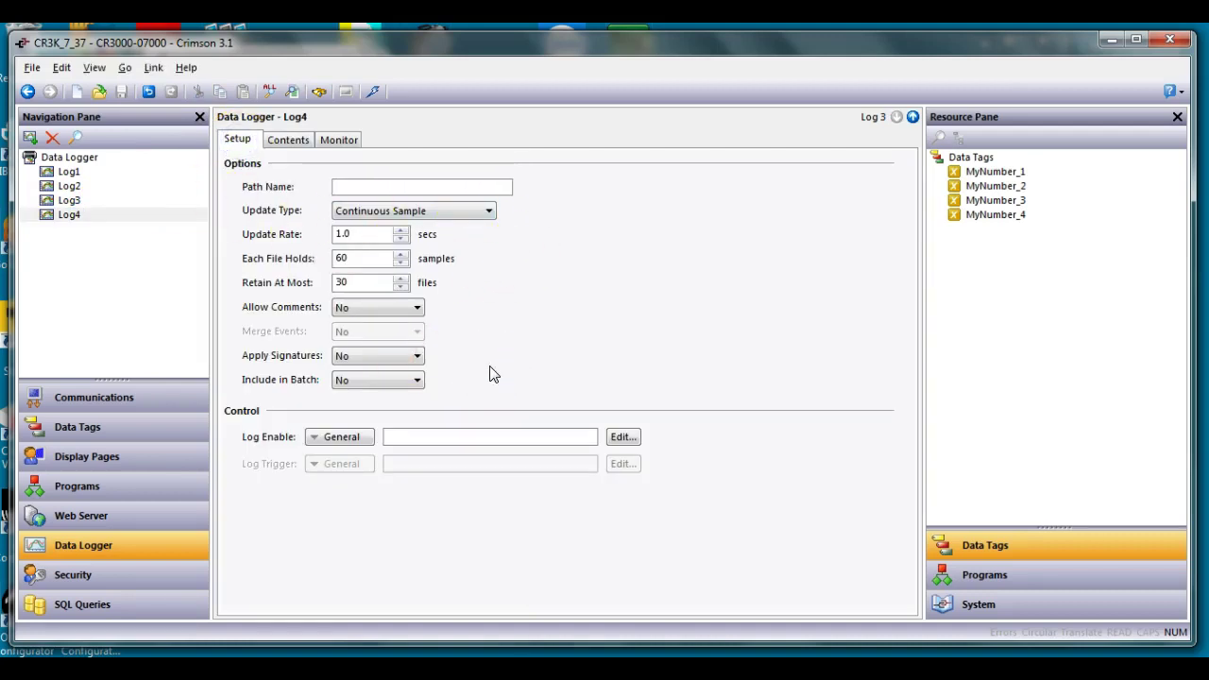
click(497, 359)
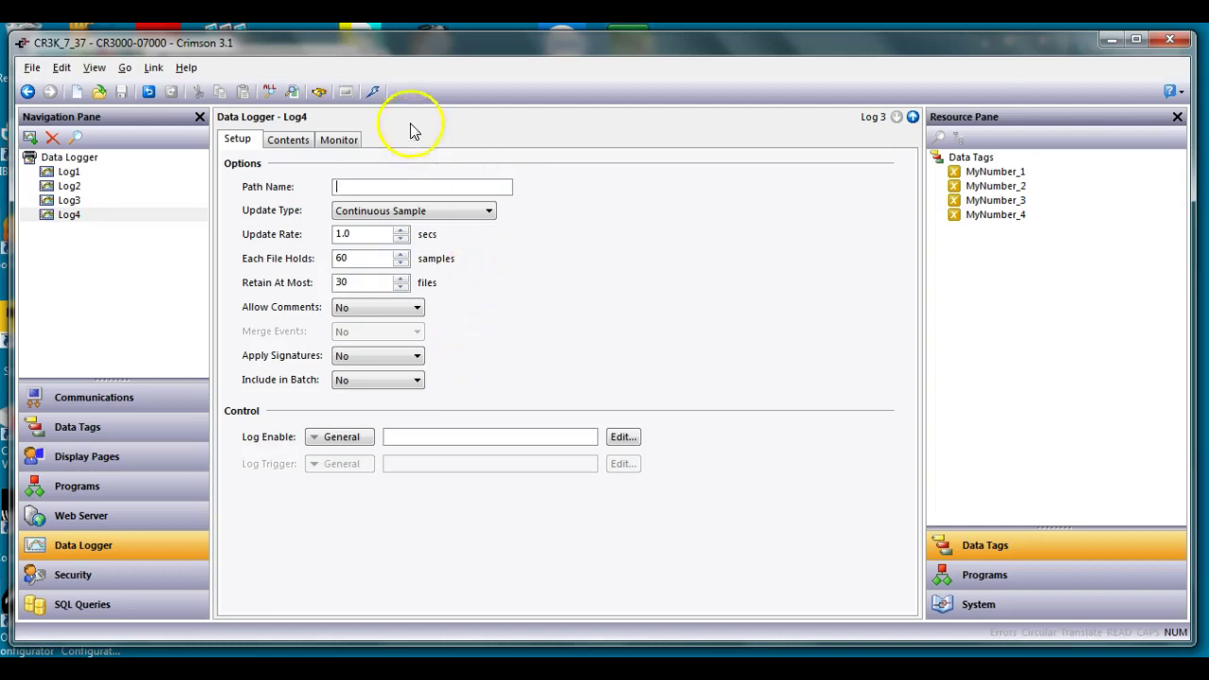
click(373, 92)
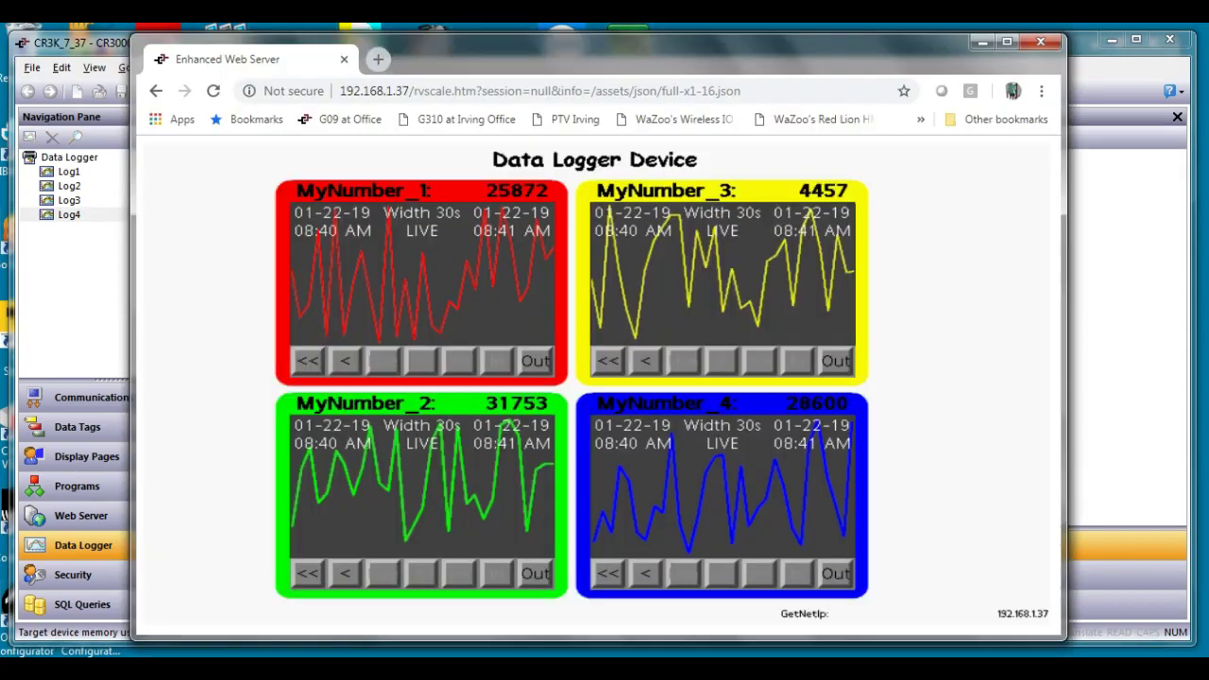
In the web server, list the stored CSV files of Log1, Log2 and Log4
click(251, 399)
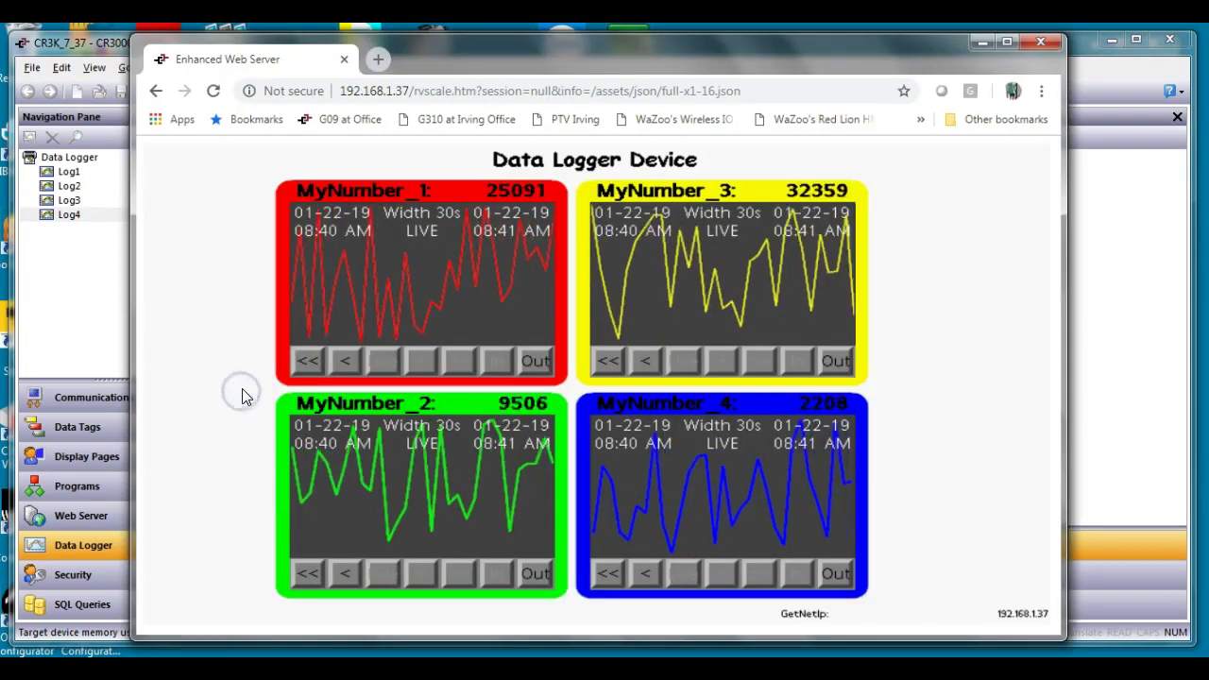
click(155, 91)
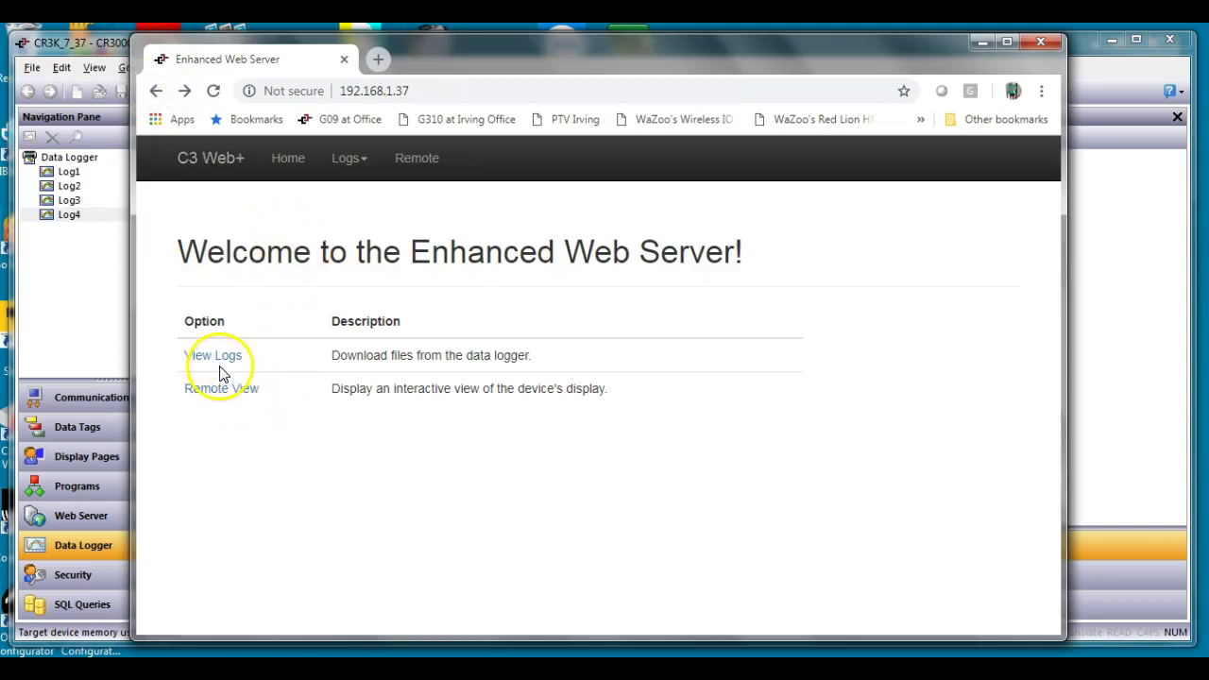
click(216, 358)
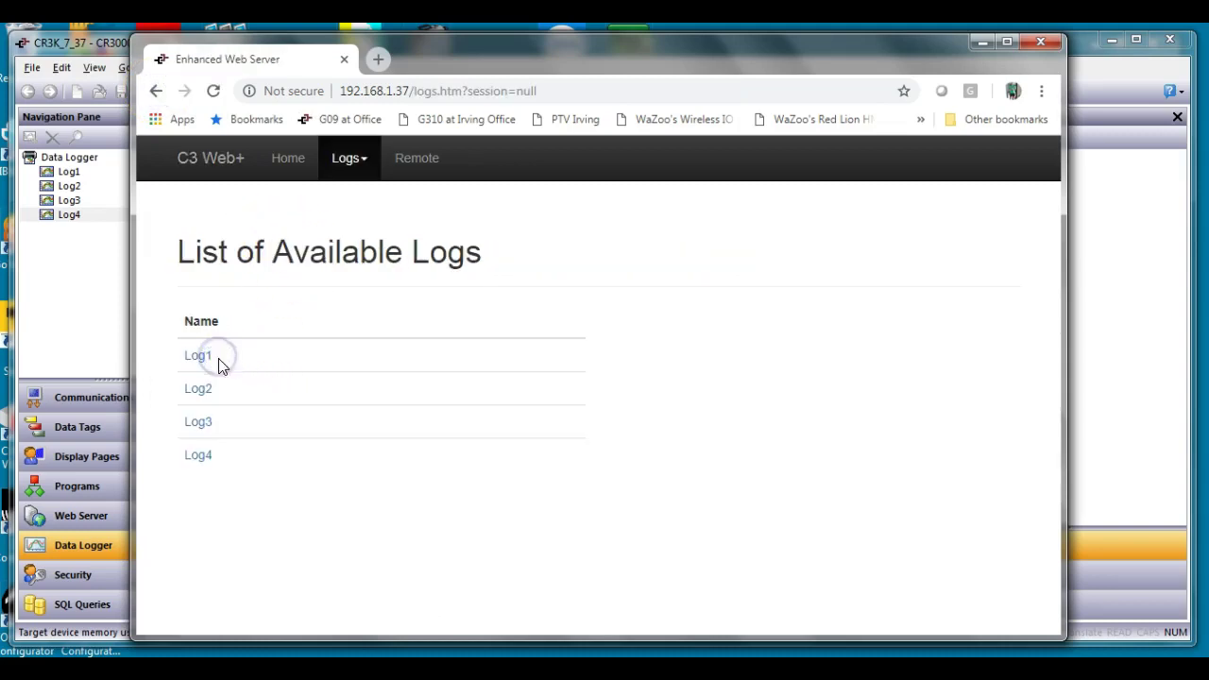
click(193, 357)
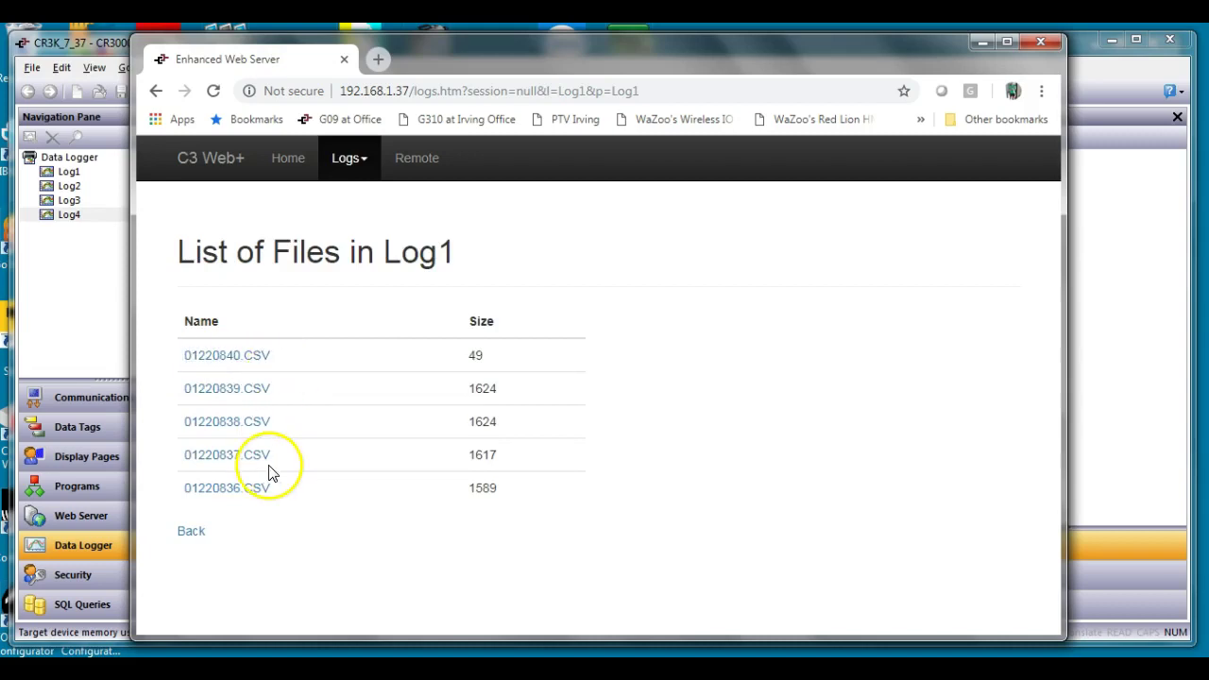
click(191, 531)
click(207, 395)
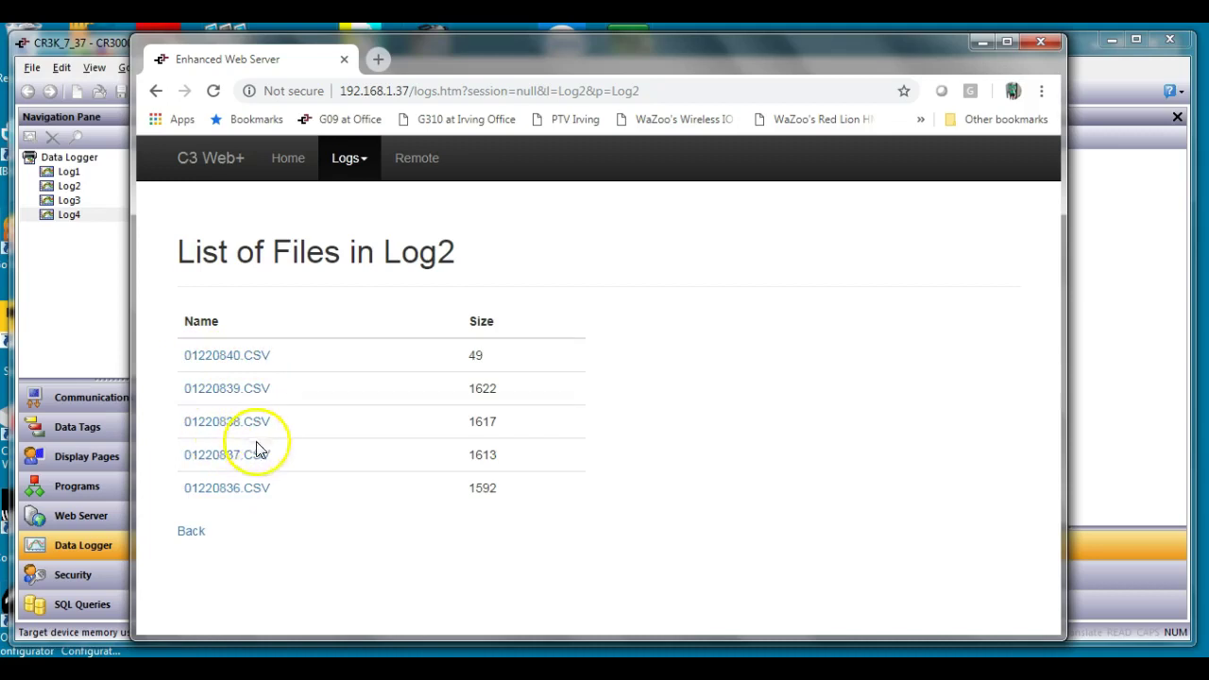
click(190, 532)
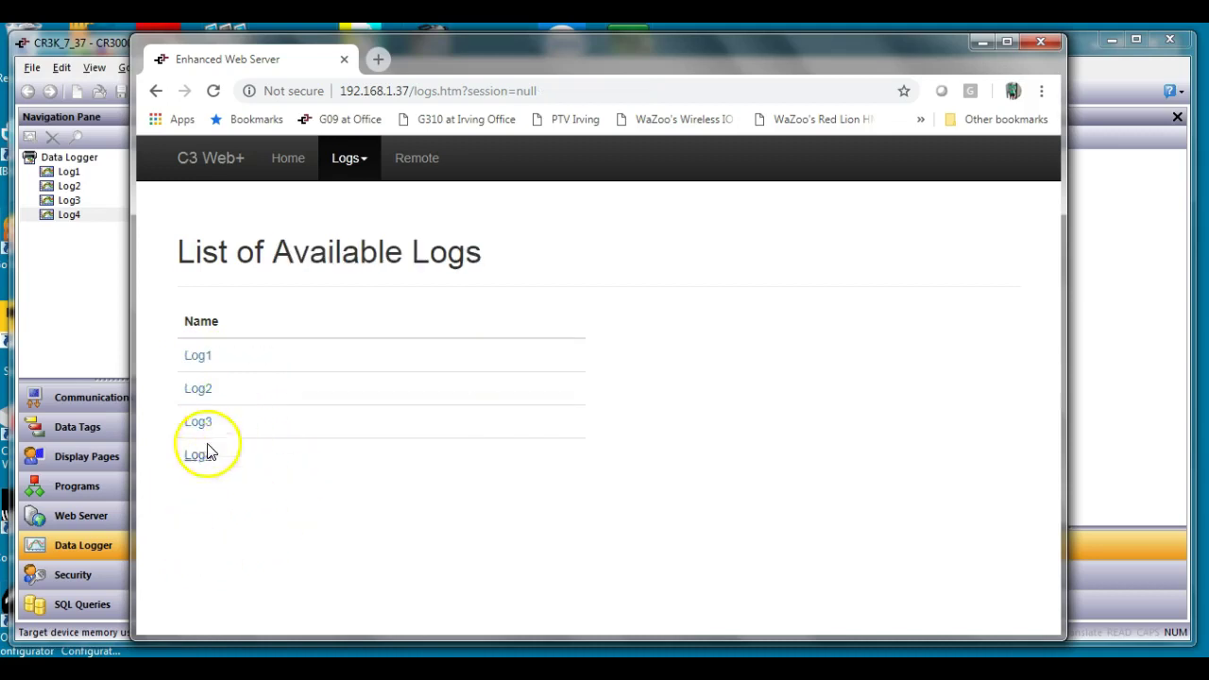
click(202, 463)
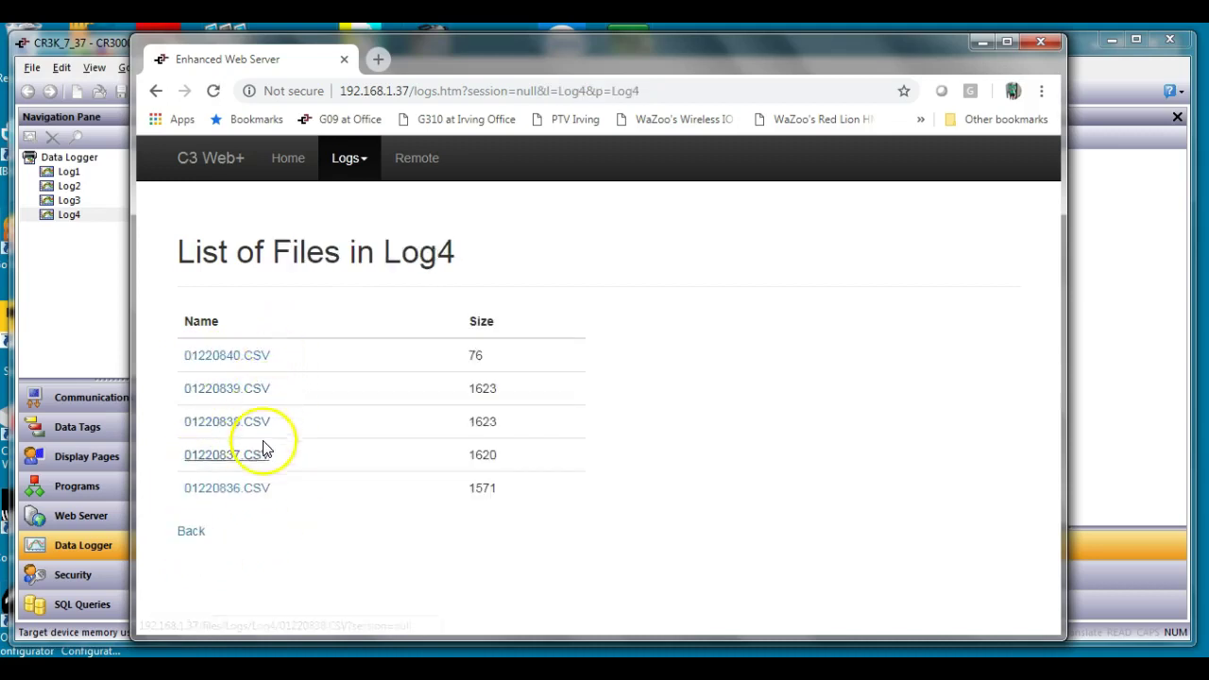
click(190, 533)
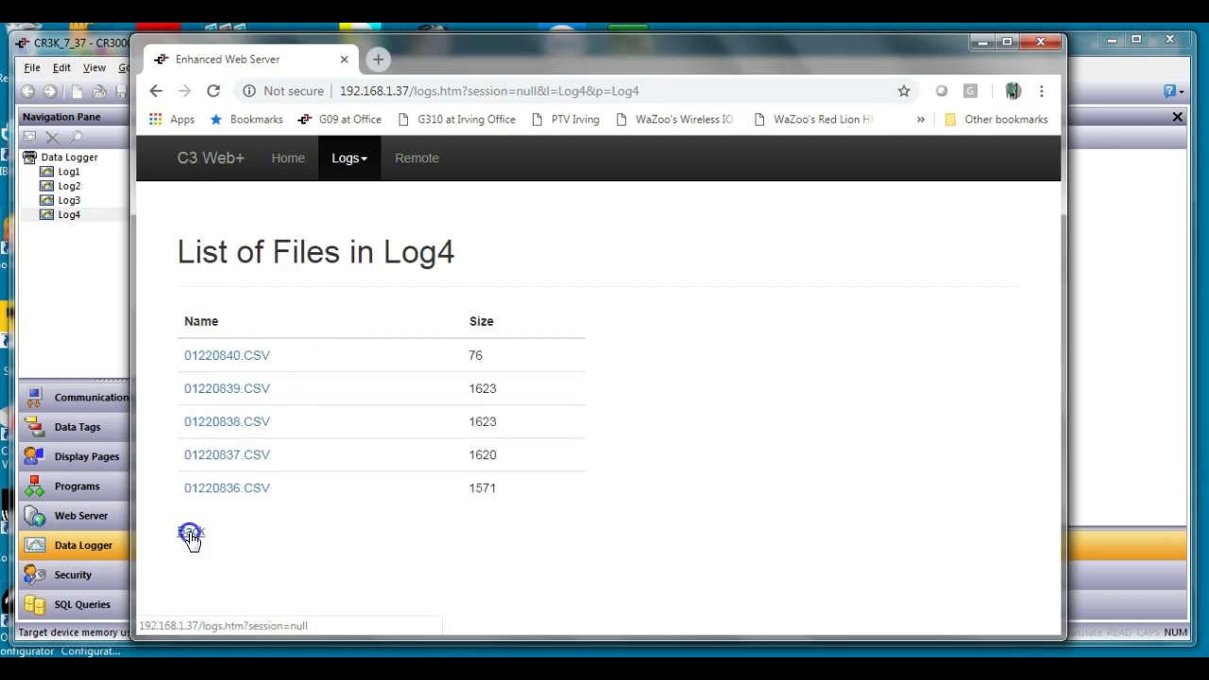
View the device's live four-trend Remote View, then return to Crimson's Log4 setup
click(157, 92)
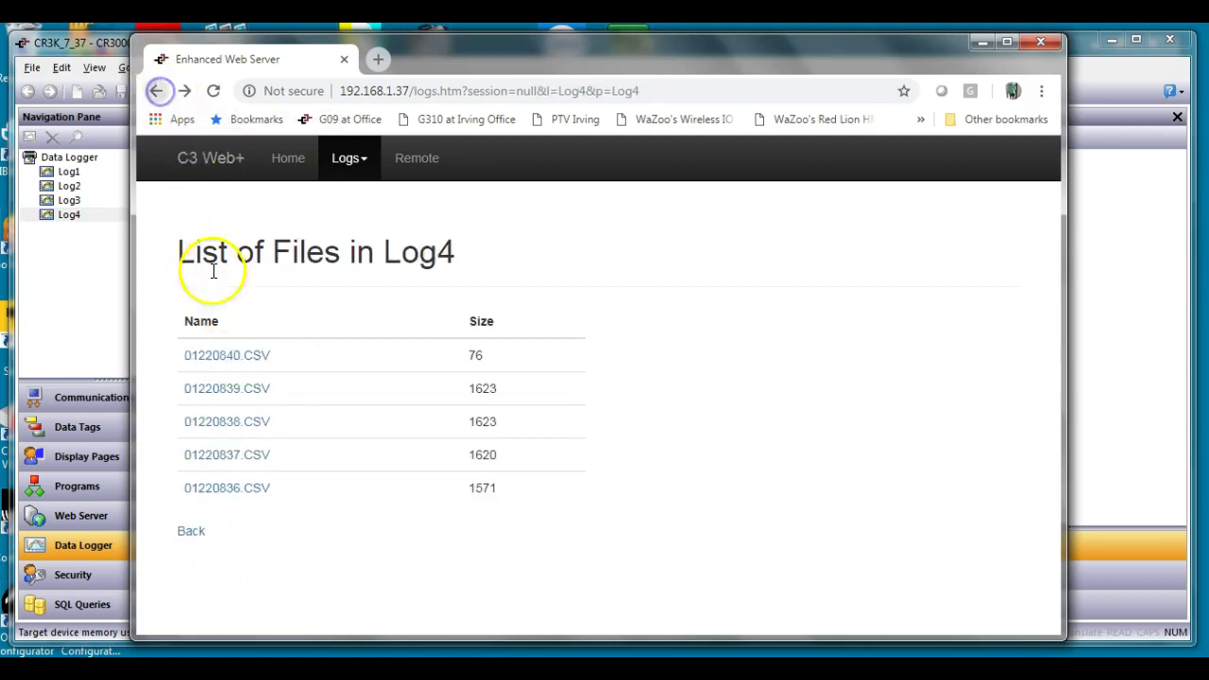
click(188, 528)
click(282, 158)
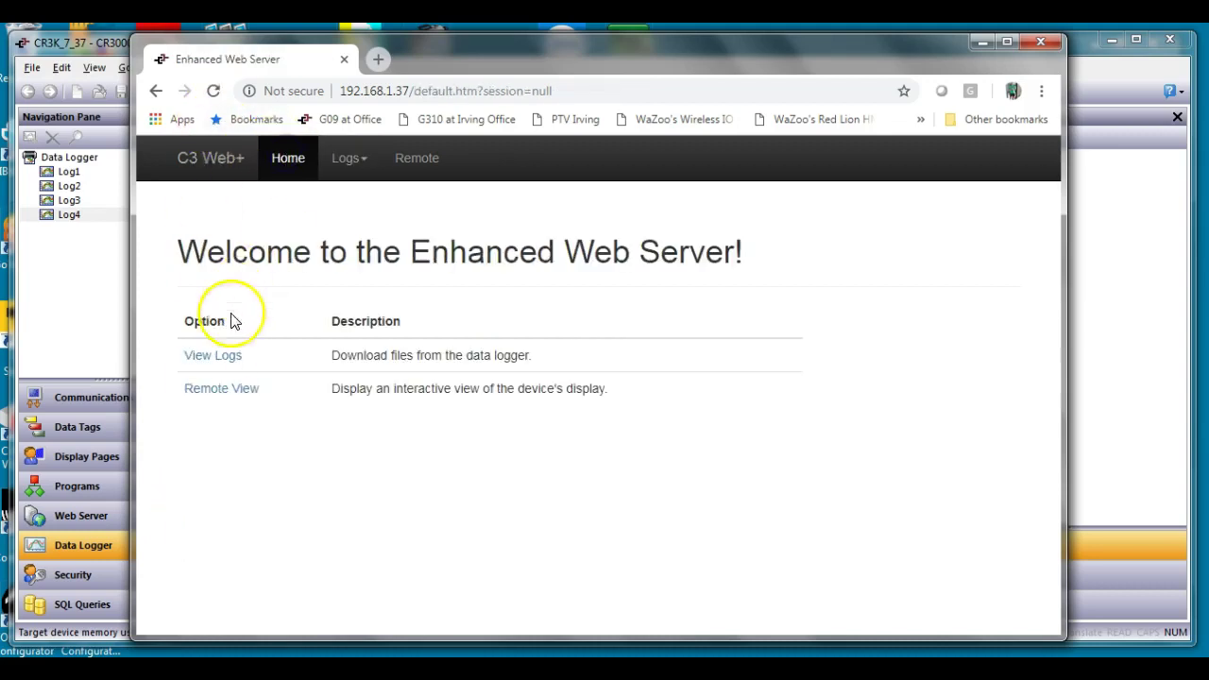
click(229, 391)
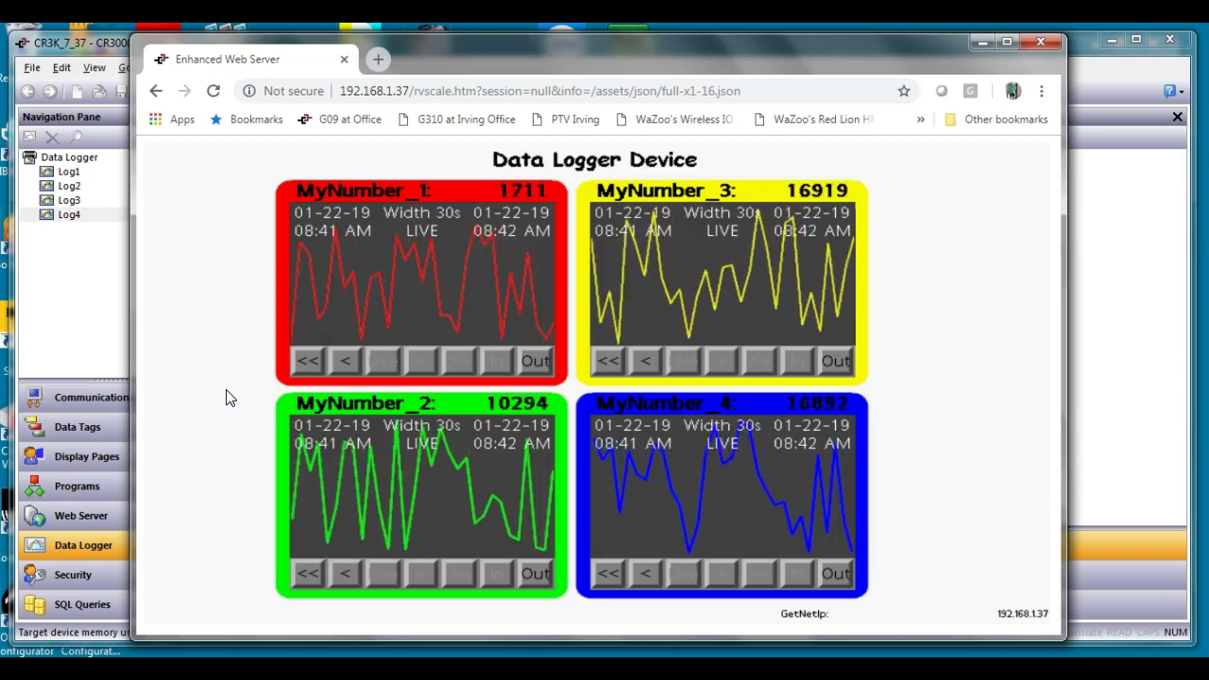
click(76, 356)
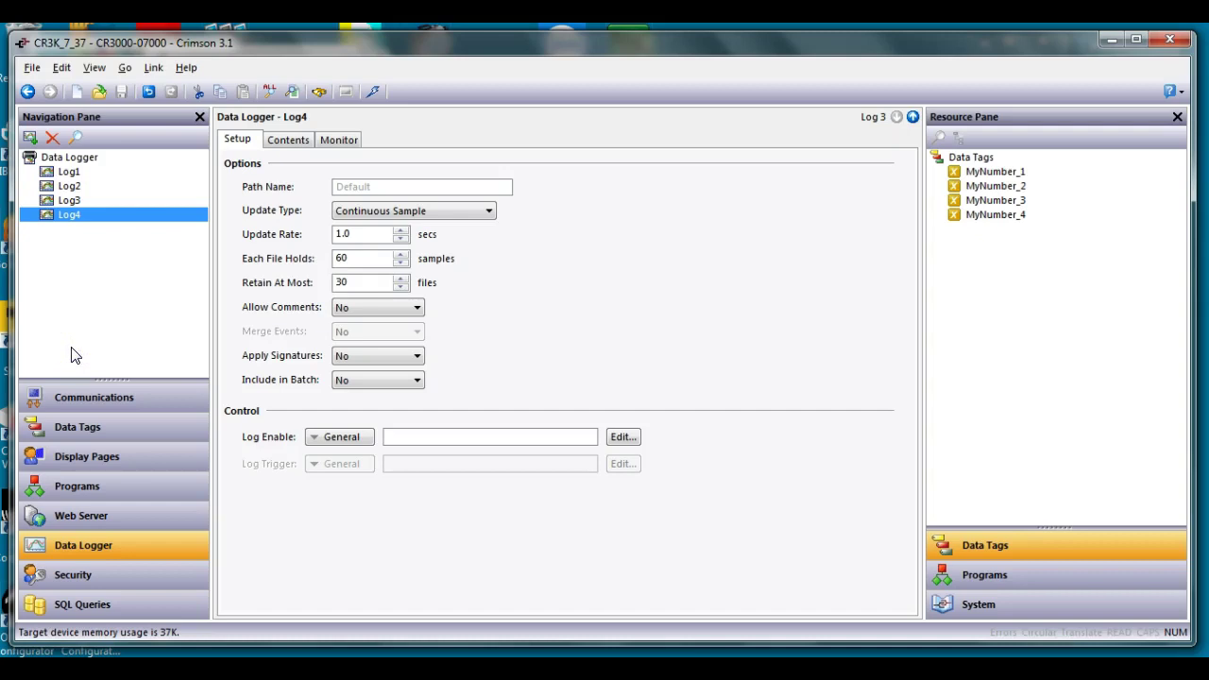
Show Communications > Services > FTP Server: enabled, read-write anonymous access, port 21
click(90, 409)
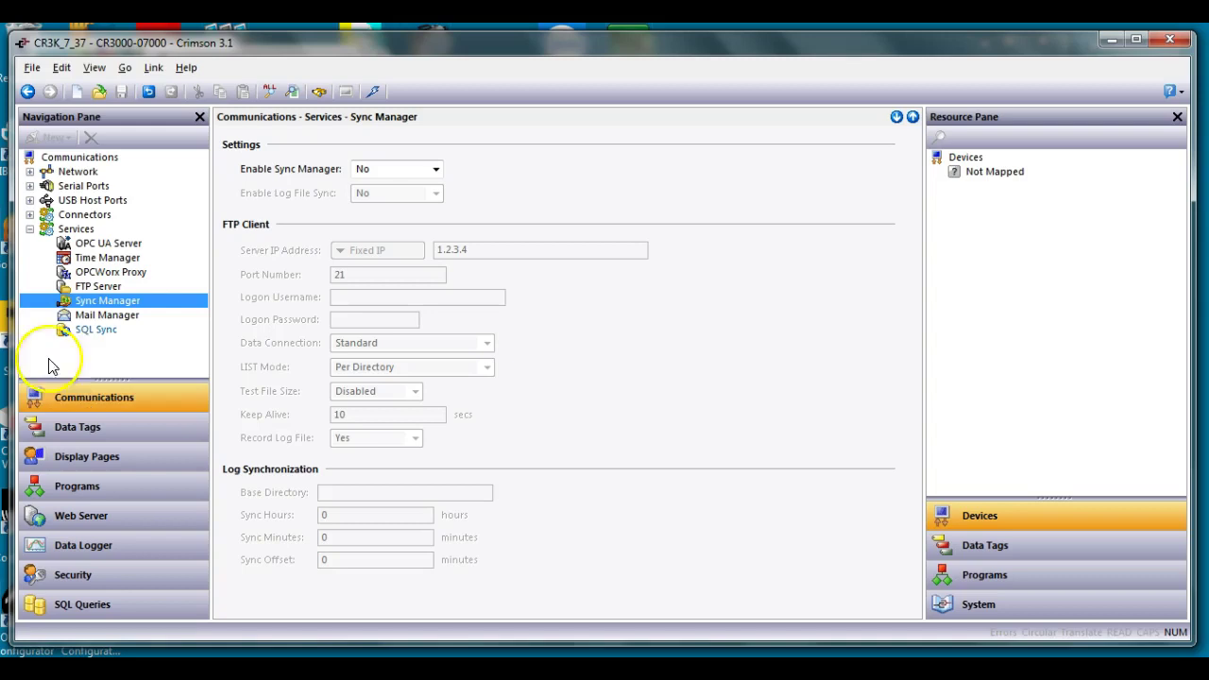
click(30, 229)
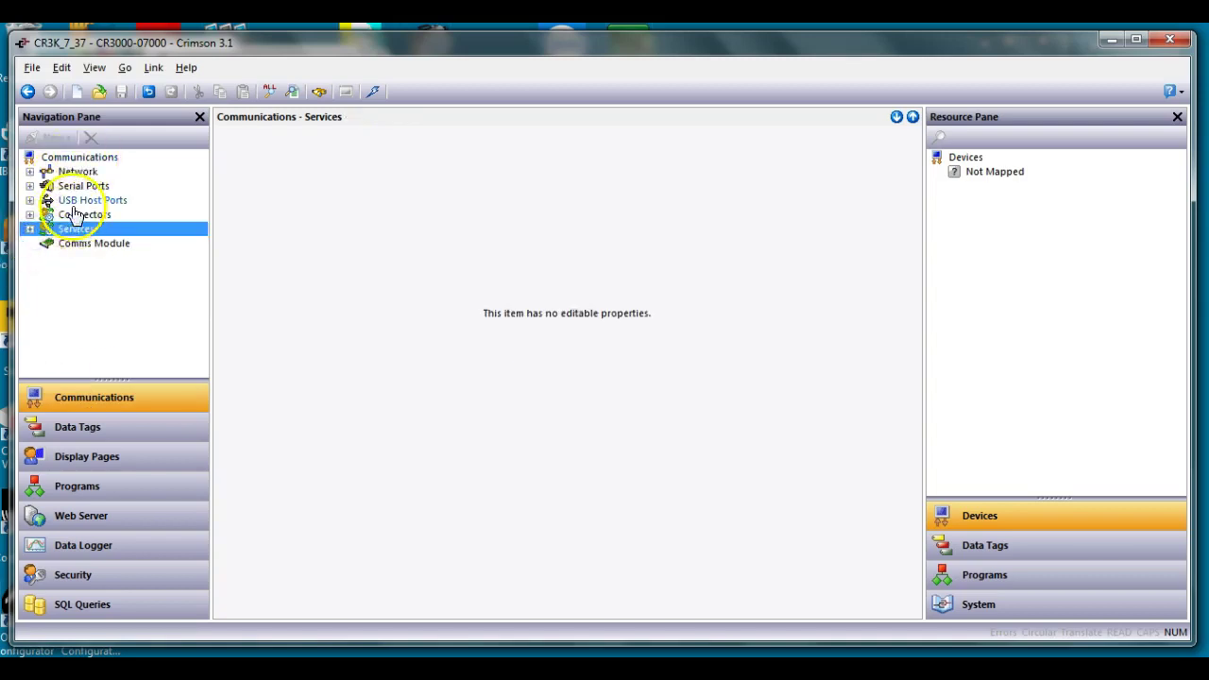
click(30, 230)
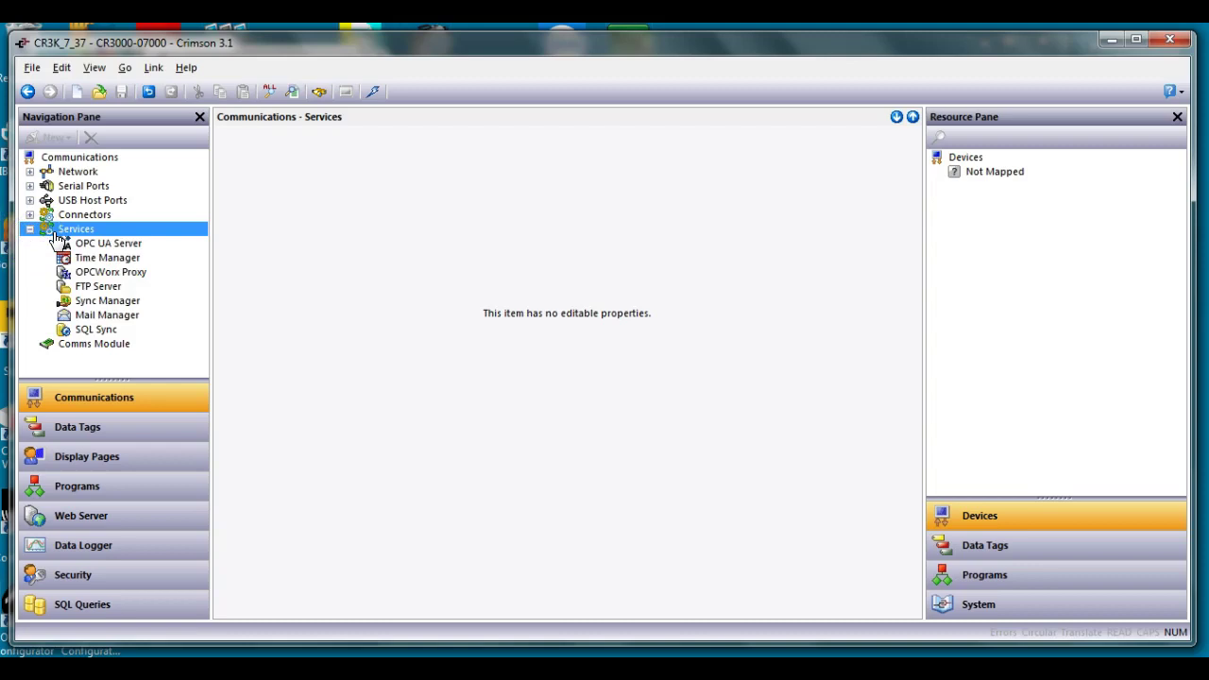
click(98, 286)
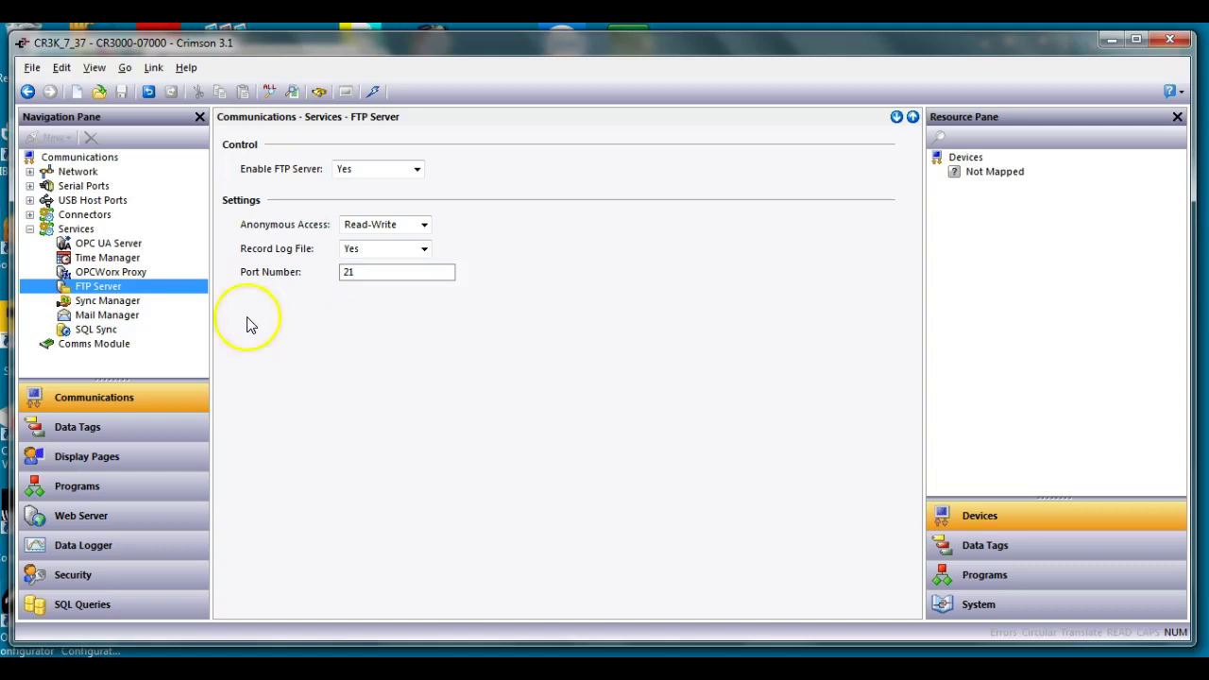
Enable Sync Manager and set the fixed server IP address to 192.168.1.21
click(115, 302)
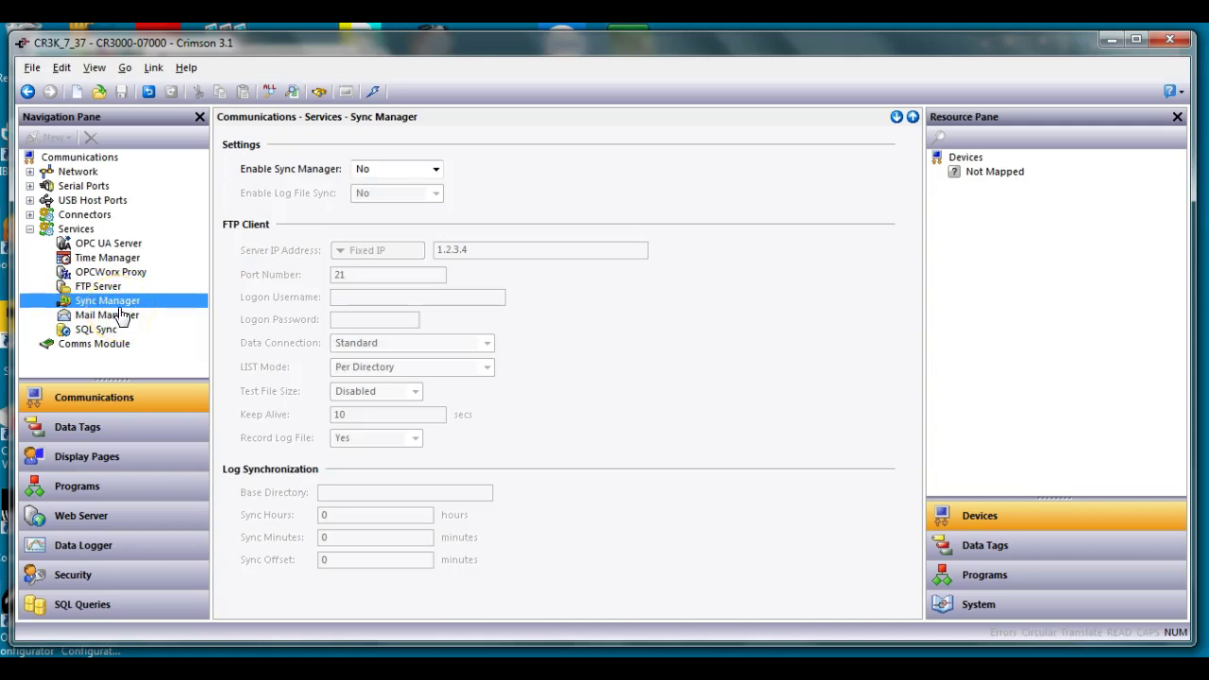
click(435, 169)
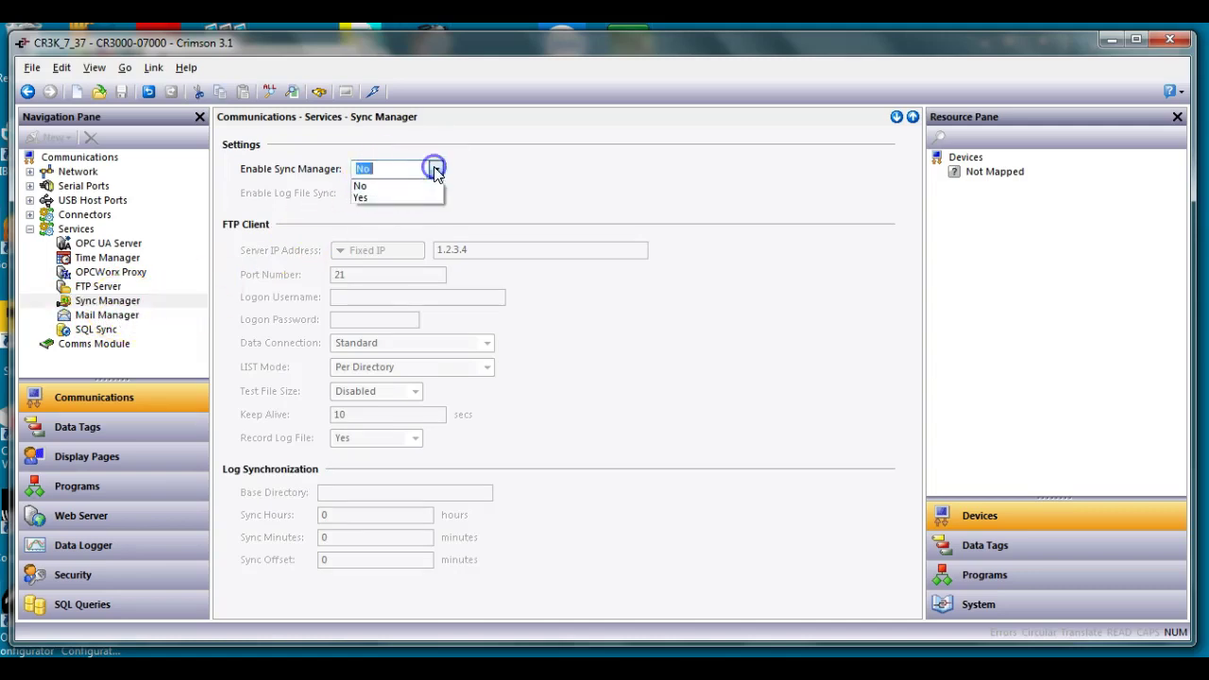
click(417, 195)
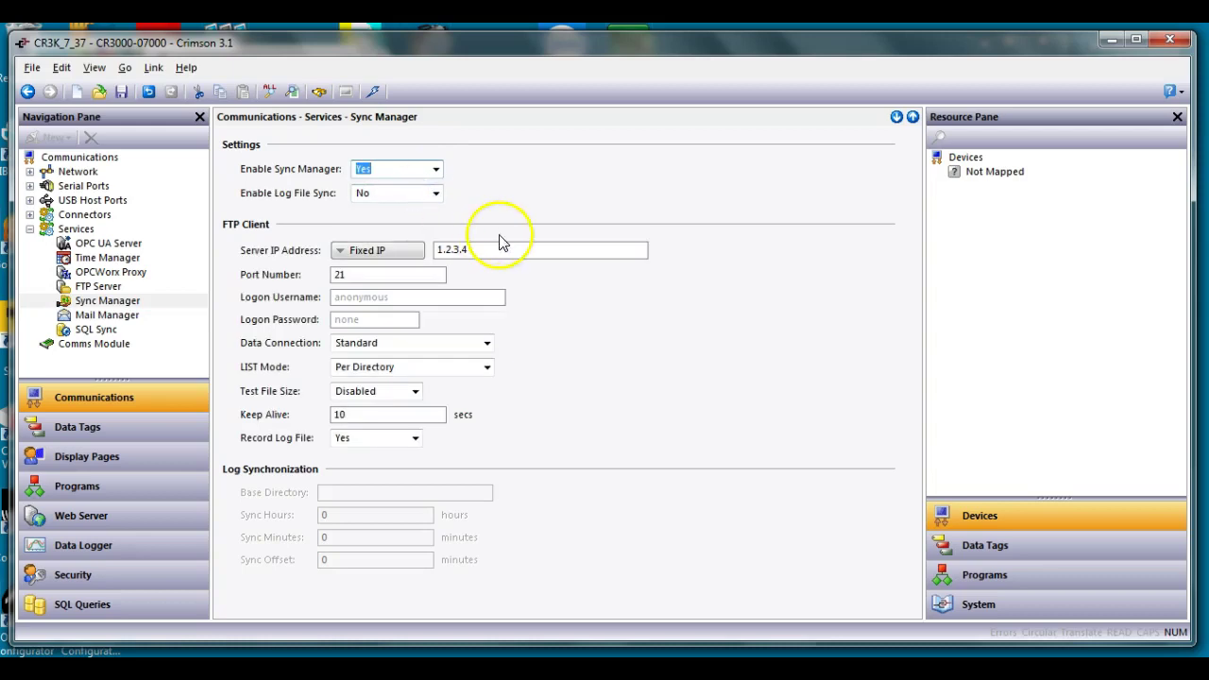
drag(507, 248, 392, 251)
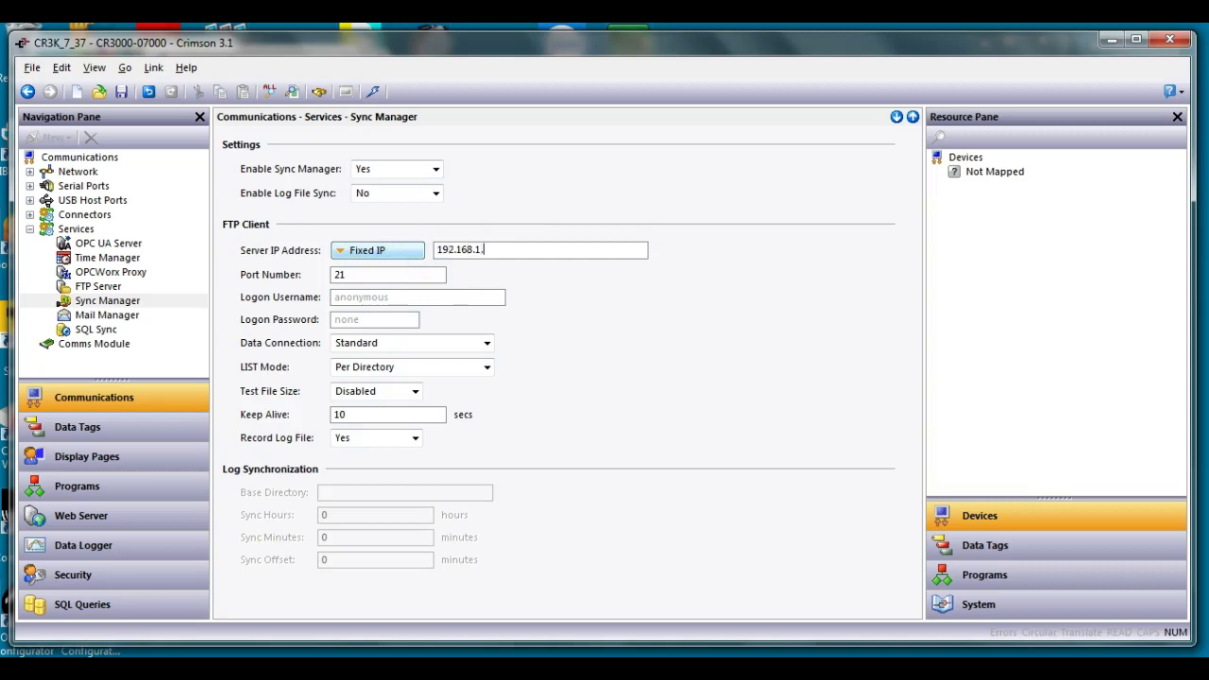
text(192.168.1.21)
key(Return)
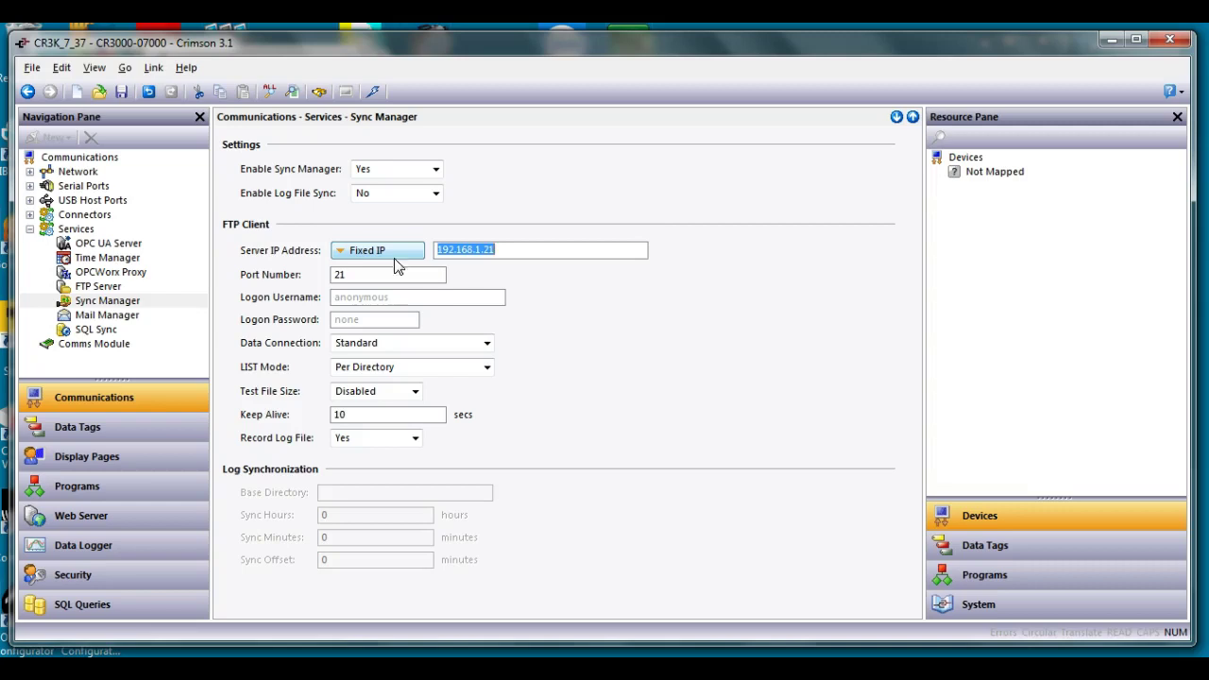
Check the logon username and password, leaving the default anonymous logon
click(415, 296)
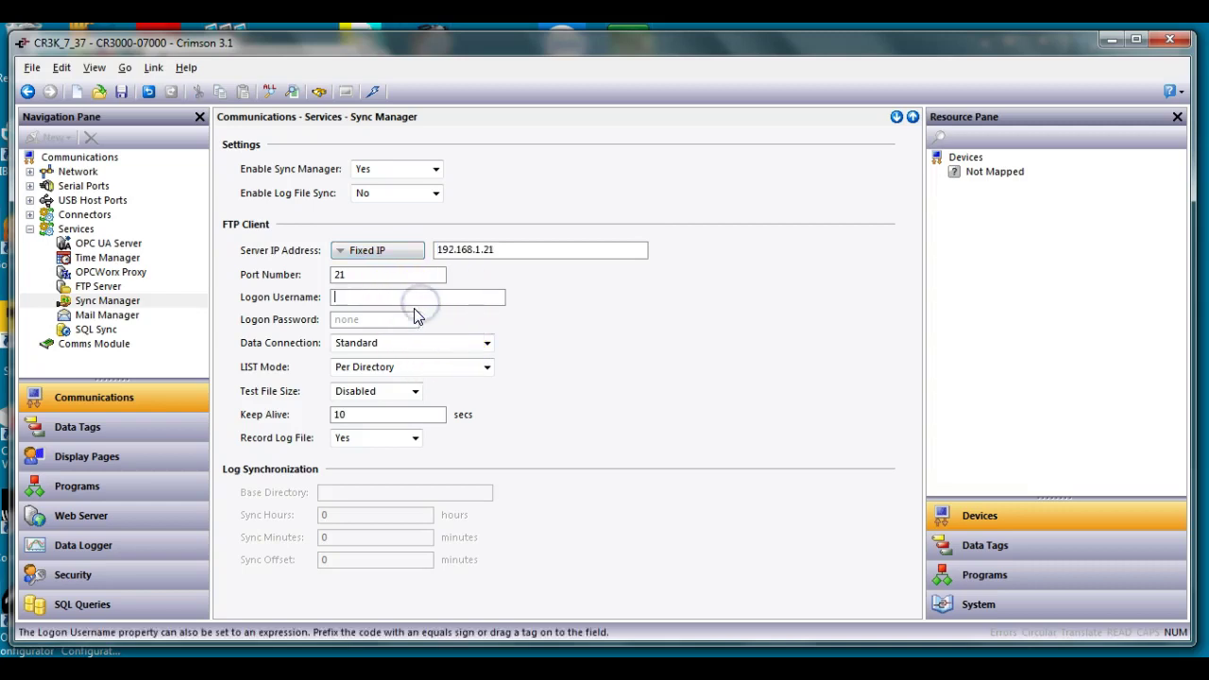
click(416, 319)
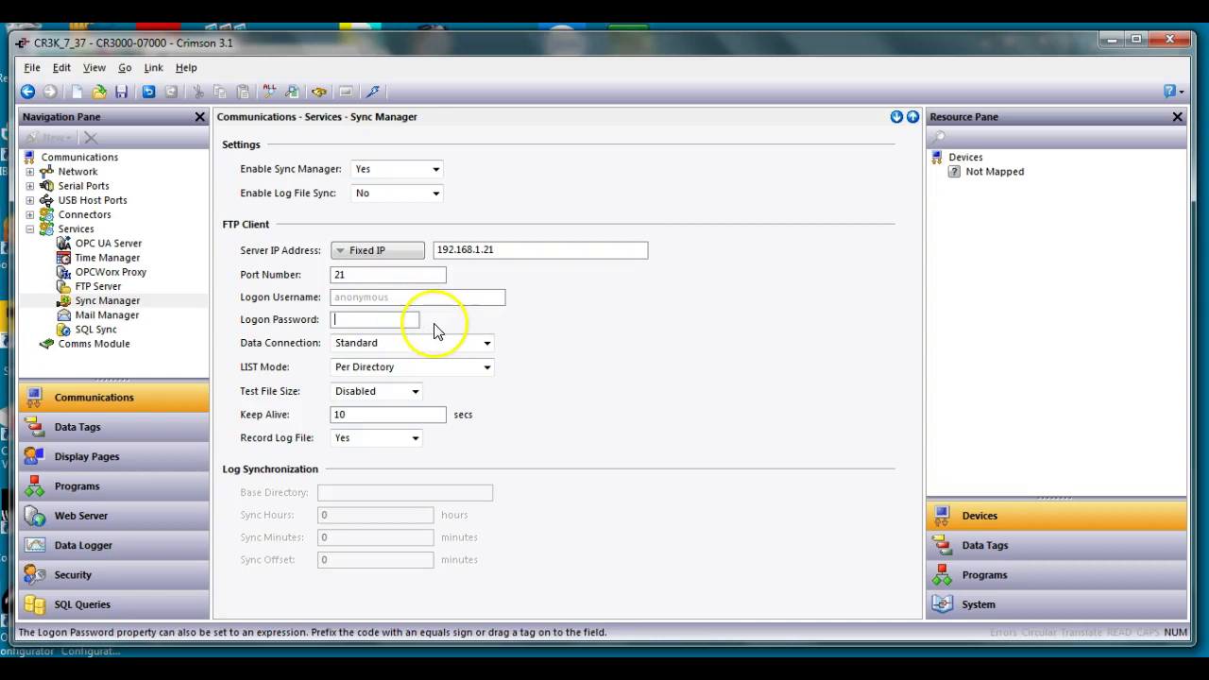
click(648, 370)
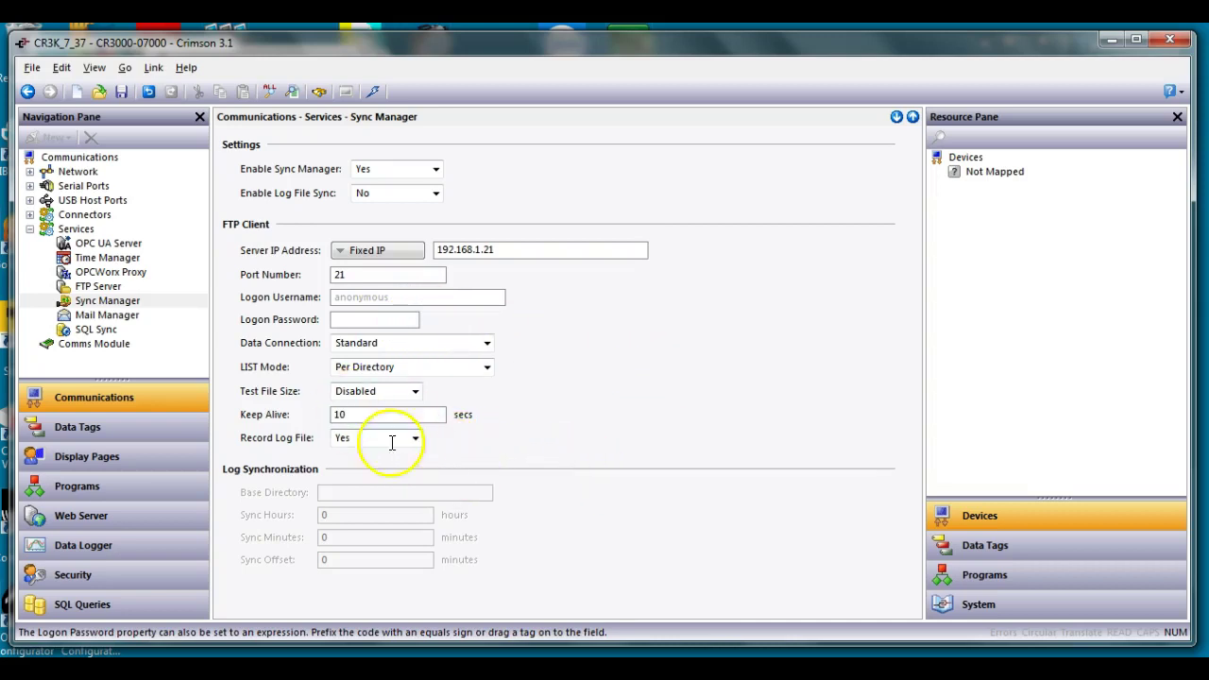
click(609, 412)
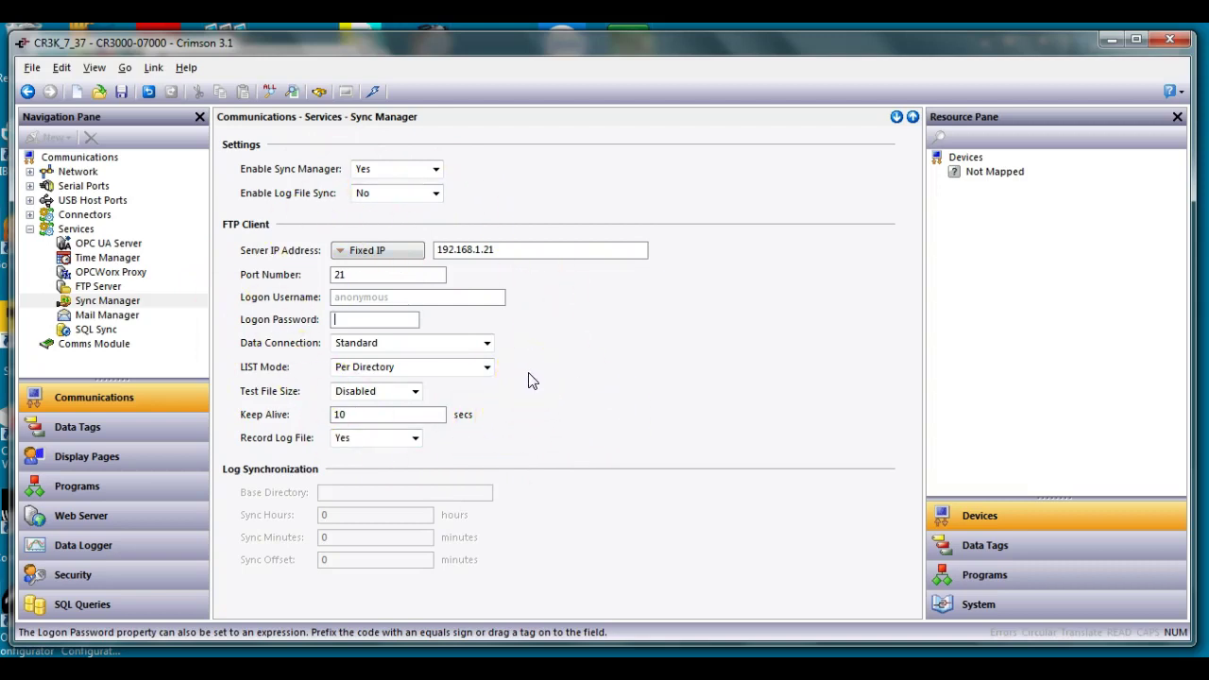
Set Enable Log File Sync to Yes and enter CR3K_7 as the base directory
click(435, 193)
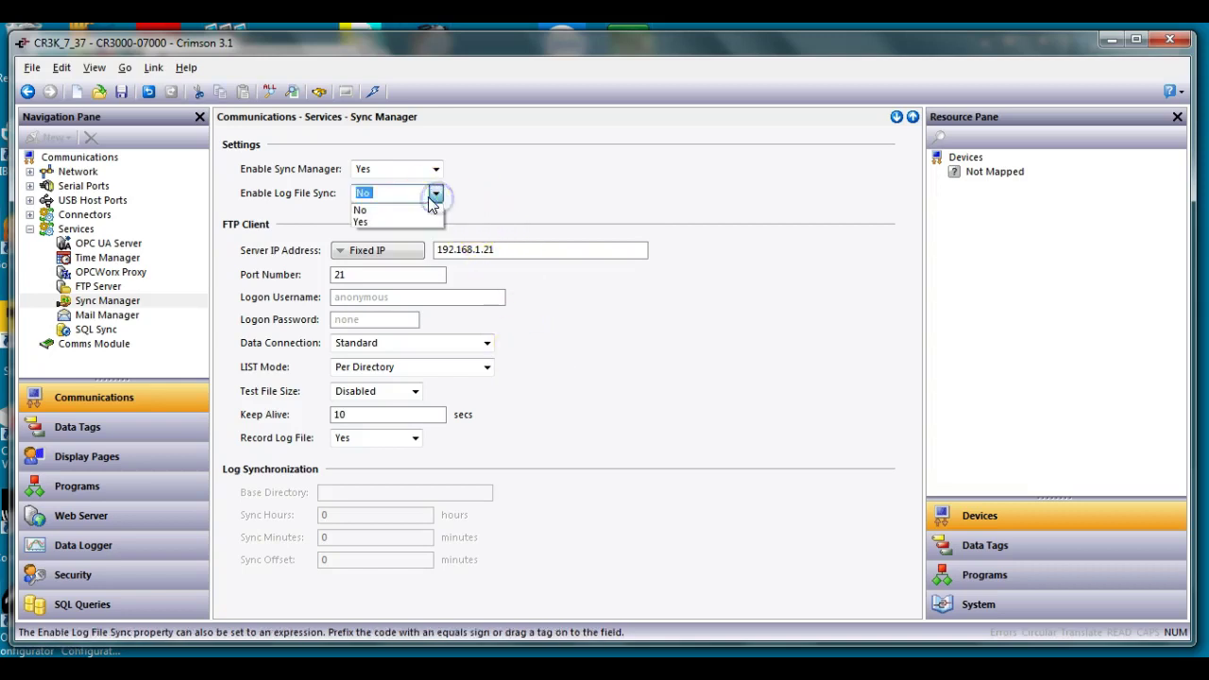
click(368, 222)
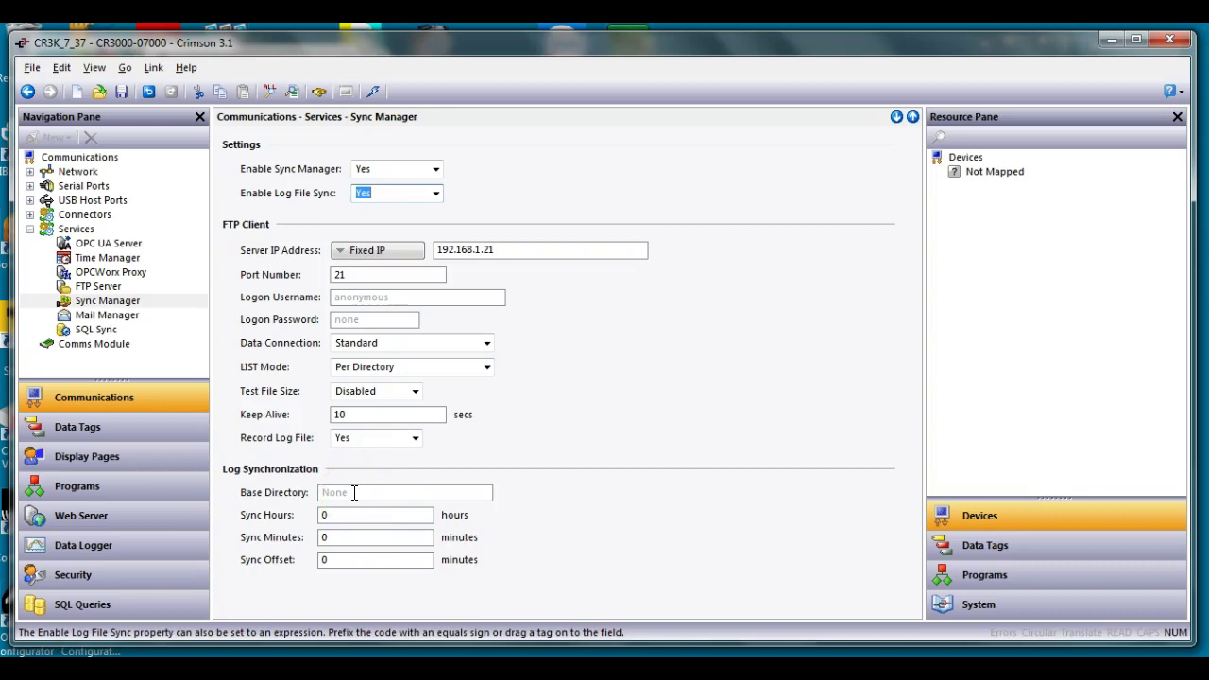
click(355, 492)
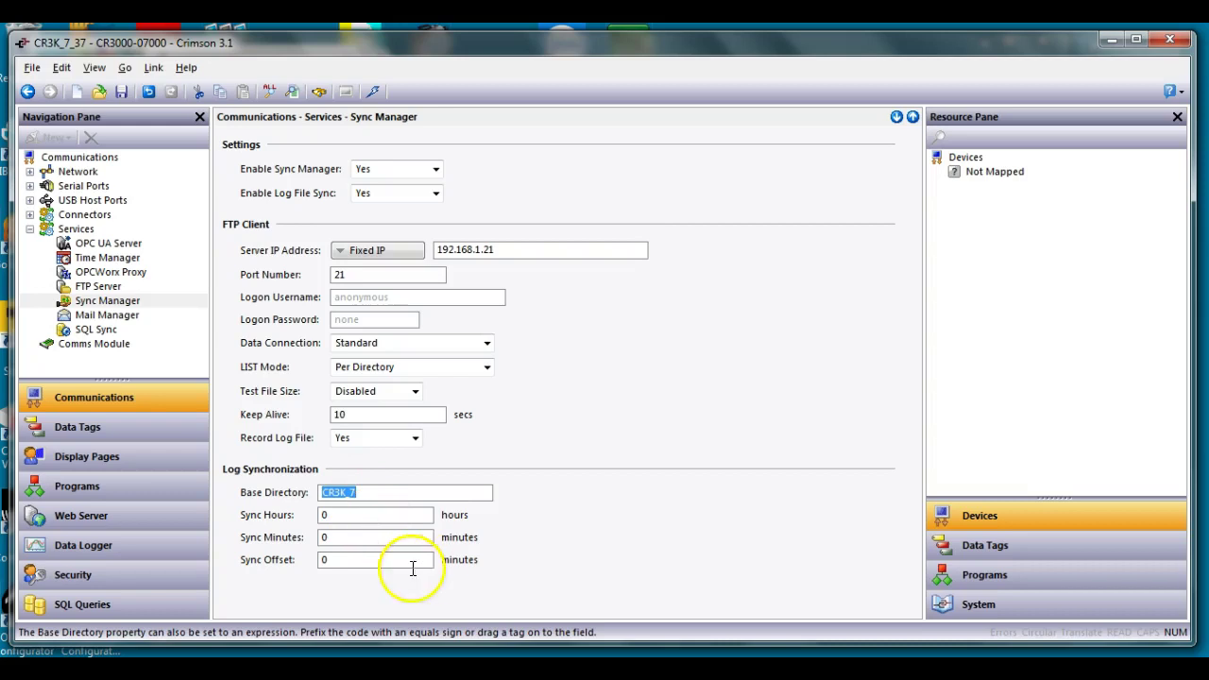
Review sync timing (Hours 0, Minutes 5, Offset 0) and save the project
click(356, 539)
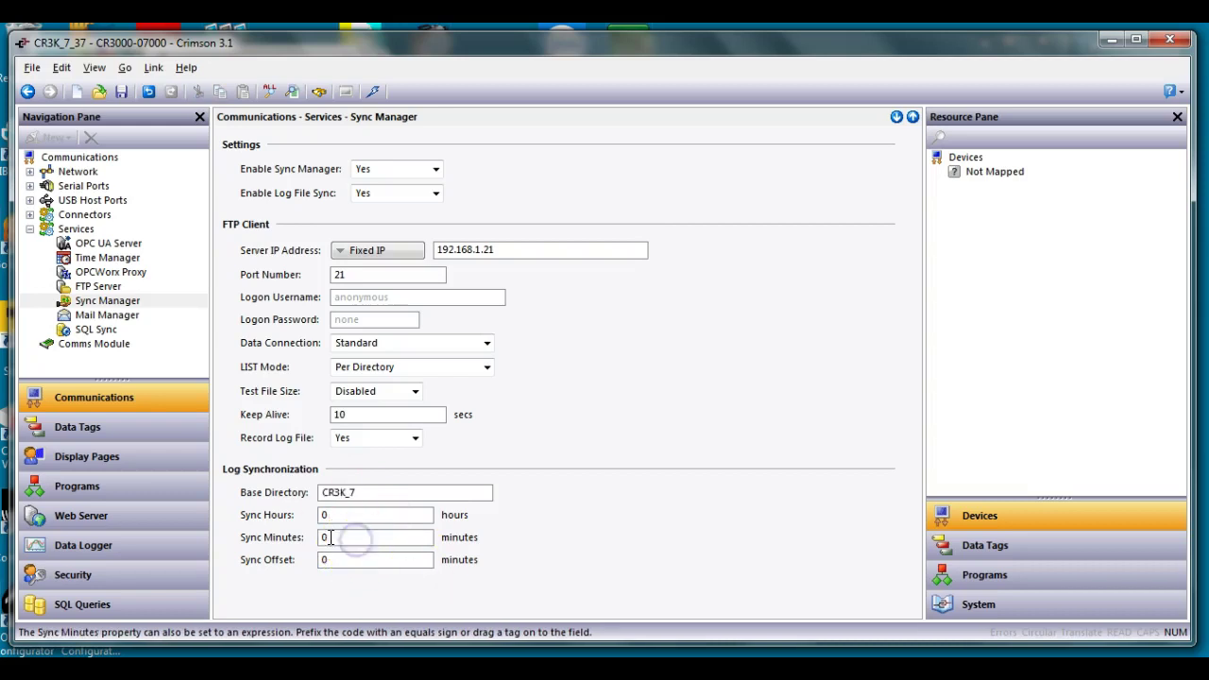
click(340, 516)
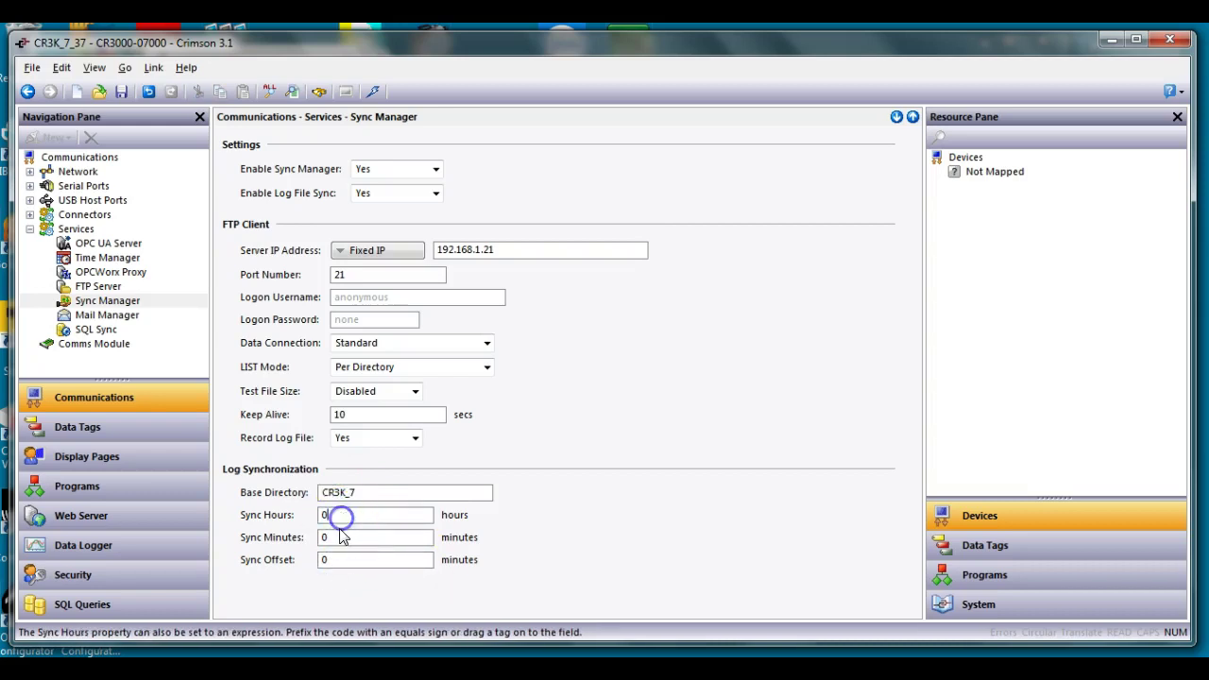
click(341, 538)
click(346, 561)
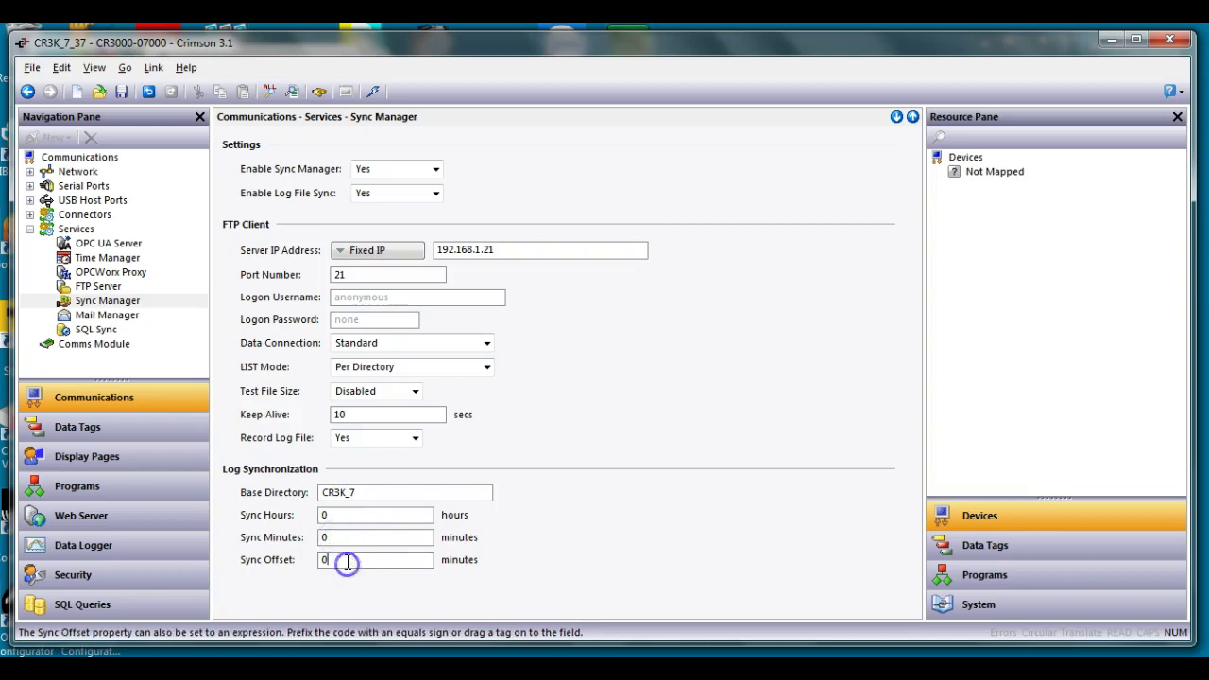
click(341, 514)
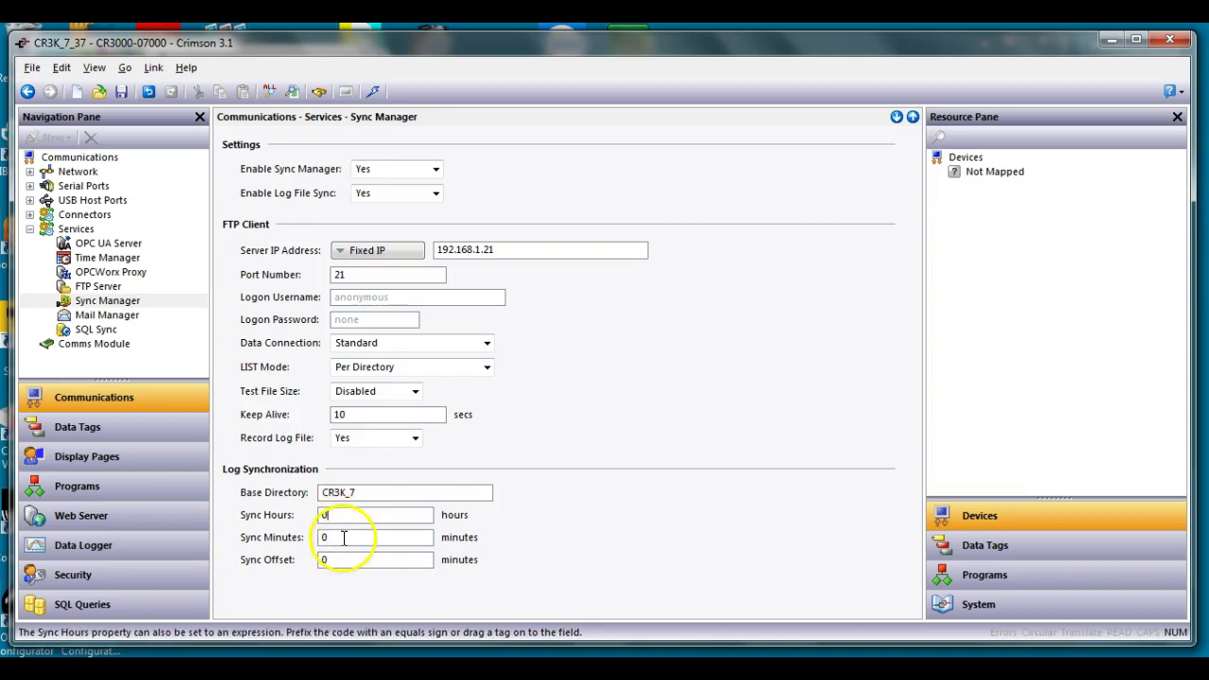
click(343, 537)
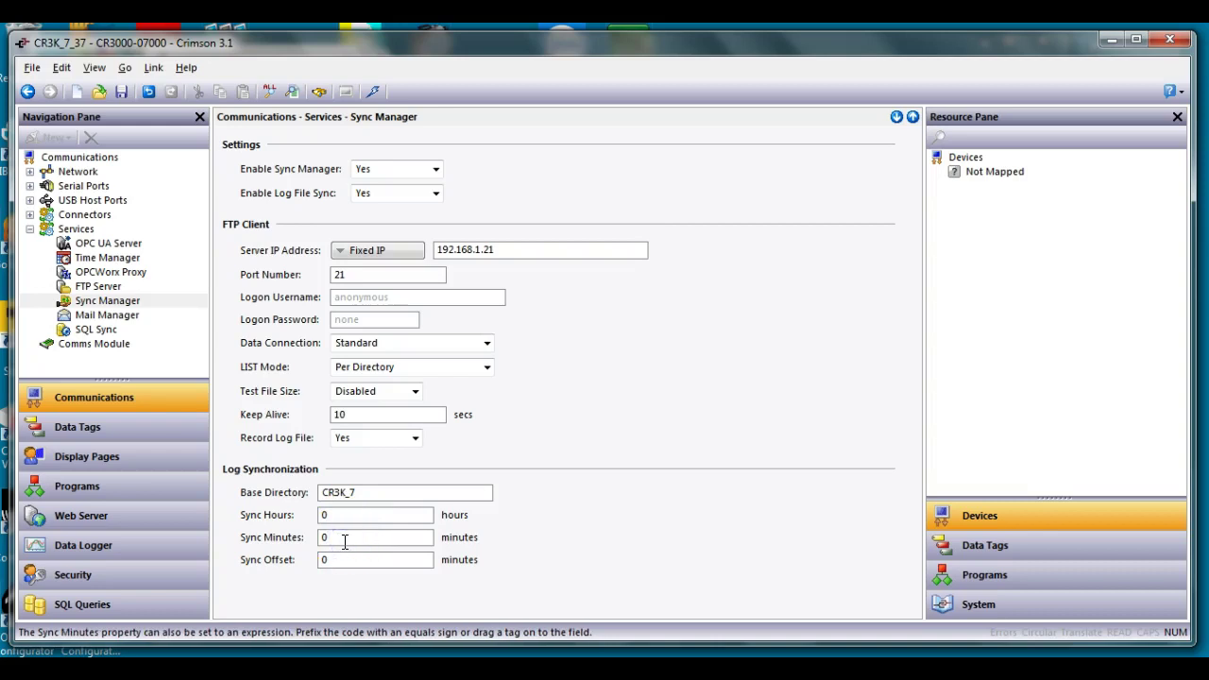
click(343, 561)
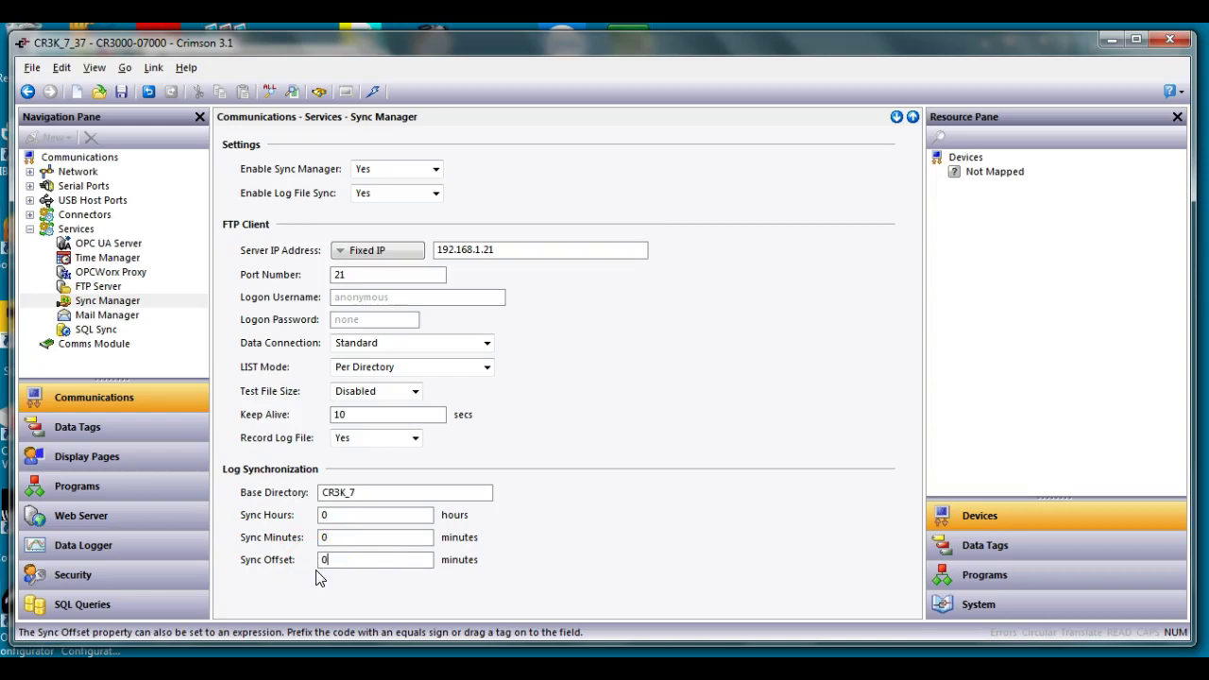
click(323, 537)
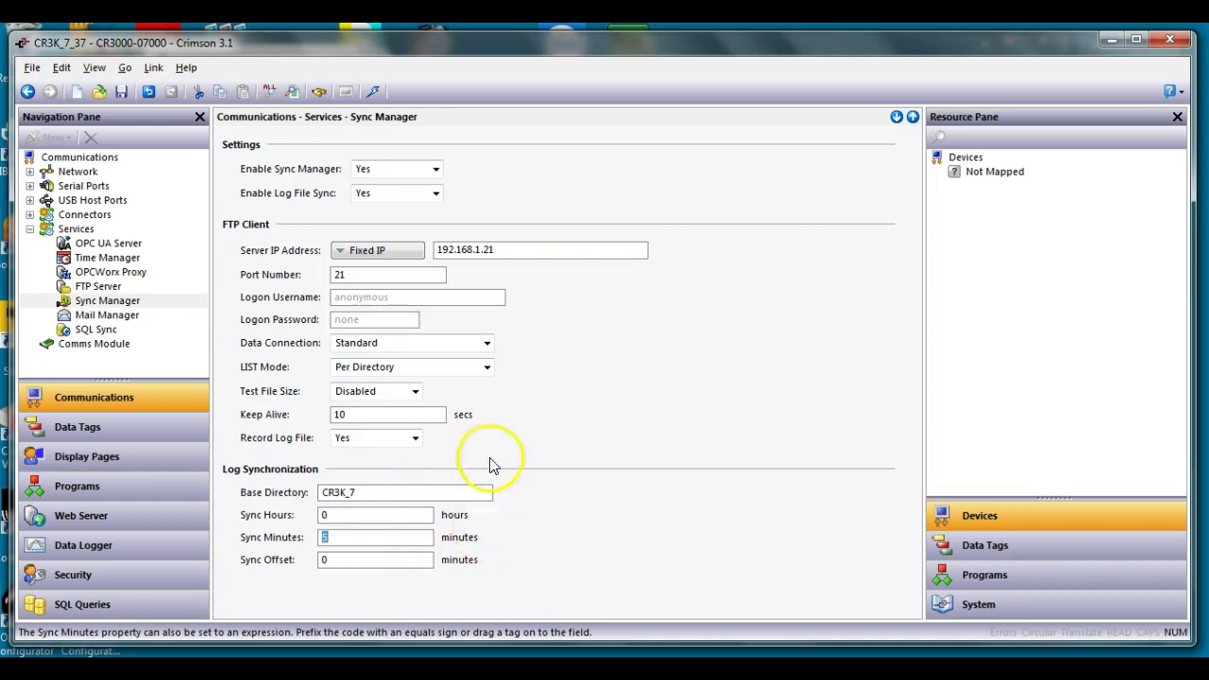
click(124, 92)
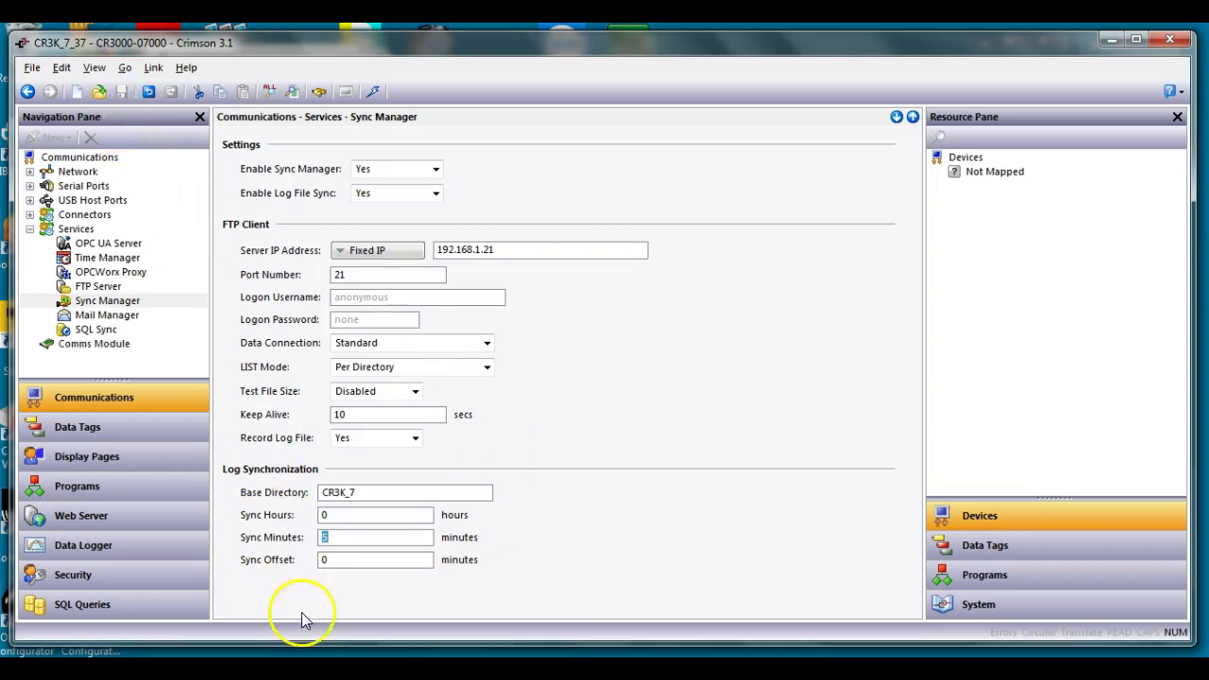
In Core FTP LE, connect to the saved FTP_@_21 site at 192.168.1.21
click(341, 595)
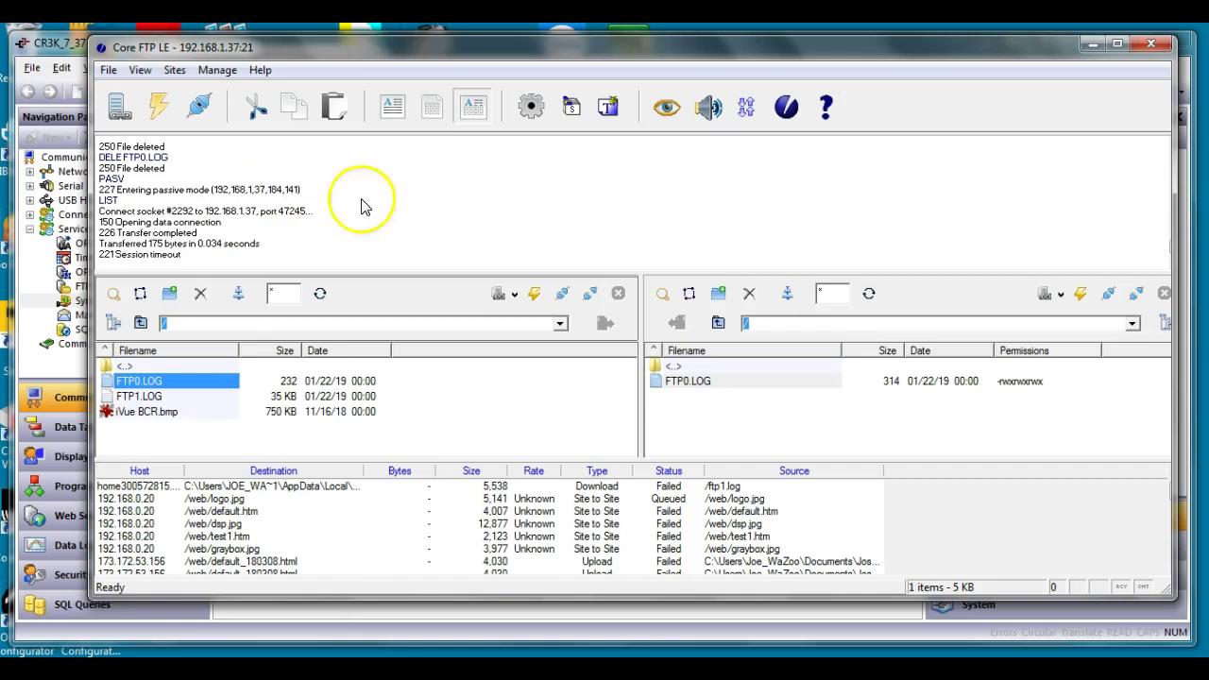
click(394, 195)
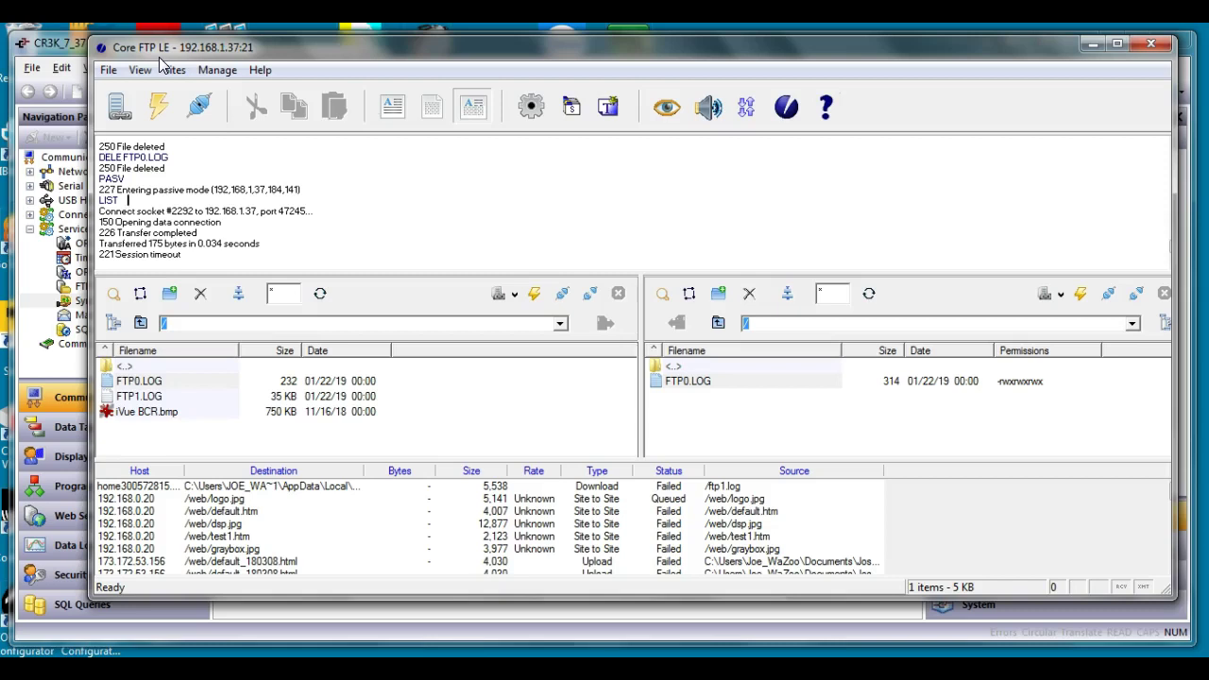
click(118, 104)
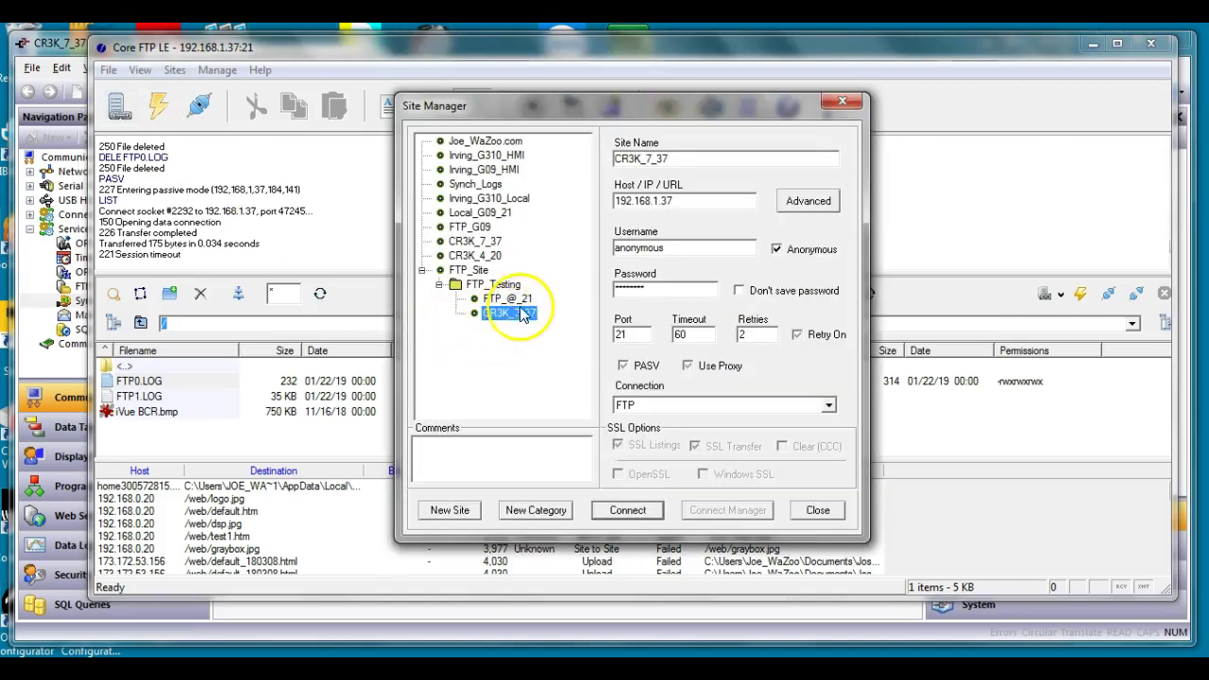
click(526, 299)
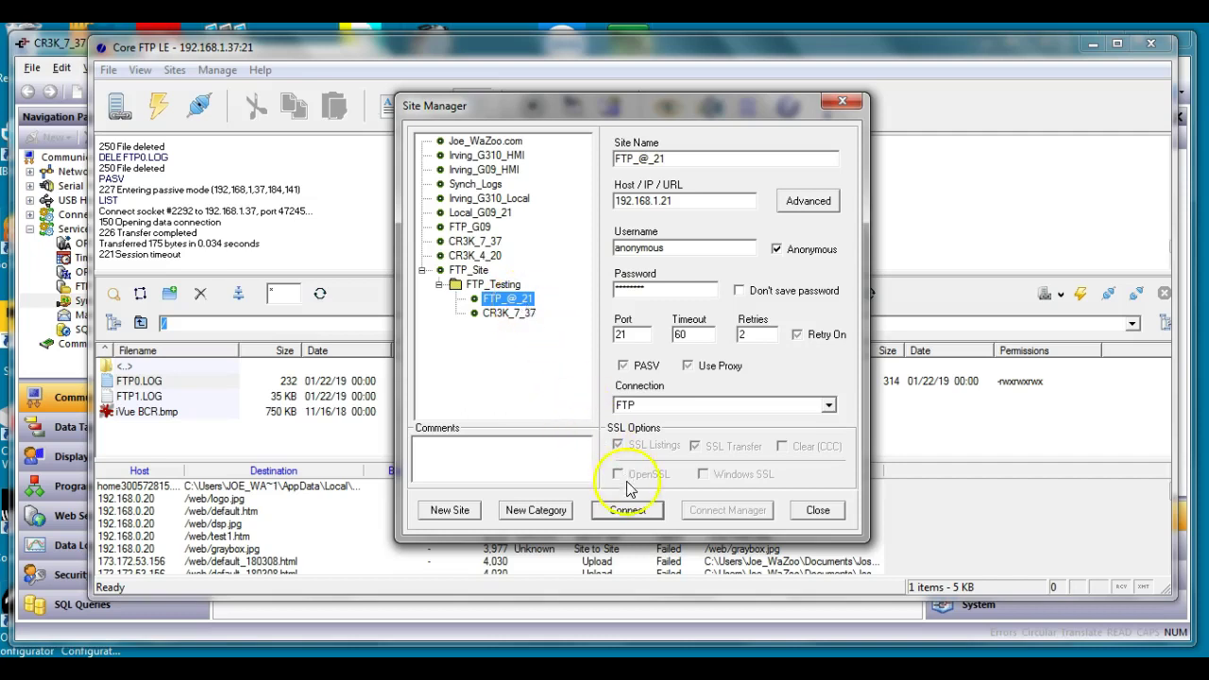
click(627, 511)
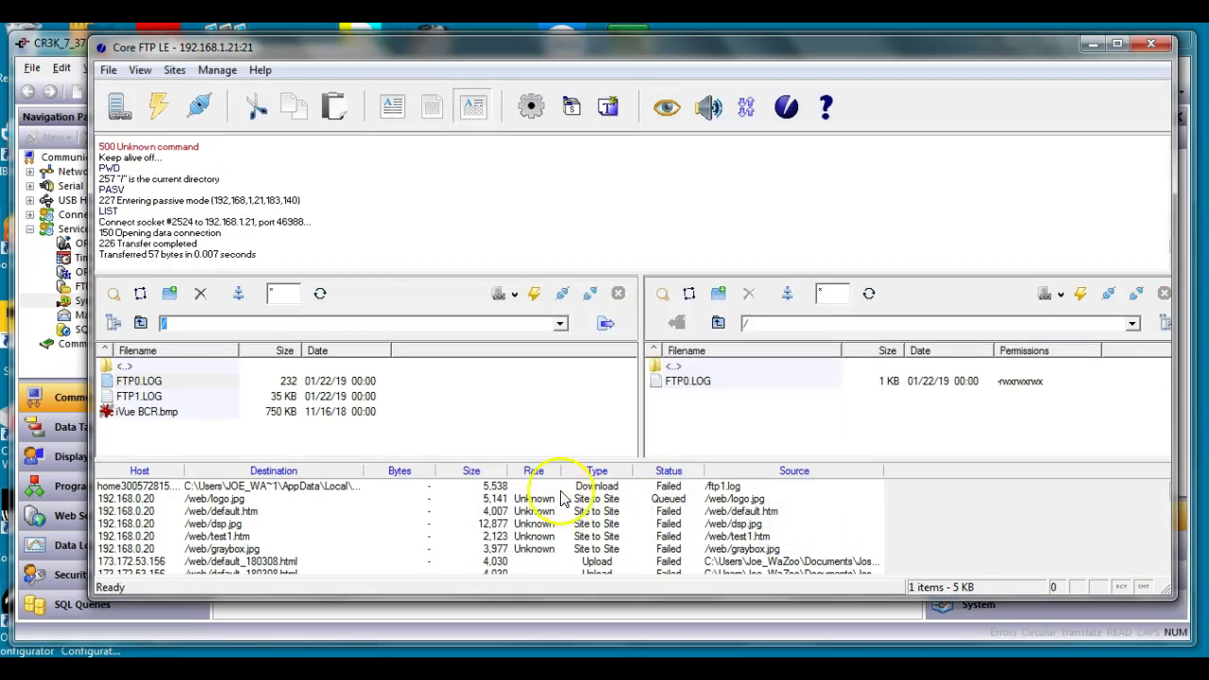
Reconnect to FTP_@_21 to refresh and check FTP0.LOG (1 KB) in the server root
click(477, 423)
click(472, 407)
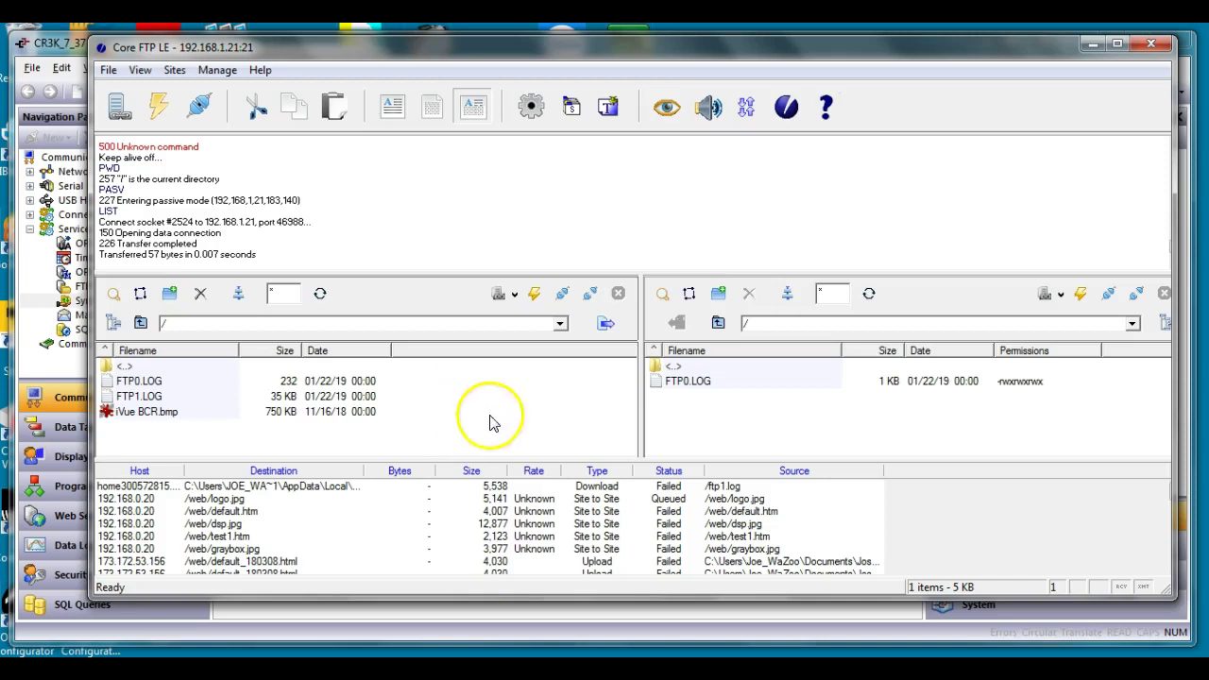
click(398, 294)
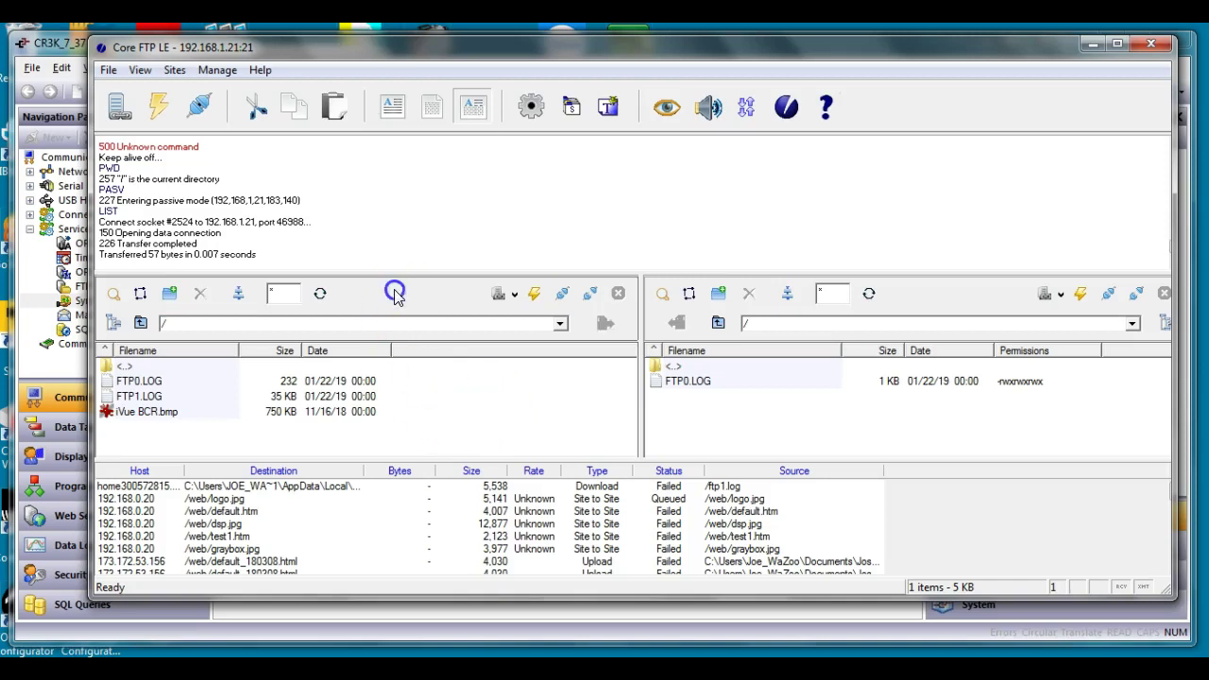
click(119, 105)
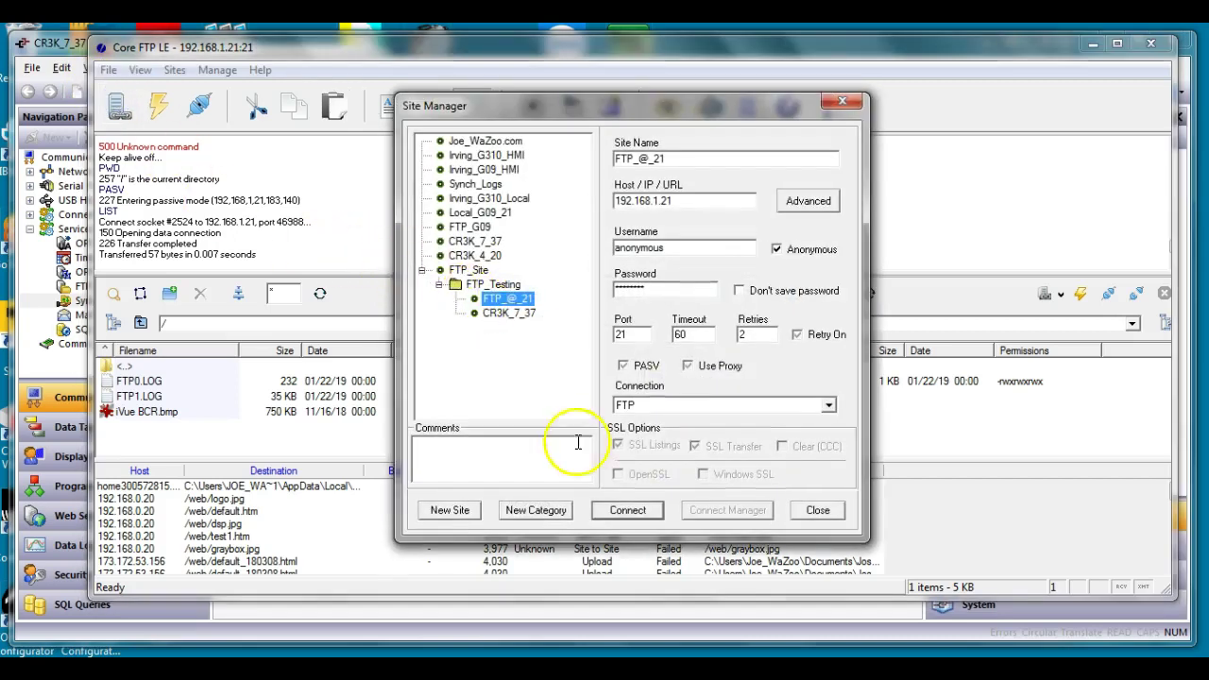
click(625, 511)
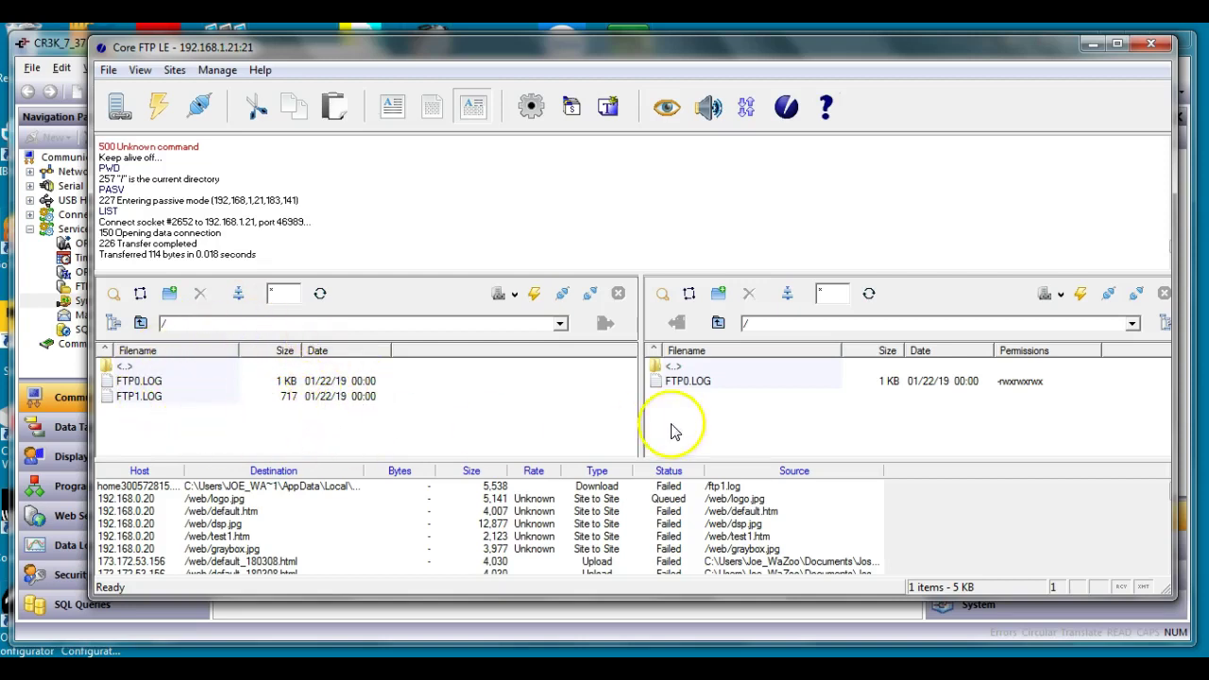
click(754, 380)
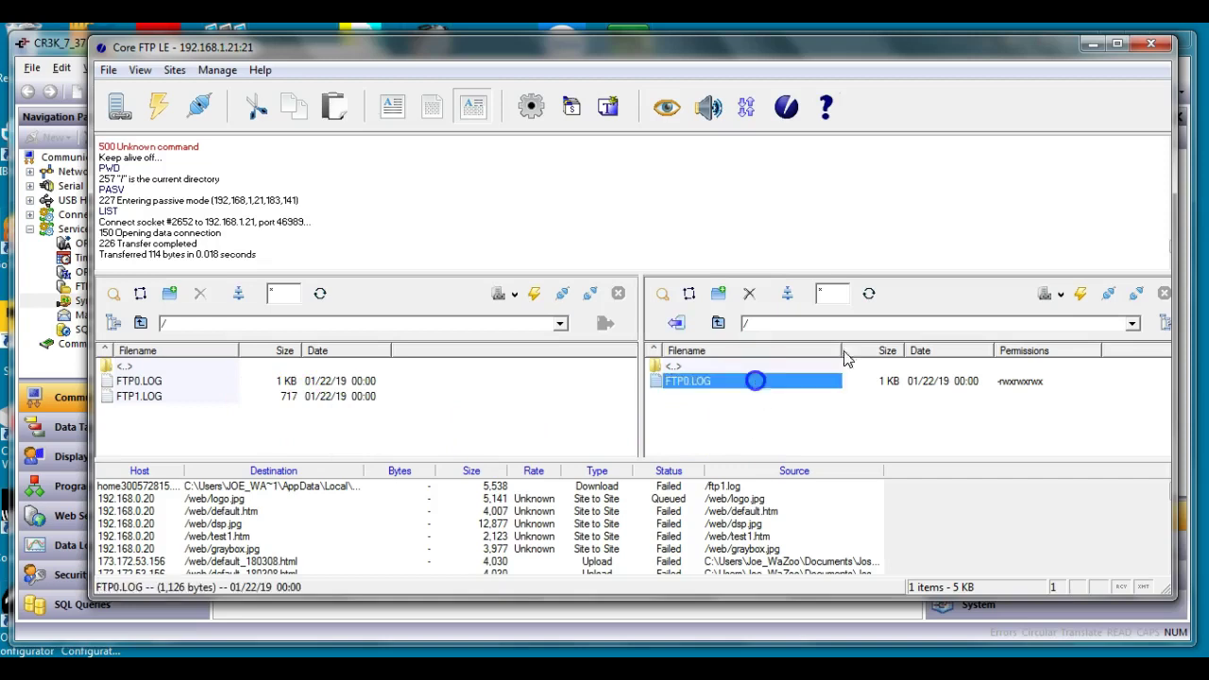
click(853, 413)
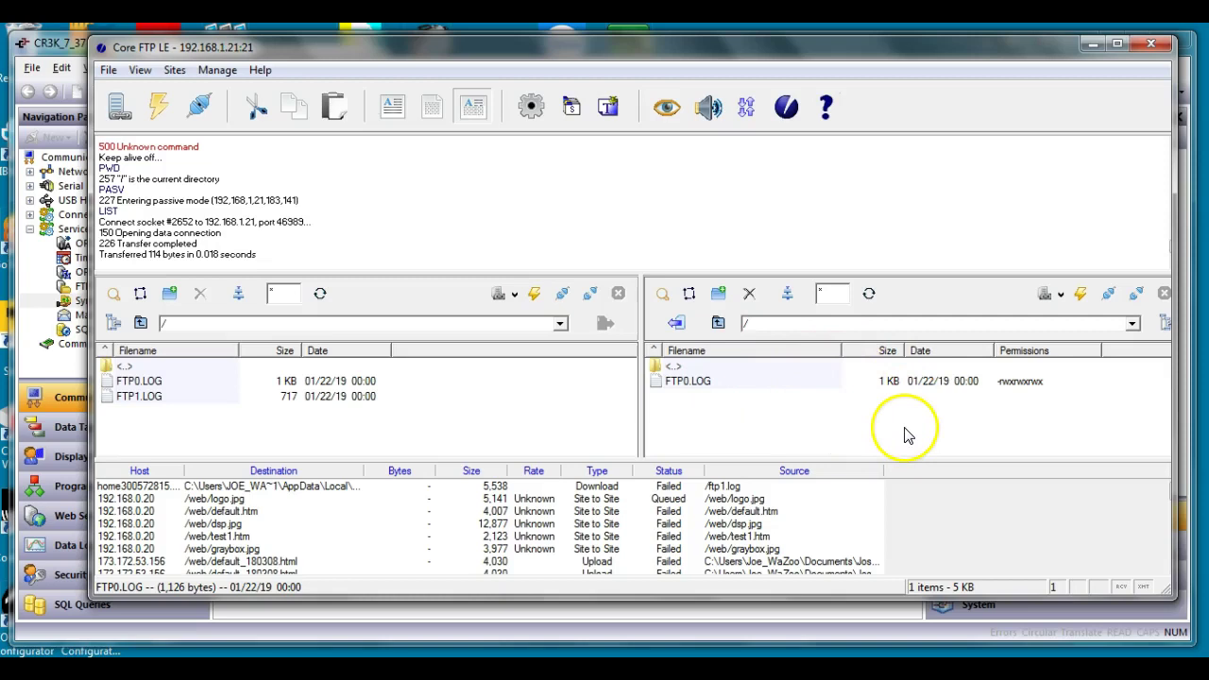
Connect to the CR3K_7_37 site at 192.168.1.37, dropping the current connection
click(120, 109)
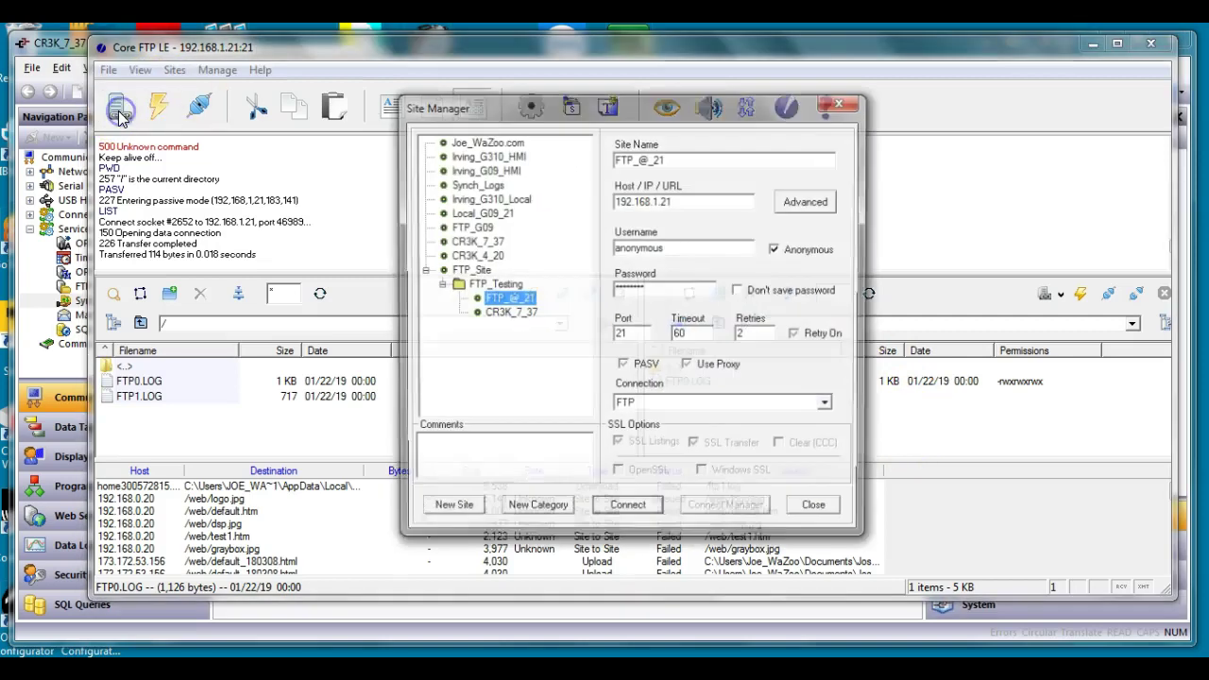
click(501, 314)
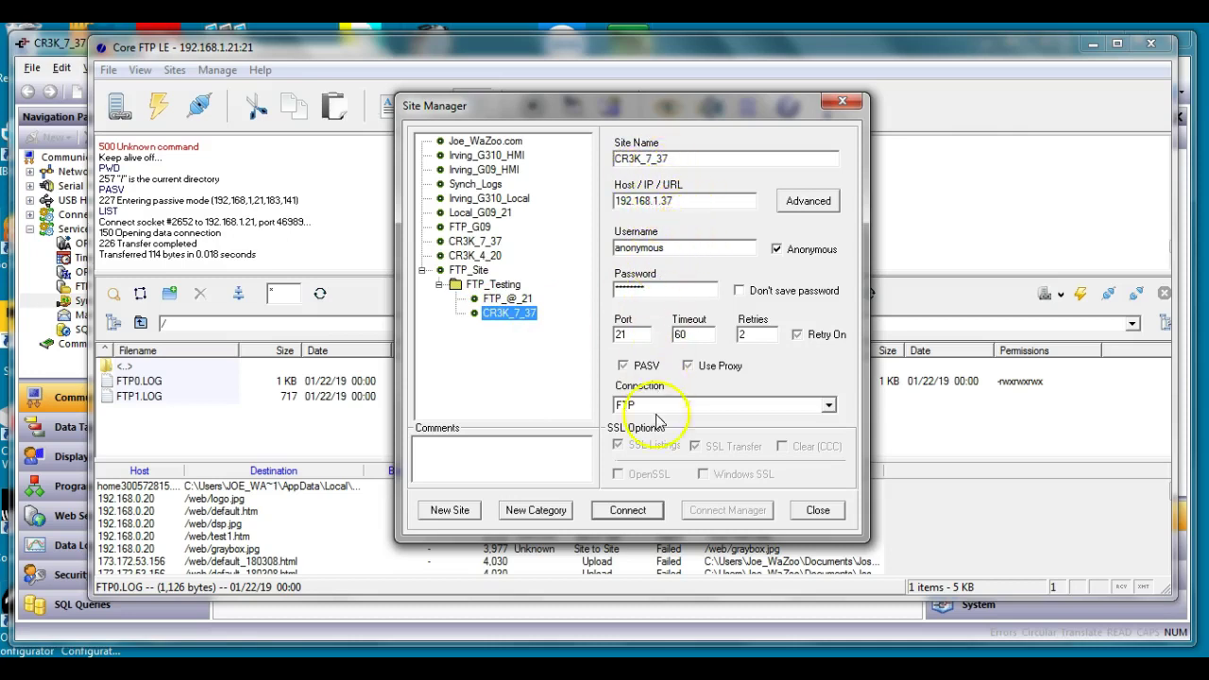
click(636, 512)
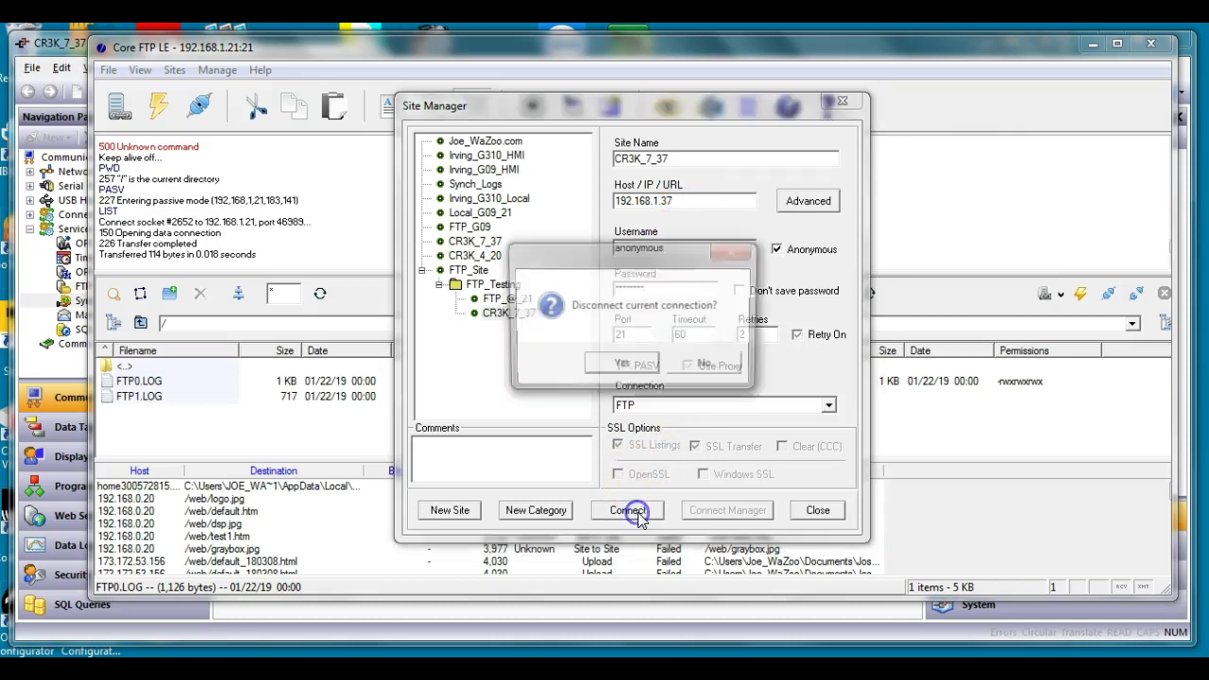
click(625, 365)
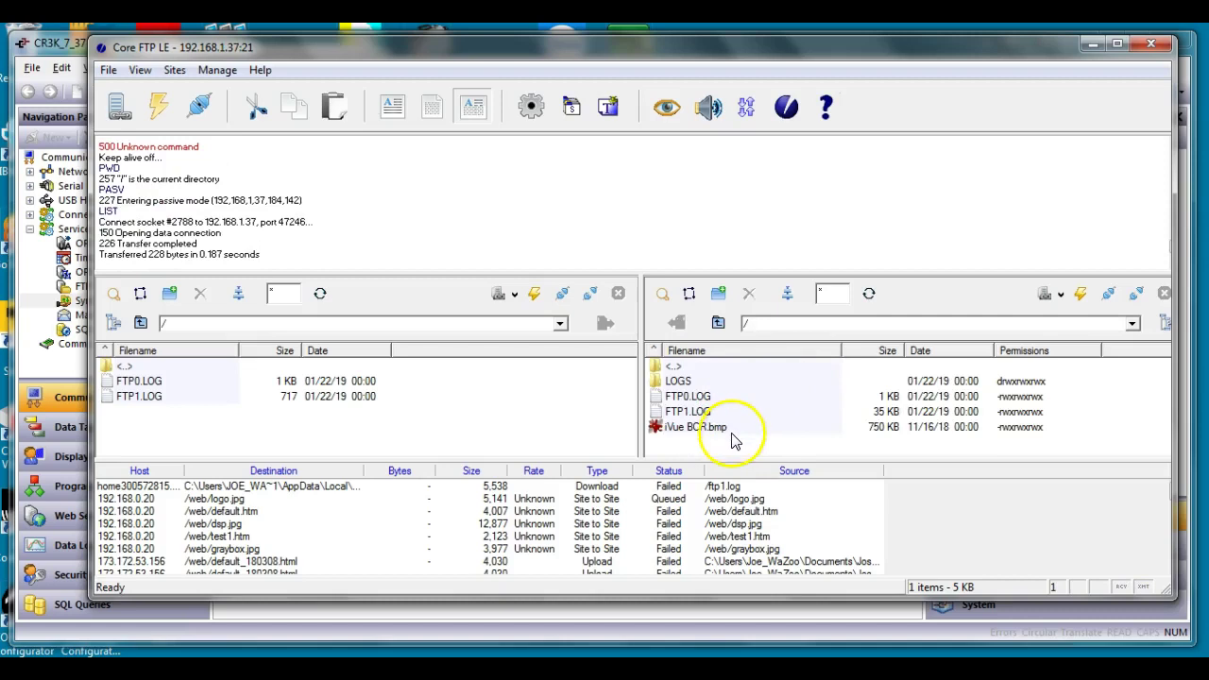
Check the CSV and RAW logs in LOGS/Log1, go back to the server root, then switch to Crimson
double_click(686, 387)
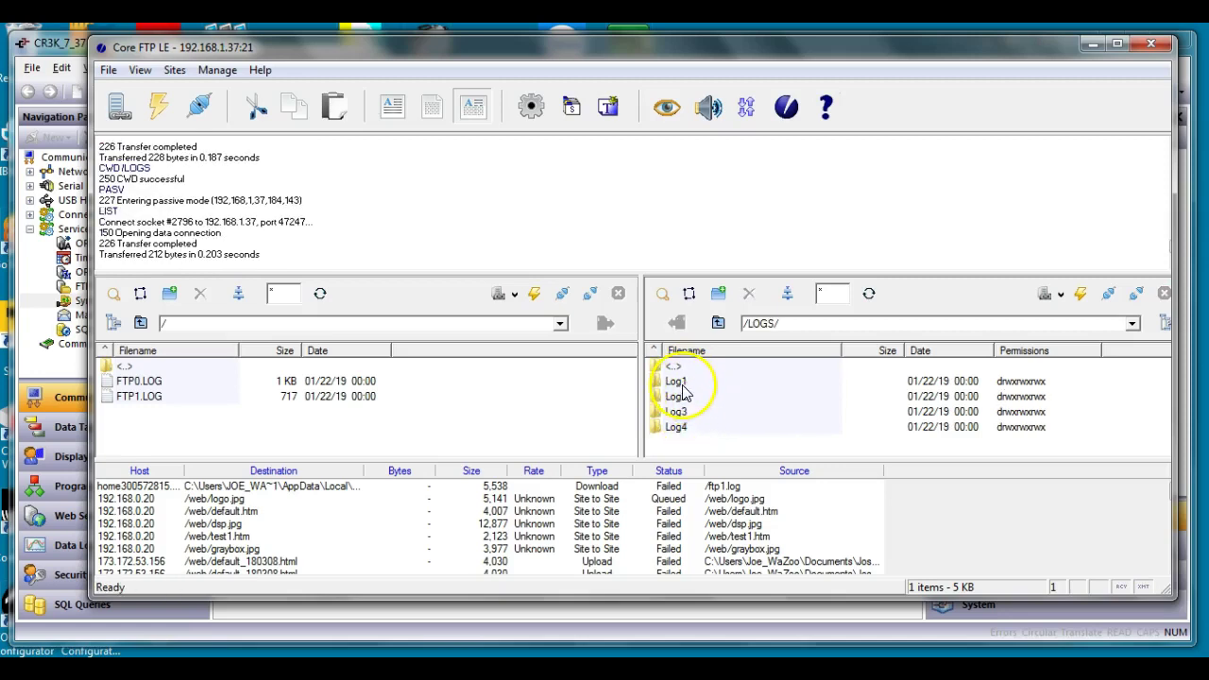
double_click(682, 383)
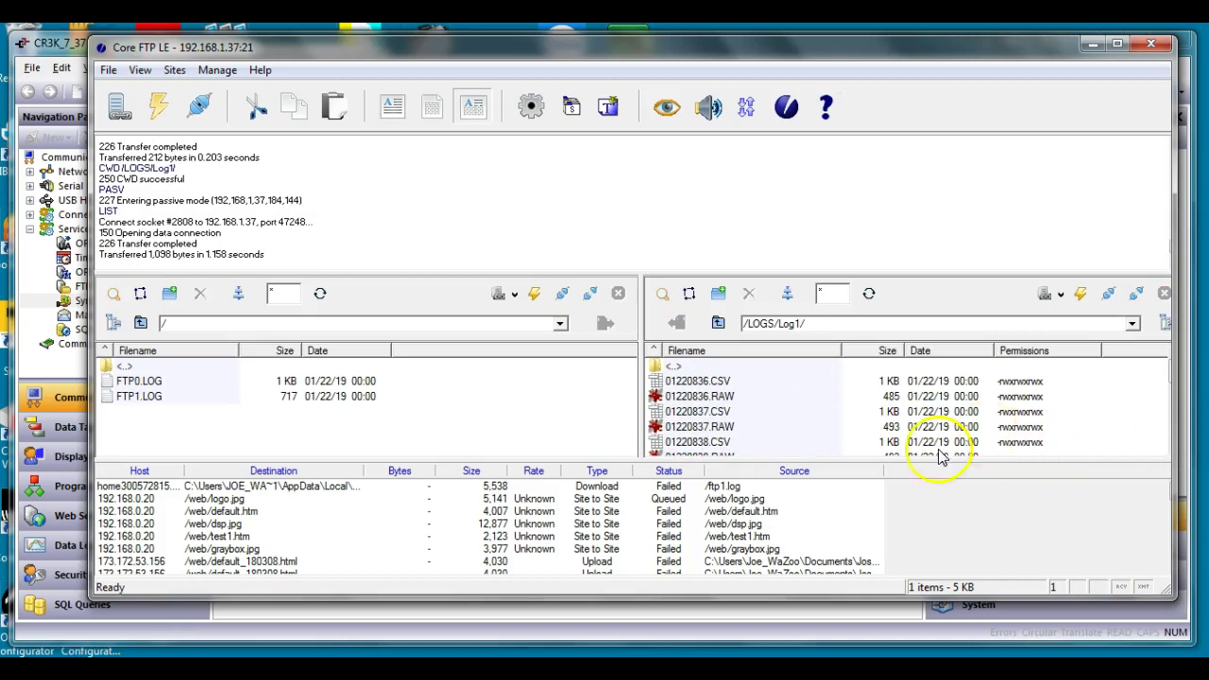
scroll(842, 387, down, 4)
scroll(812, 406, up, 4)
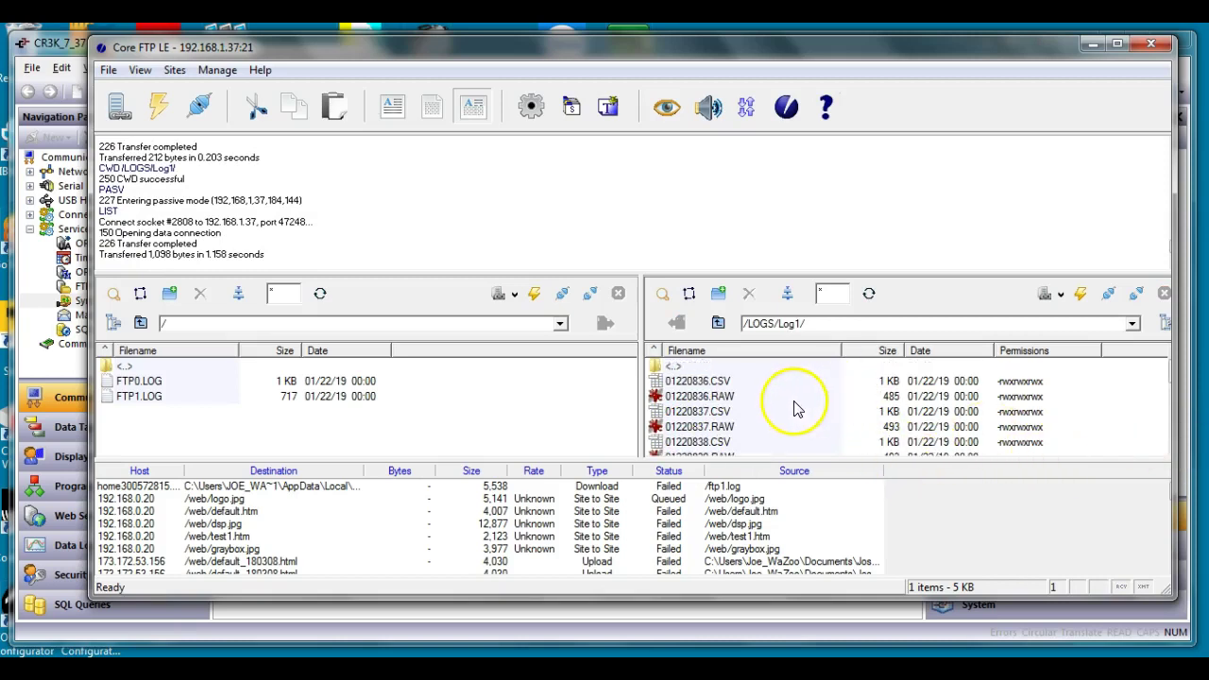
click(718, 323)
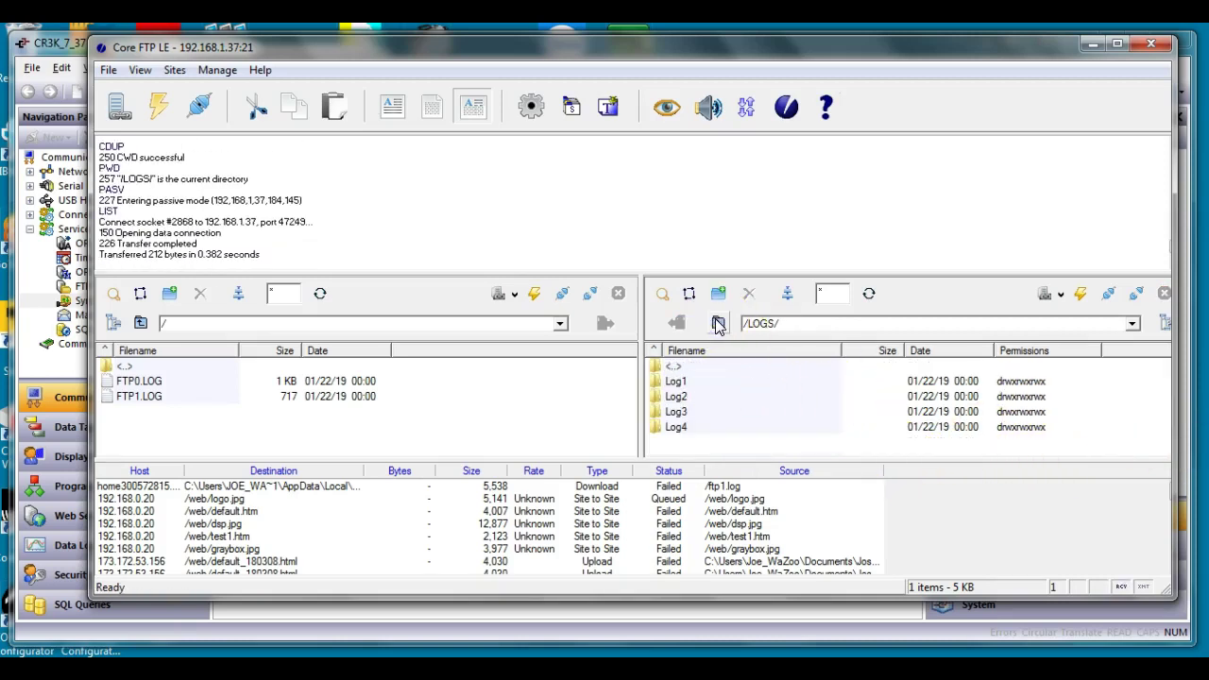
click(718, 324)
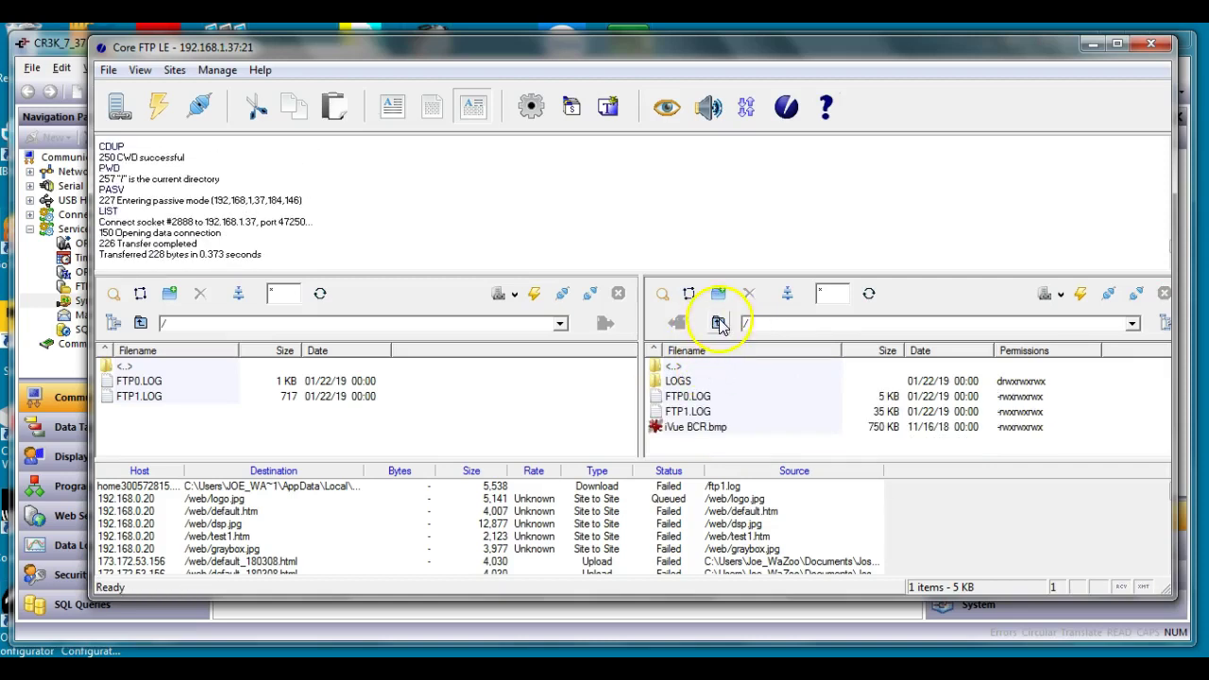
click(718, 324)
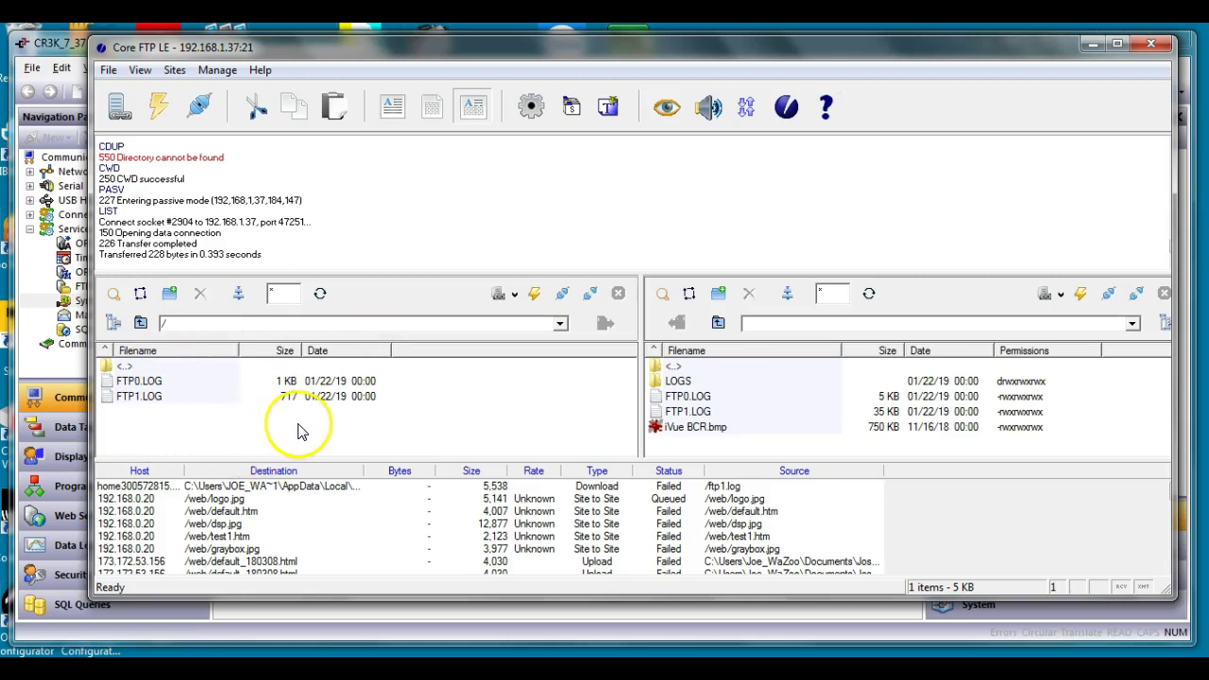
click(63, 363)
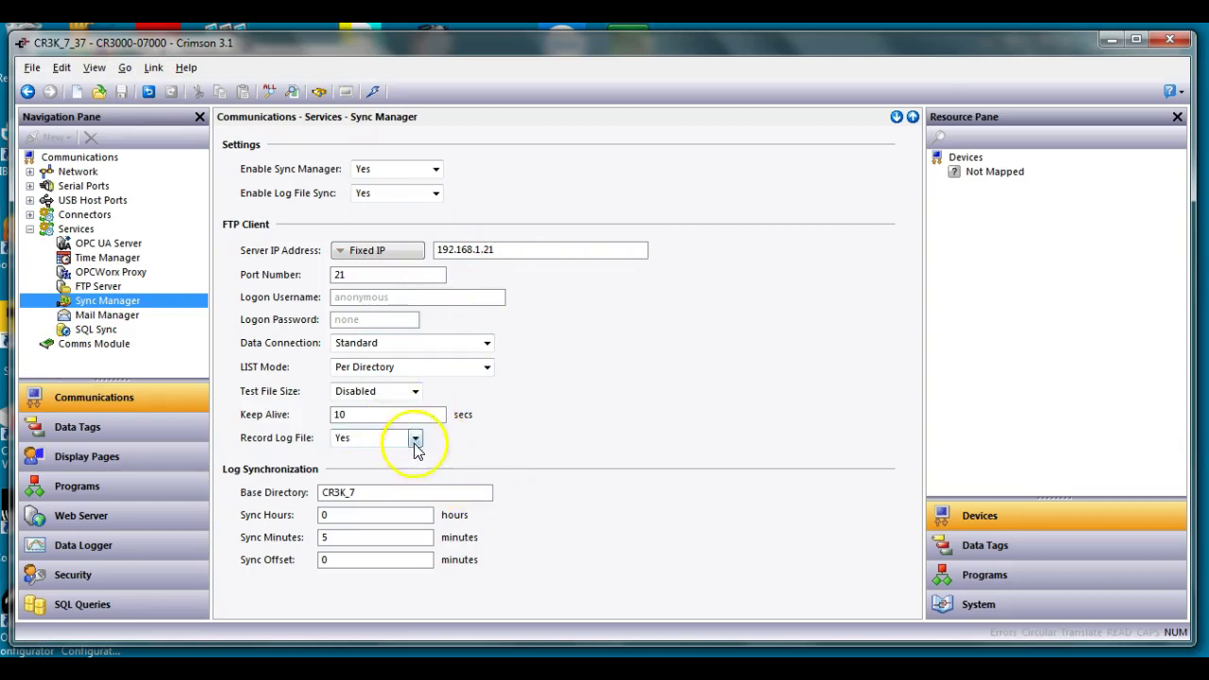
Download the updated Sync Manager database to the CR3000 over TCP/IP
click(373, 91)
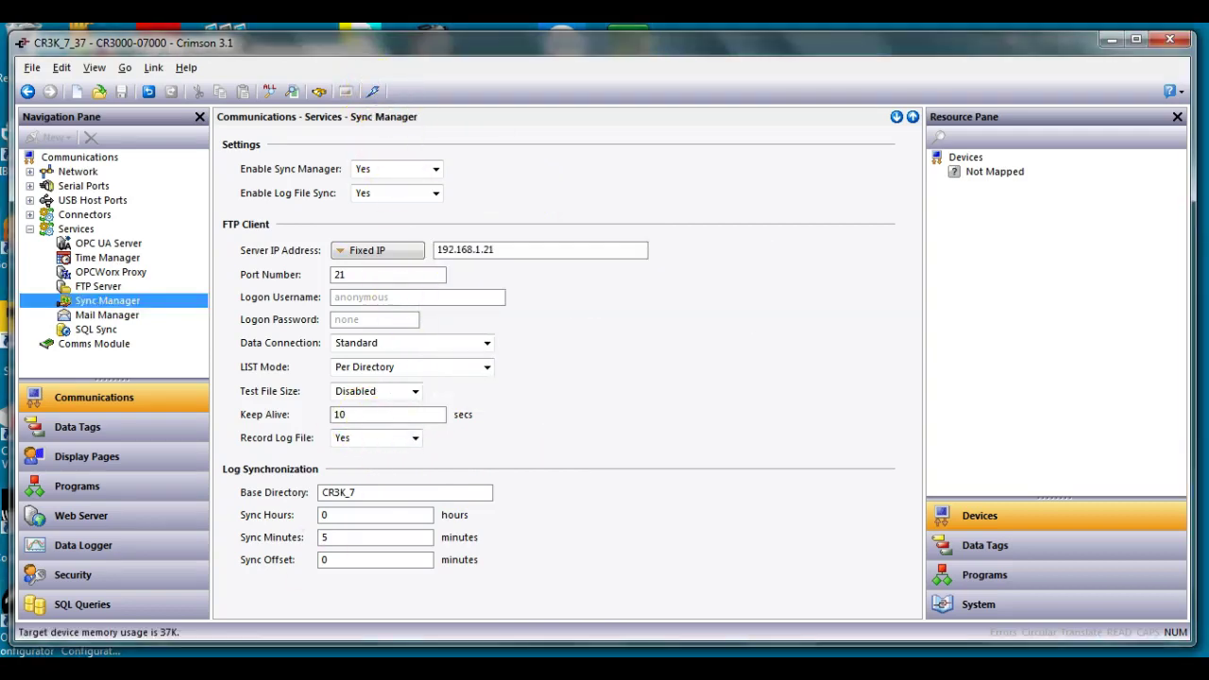
View the live Data Logger trends for MyNumber_1 to MyNumber_4, then return to Core FTP LE
mouse_move(347, 661)
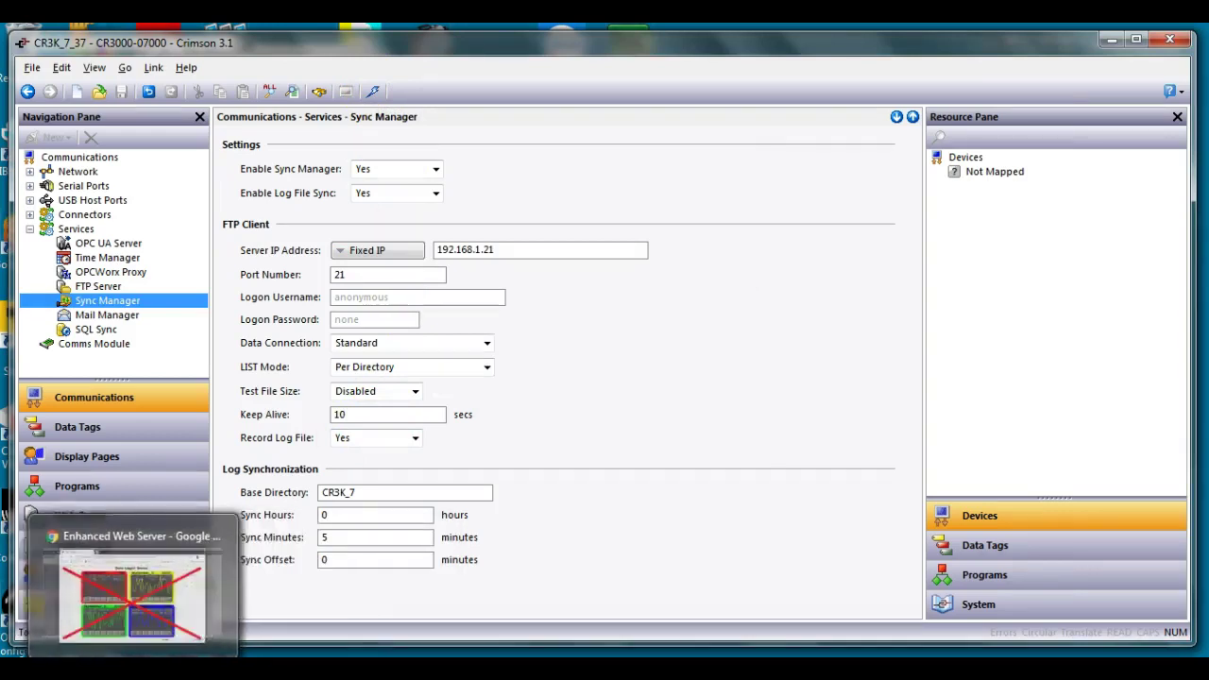
click(176, 567)
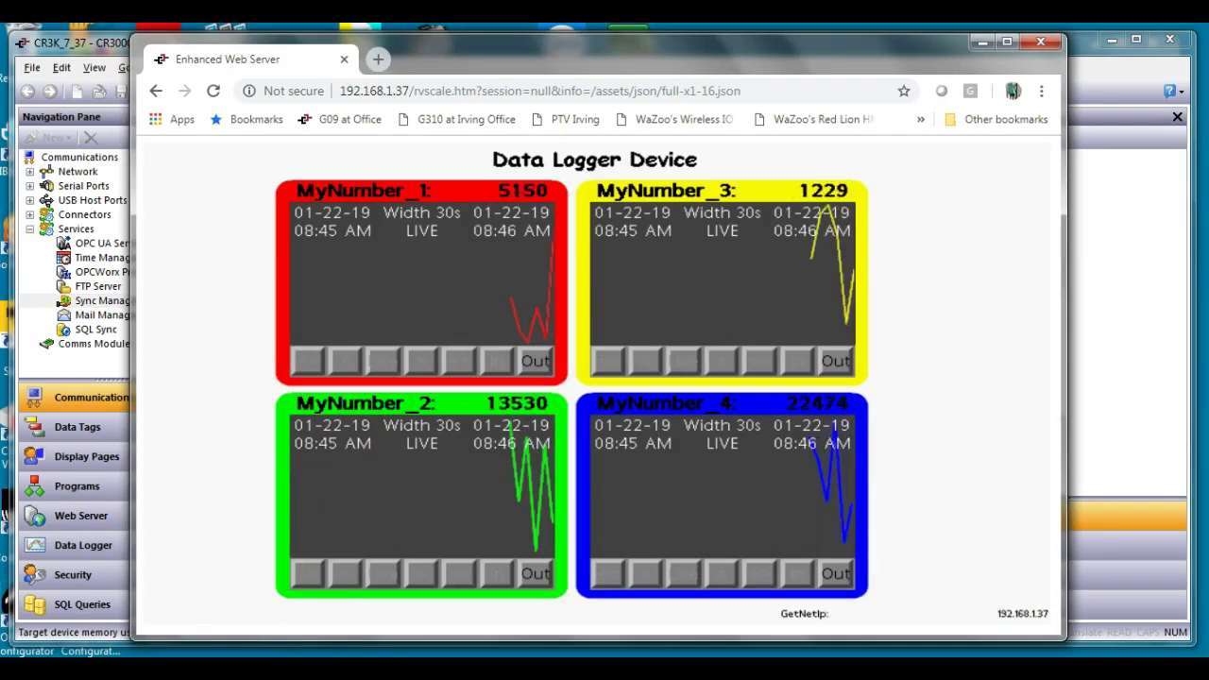
key(alt+Tab)
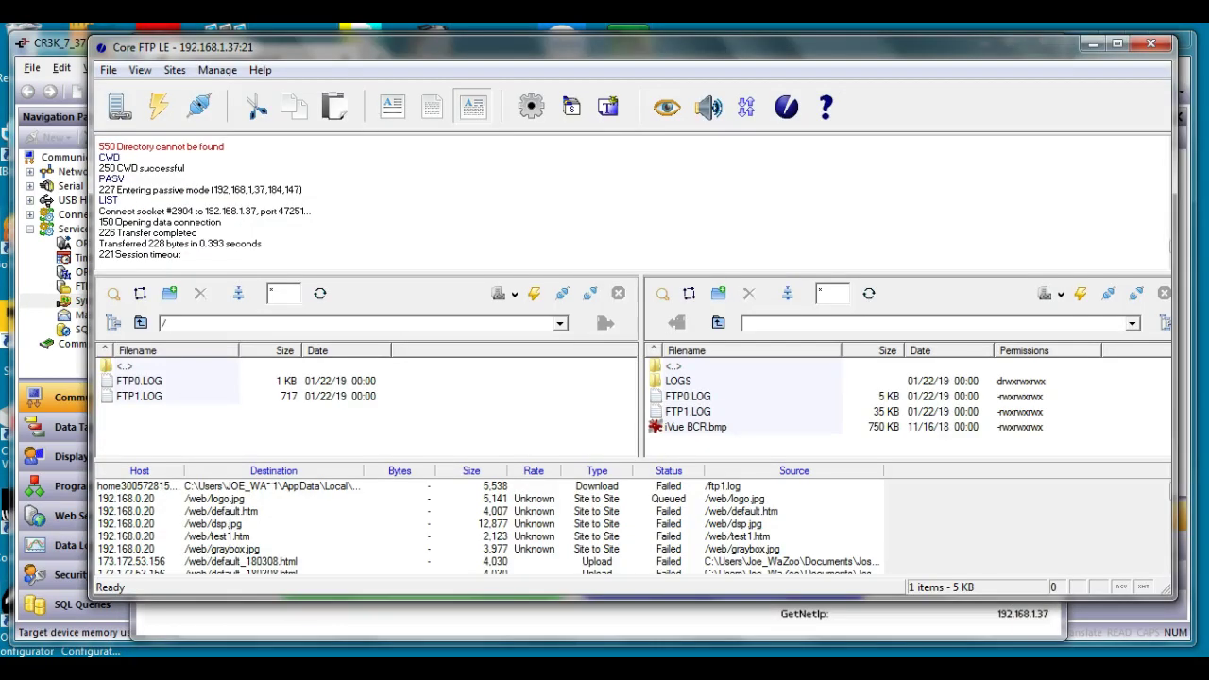
Connect to the FTP_@_21 site at 192.168.1.21 from Site Manager
click(477, 413)
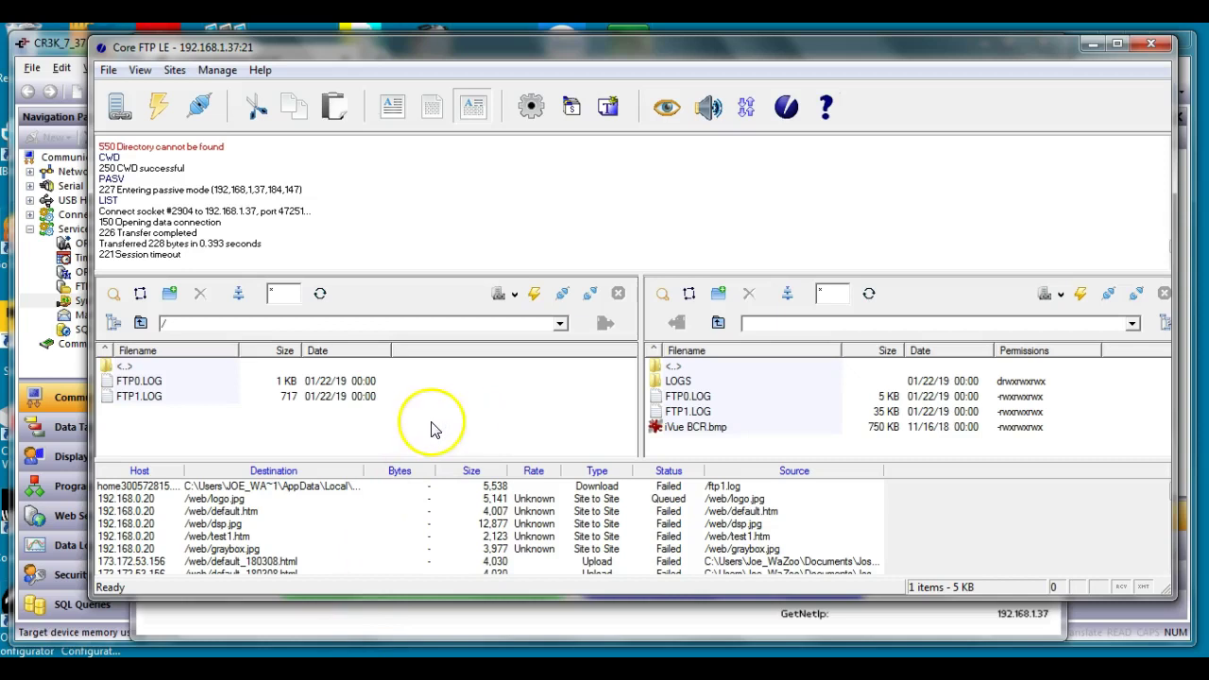
click(119, 107)
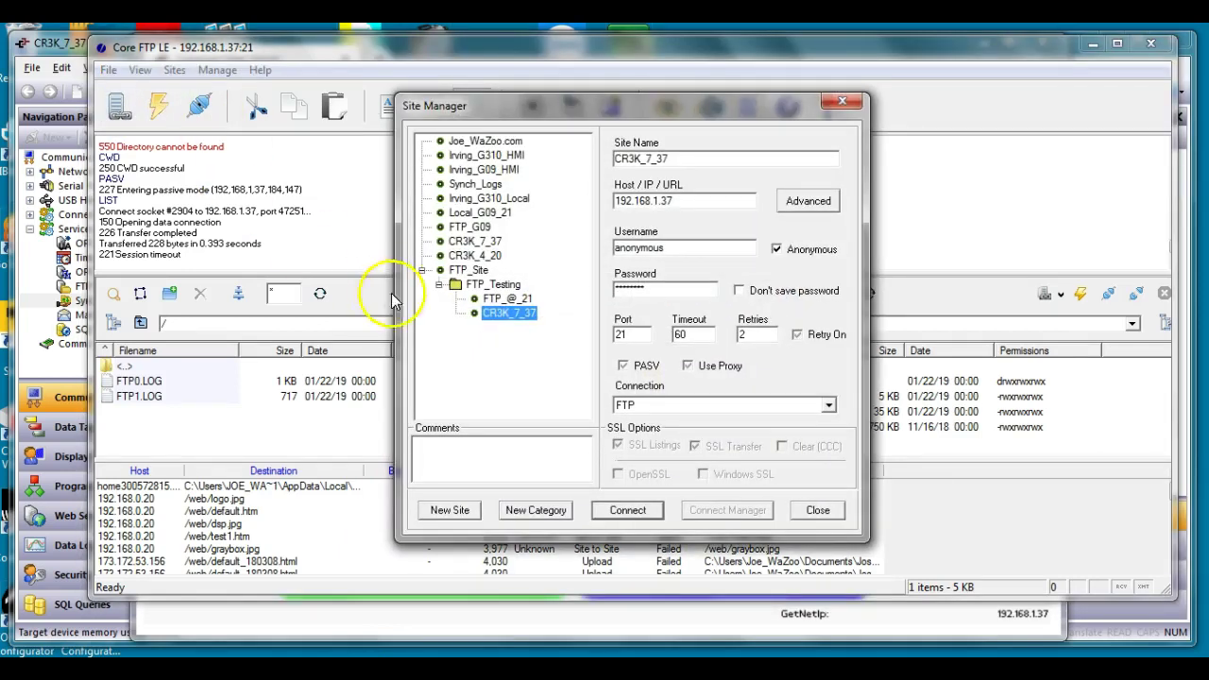
click(510, 297)
click(619, 519)
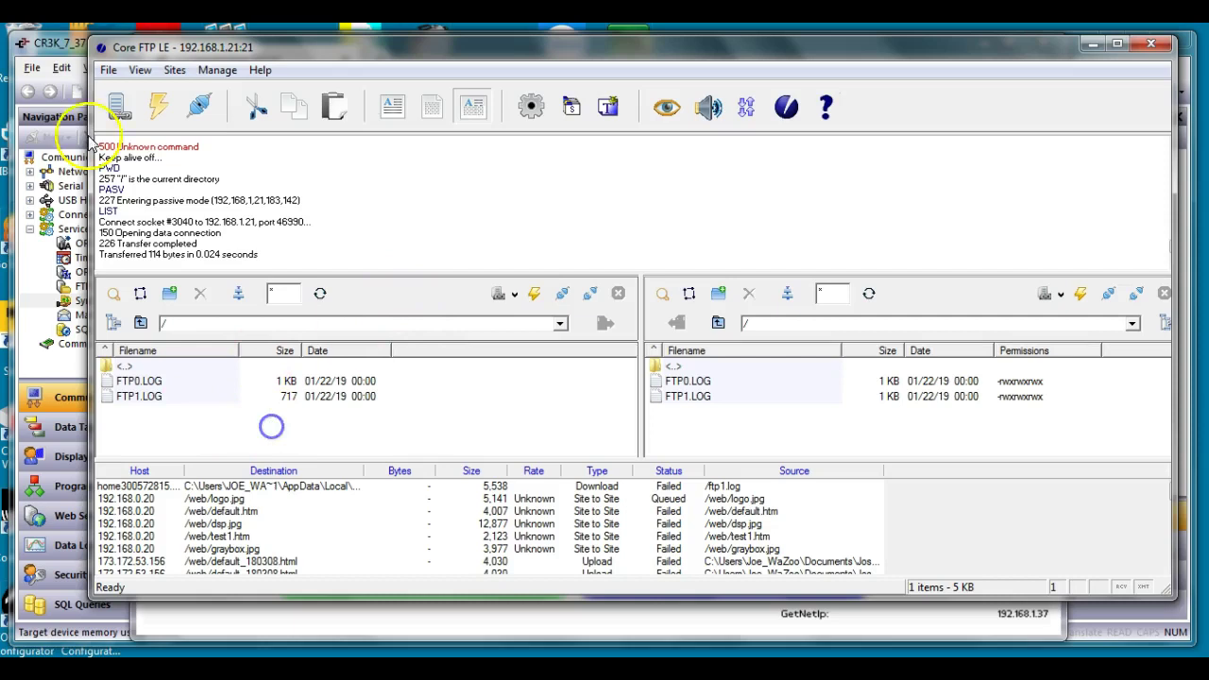
click(120, 106)
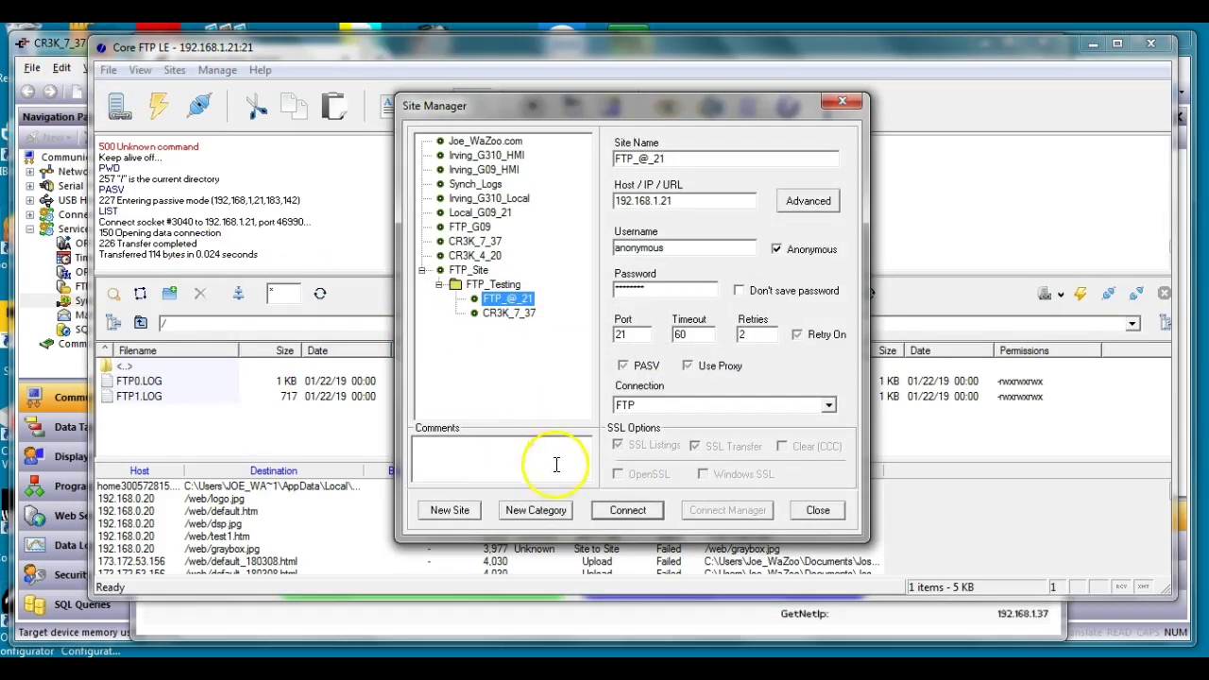
click(627, 499)
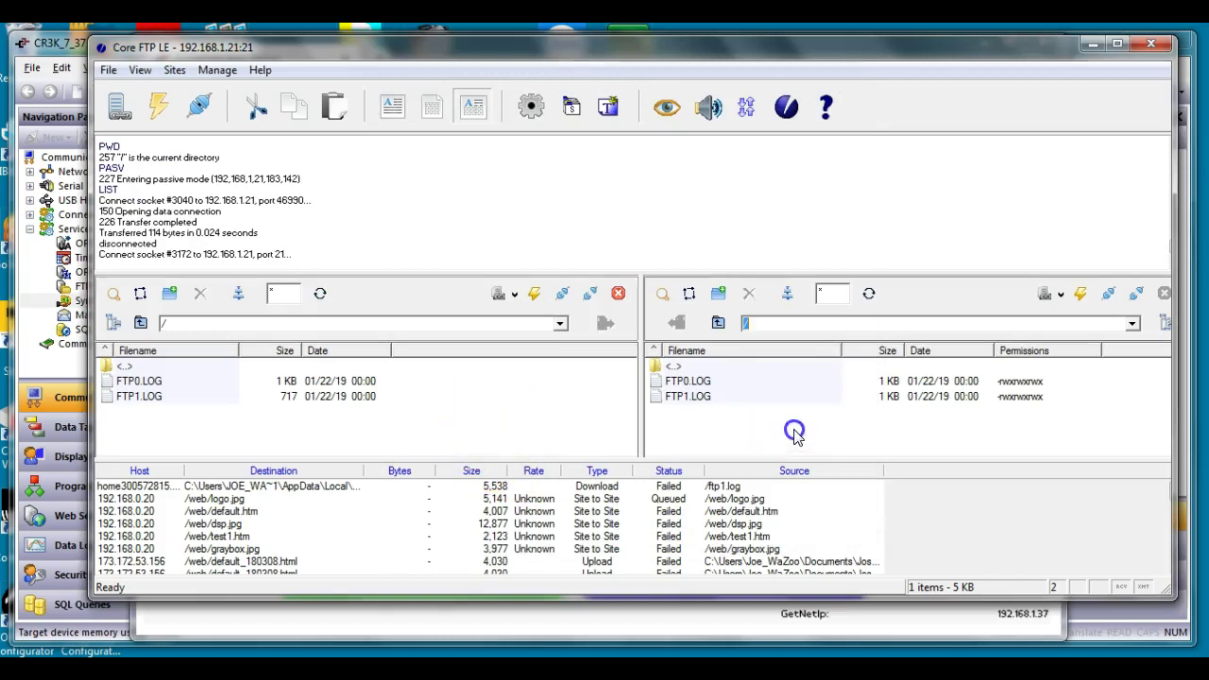
Switch the connection to the CR3K_7_37 site, confirming the disconnect
click(119, 105)
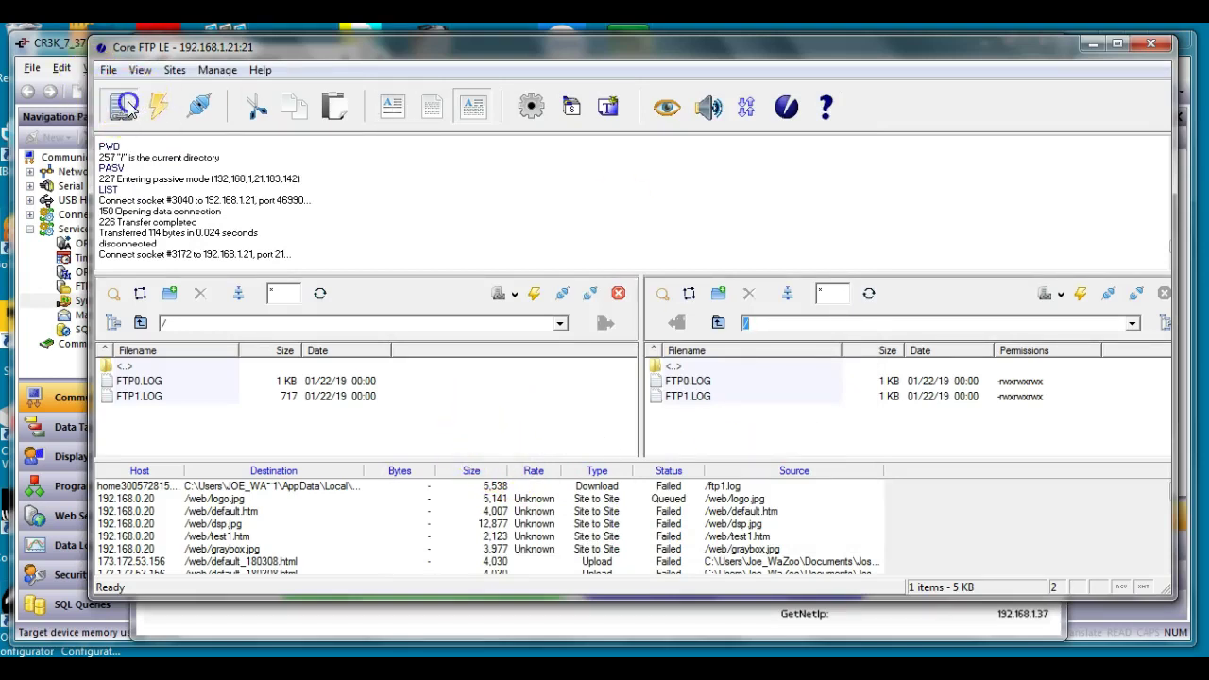
click(496, 313)
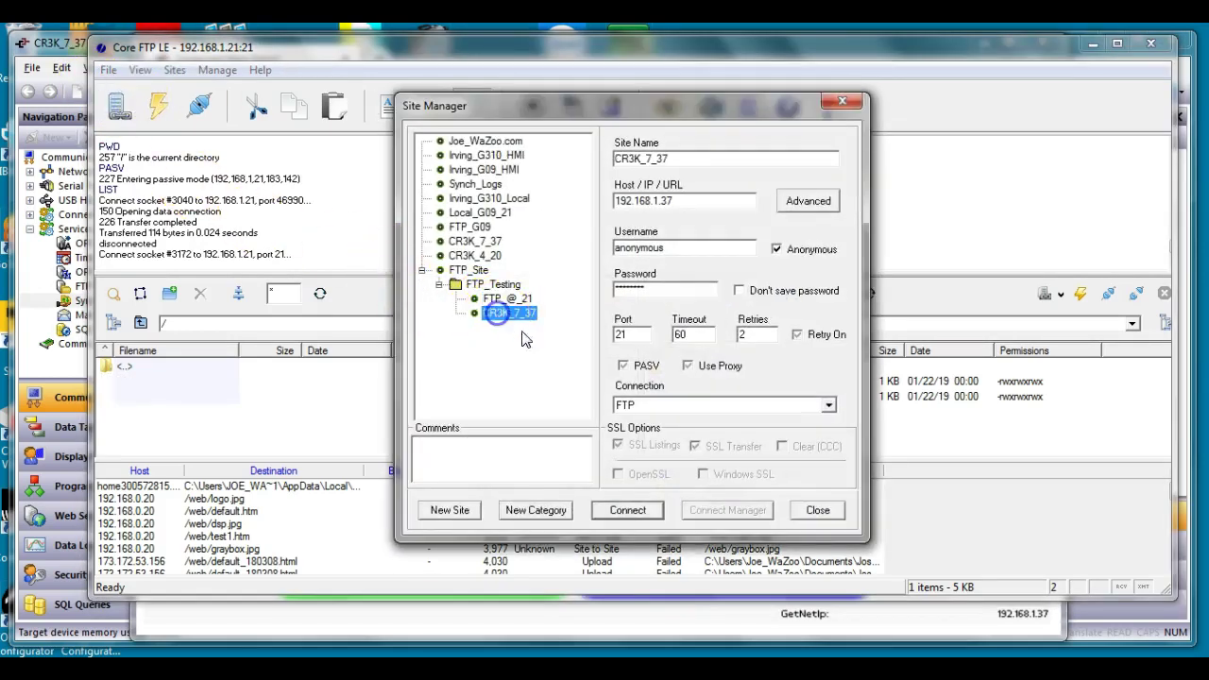
click(623, 514)
click(624, 363)
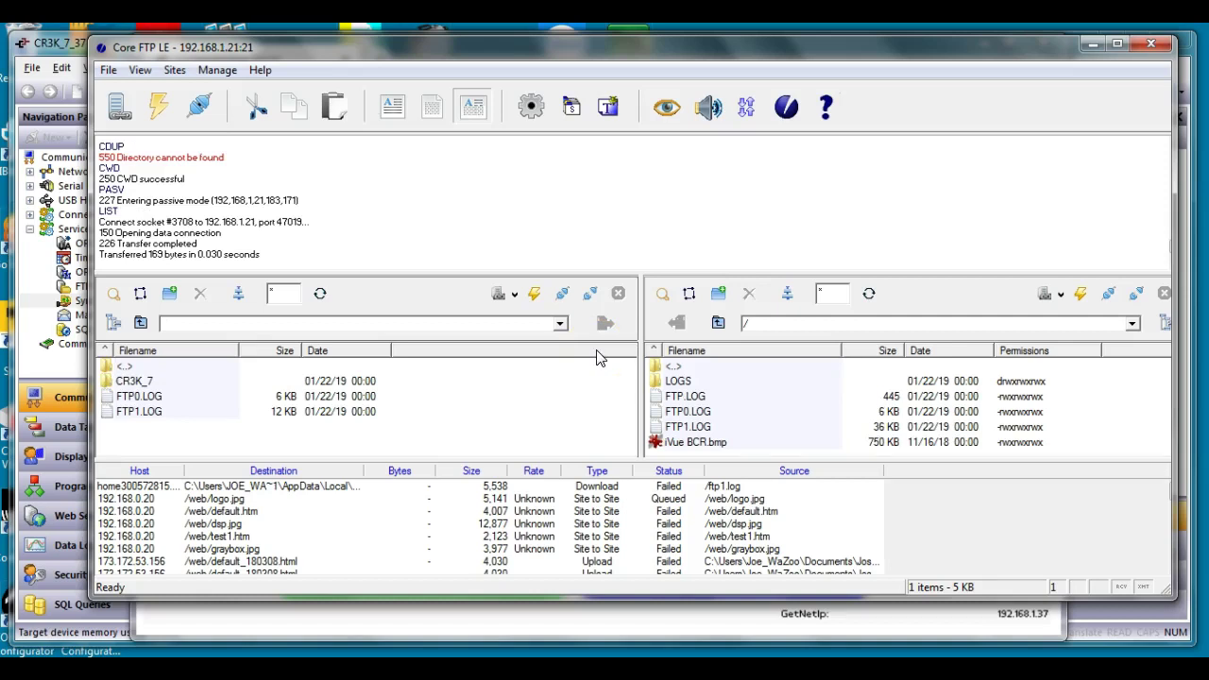
Refresh the server listing and open CR3K_7/LOGS/Log1 to view the synced CSV files
click(514, 432)
click(427, 296)
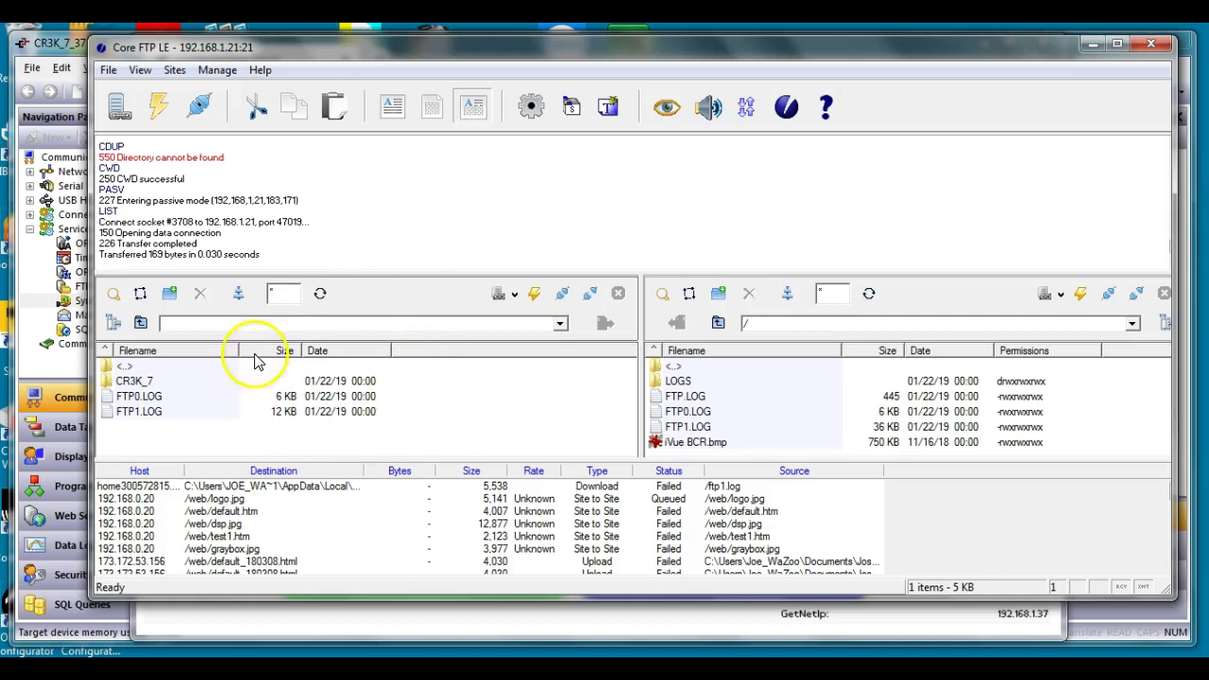
click(322, 295)
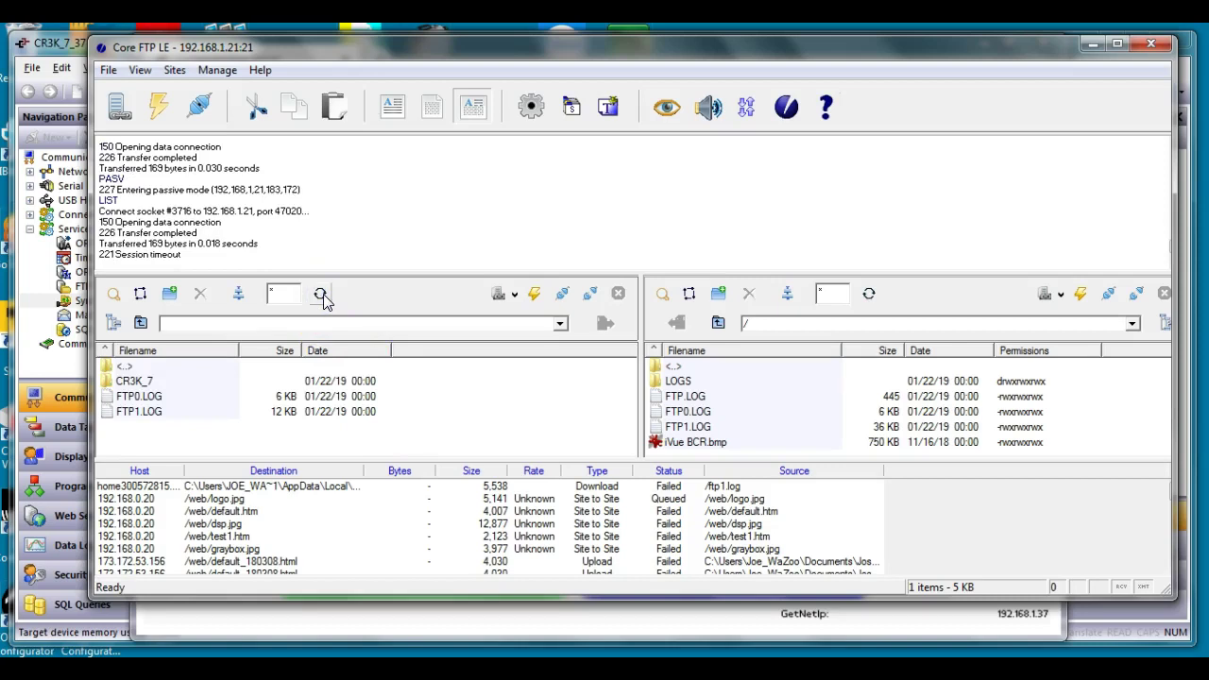
double_click(153, 382)
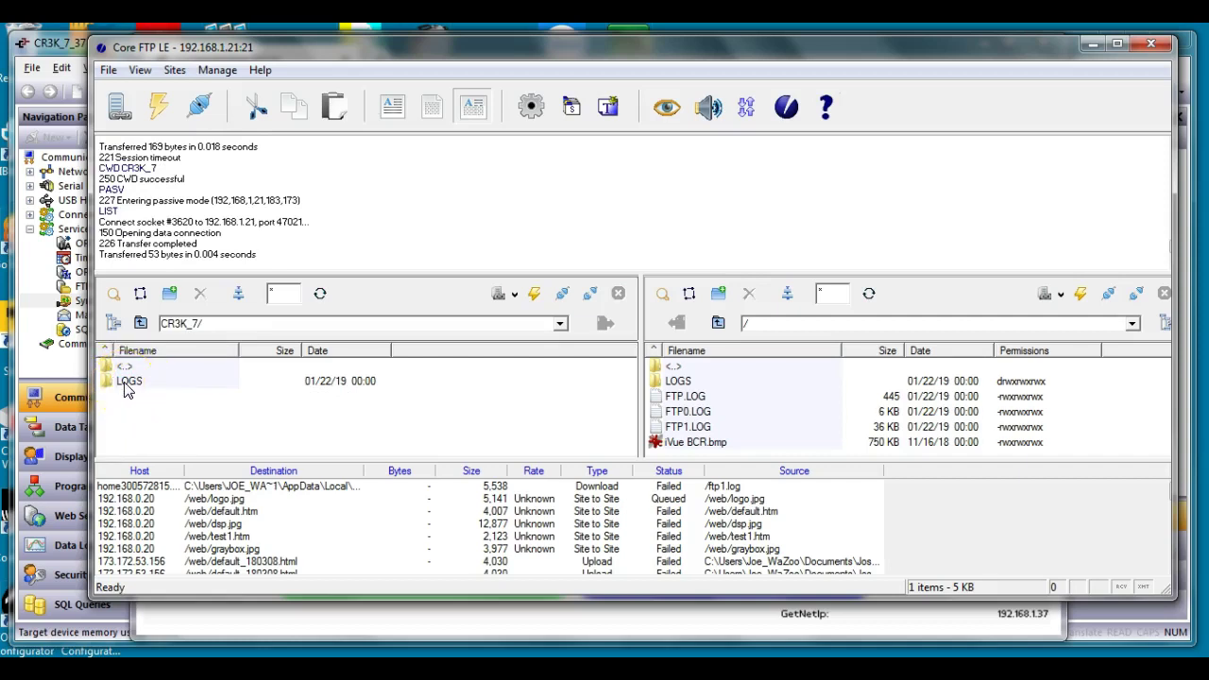
double_click(128, 391)
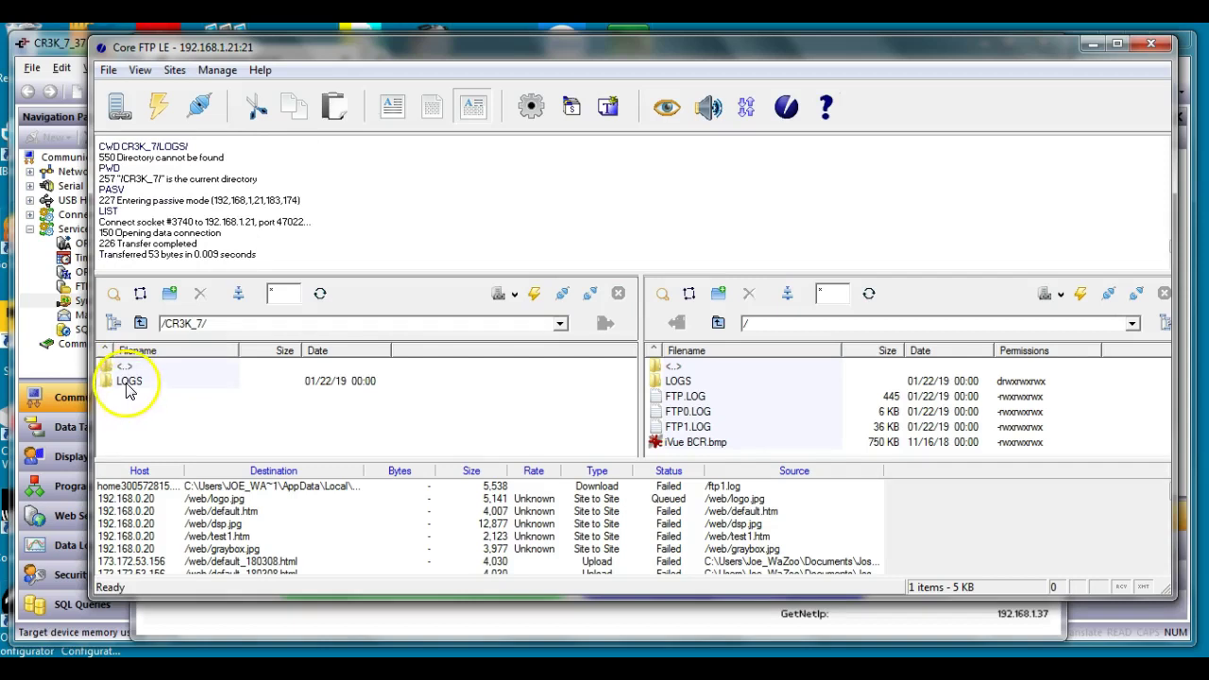
double_click(129, 382)
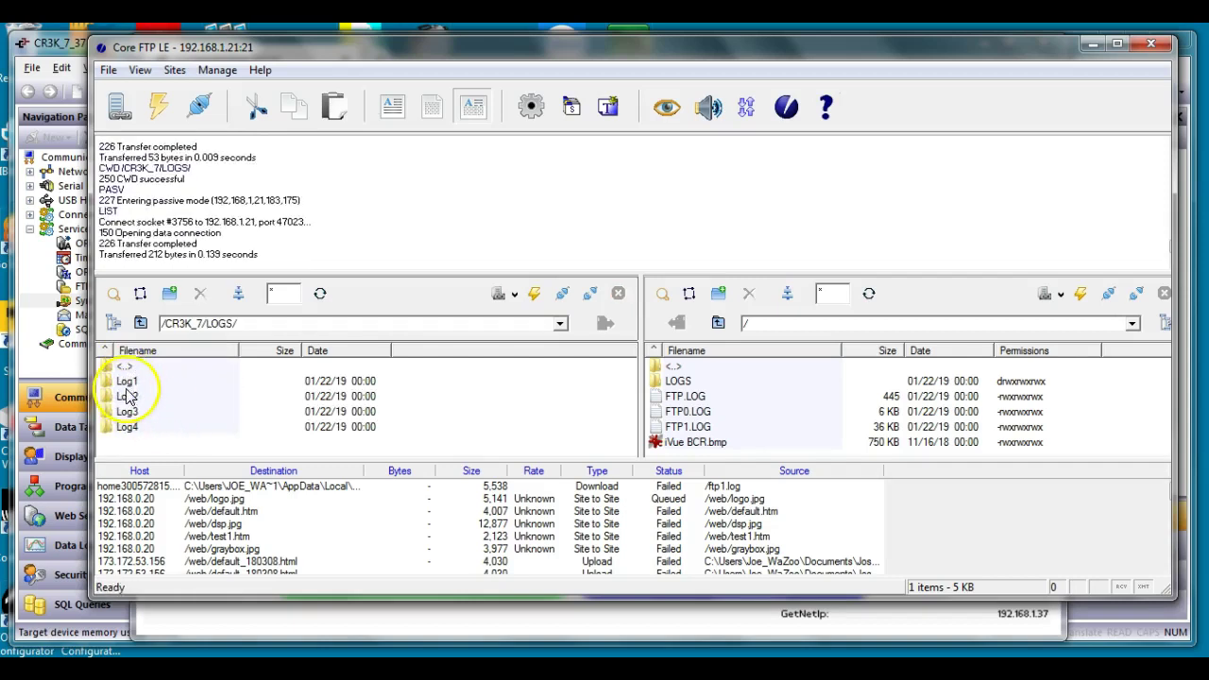
double_click(128, 383)
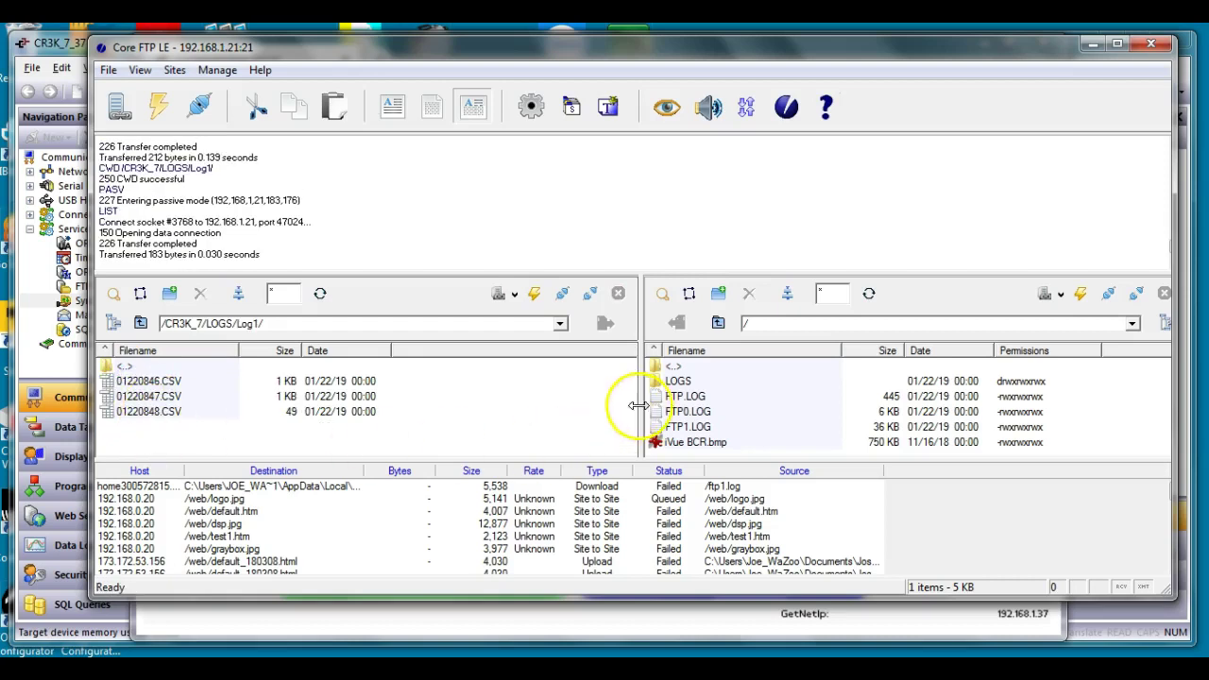
Open the HMI's LOGS/Log1 for comparison, then take the server side back to its root
click(676, 384)
double_click(676, 383)
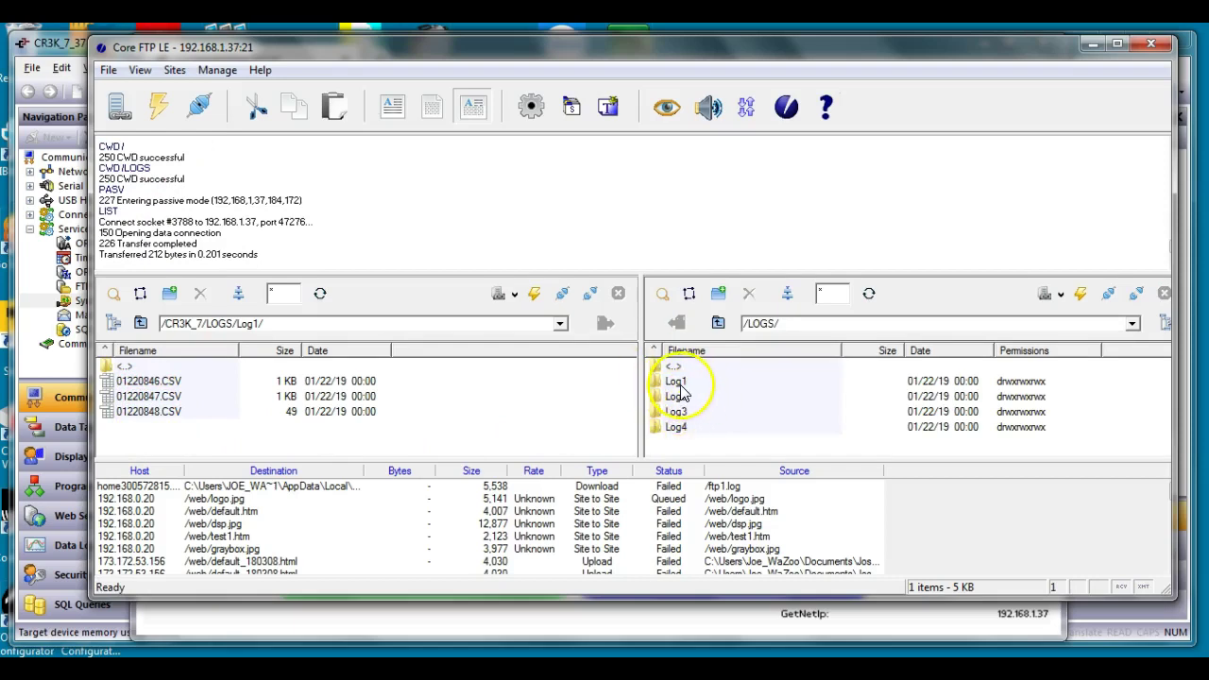
double_click(678, 383)
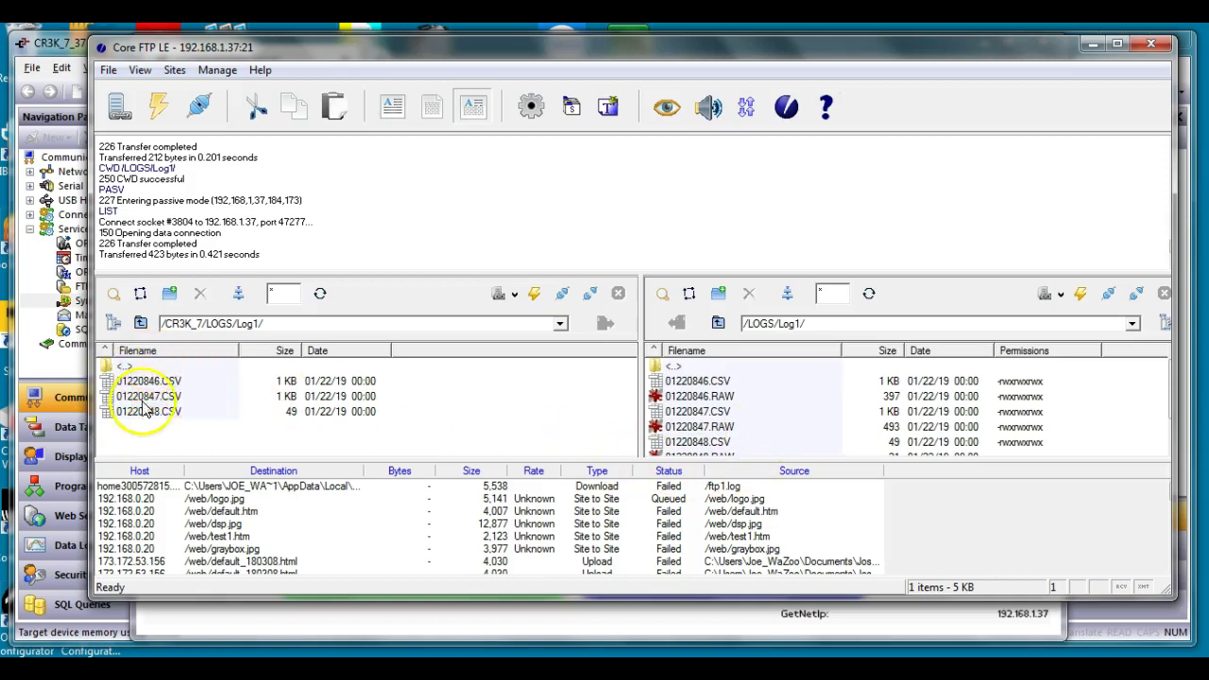
click(141, 325)
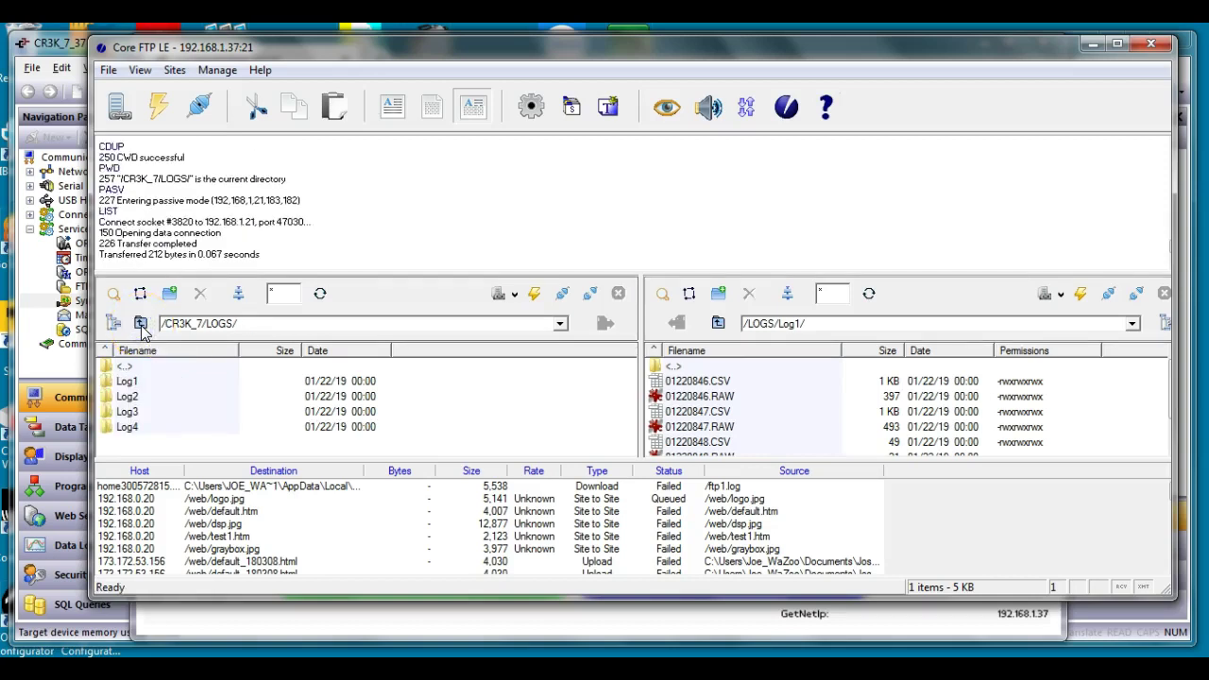
click(141, 325)
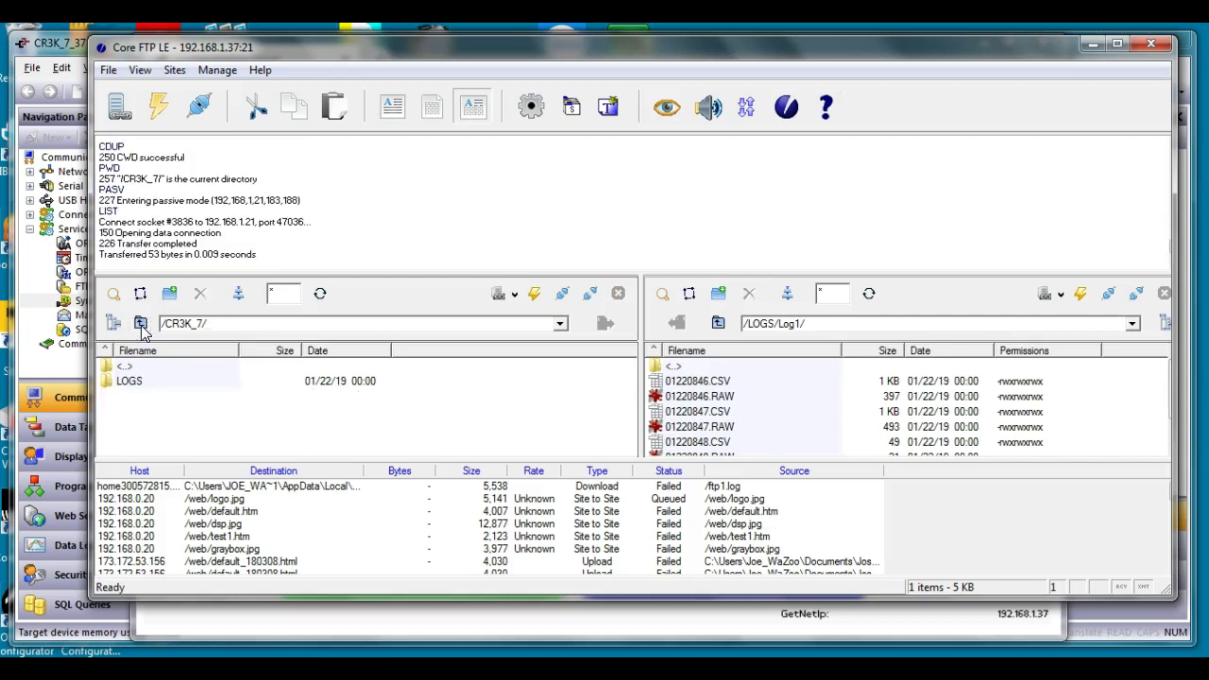
click(140, 325)
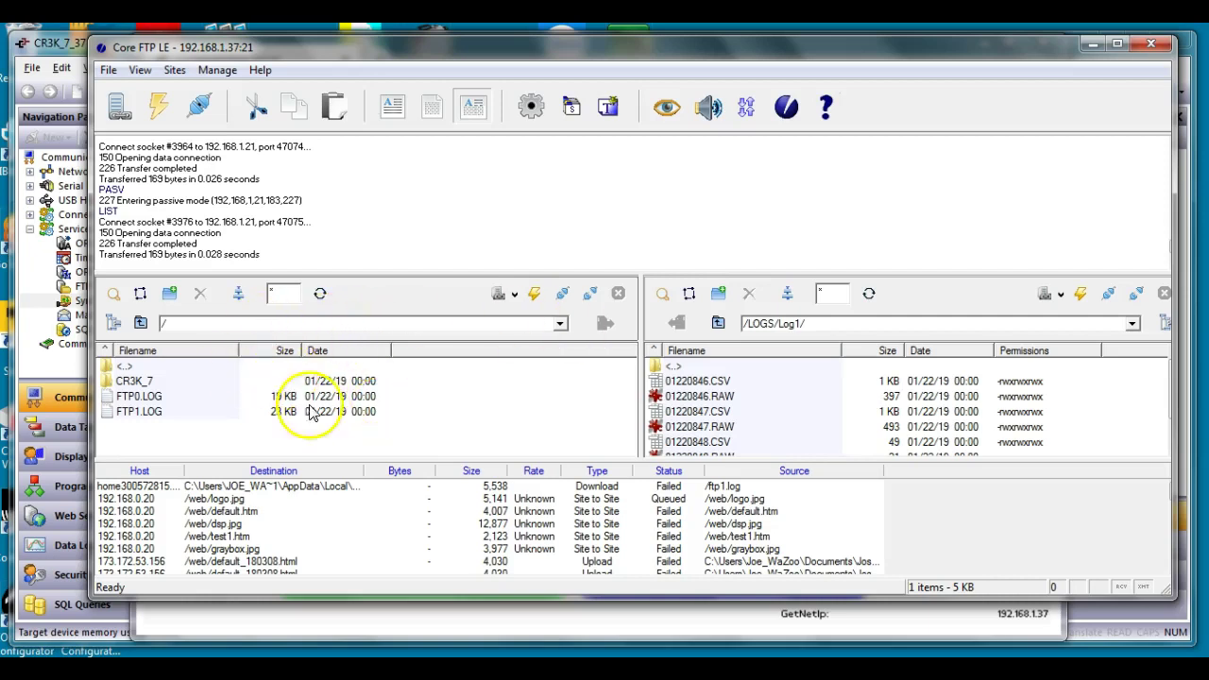
Refresh the server and check CR3K_7/LOGS/Log1 and Log3 for new CSV files
click(320, 295)
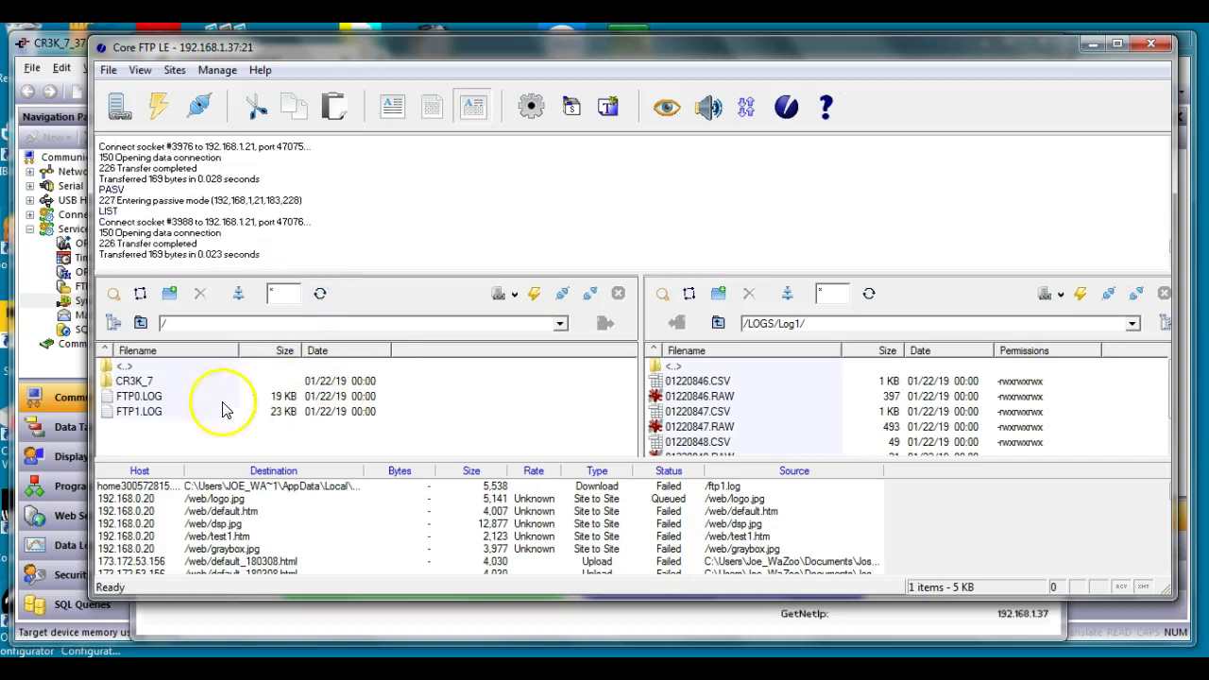
double_click(137, 383)
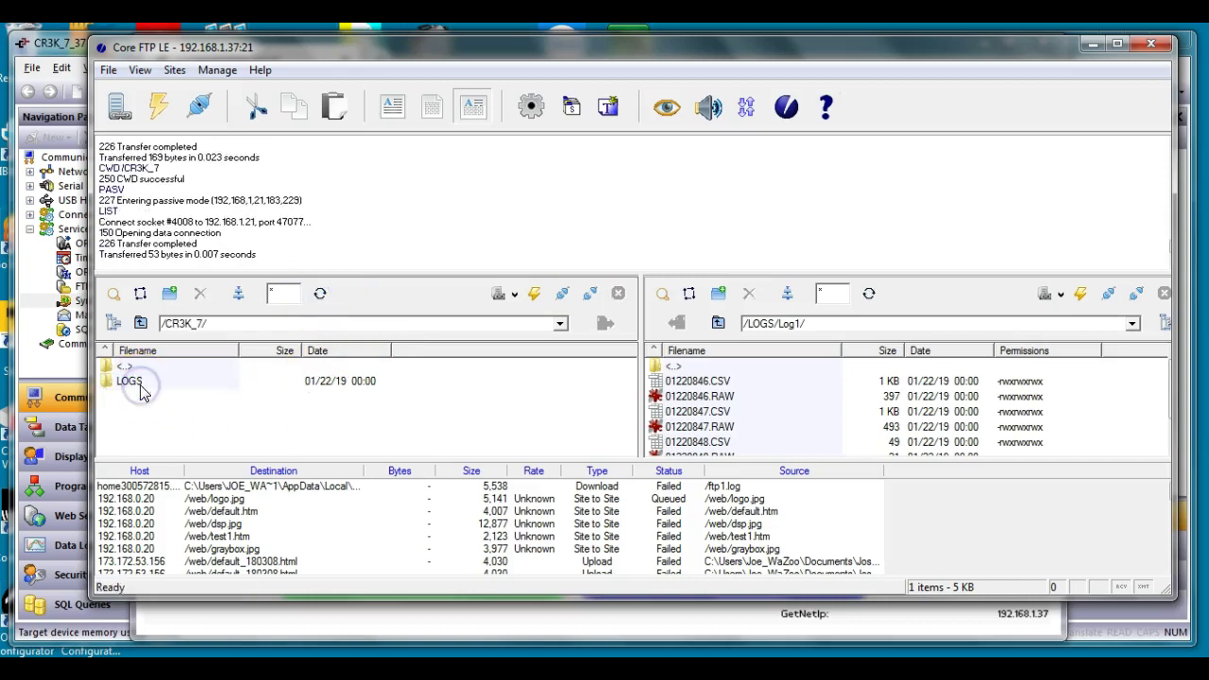
double_click(141, 388)
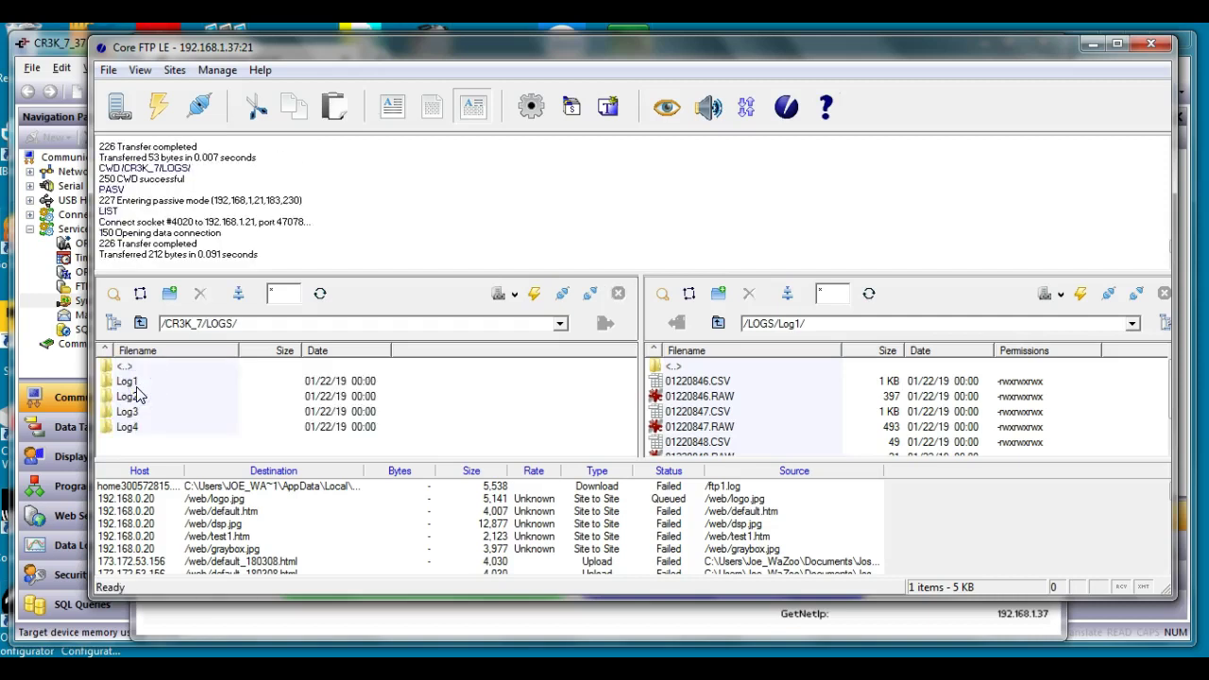
double_click(137, 384)
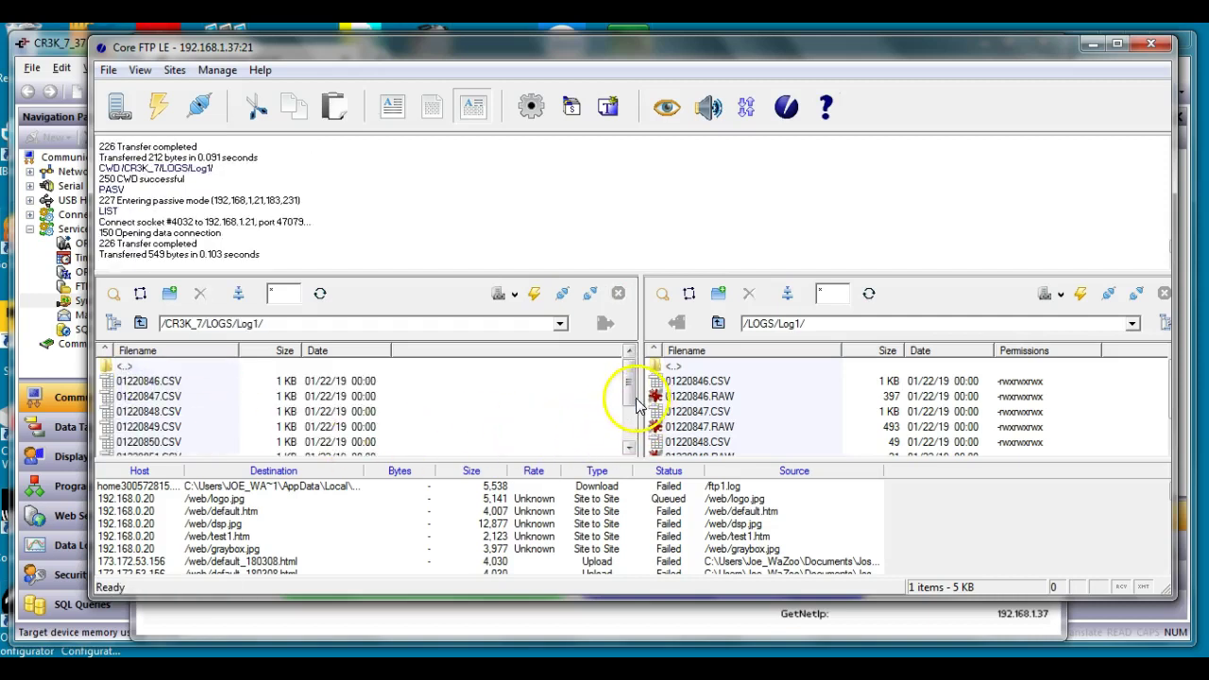
mouse_move(630, 401)
mouse_down()
mouse_move(629, 434)
mouse_move(629, 395)
mouse_up()
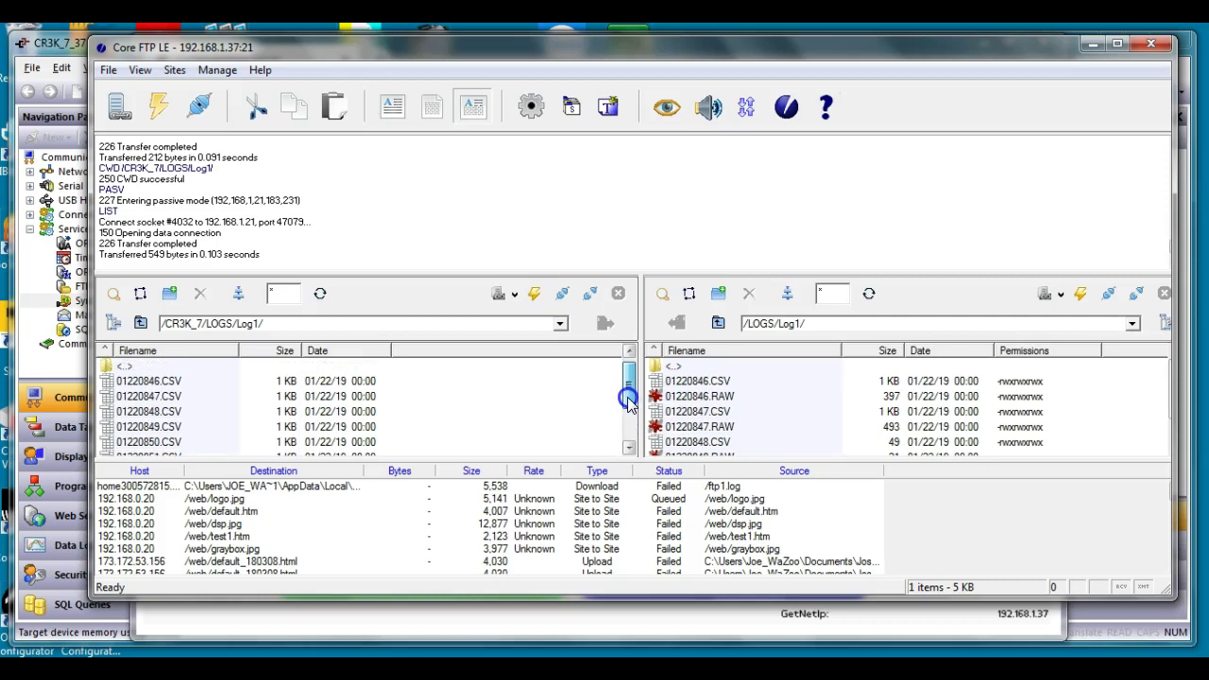
click(113, 323)
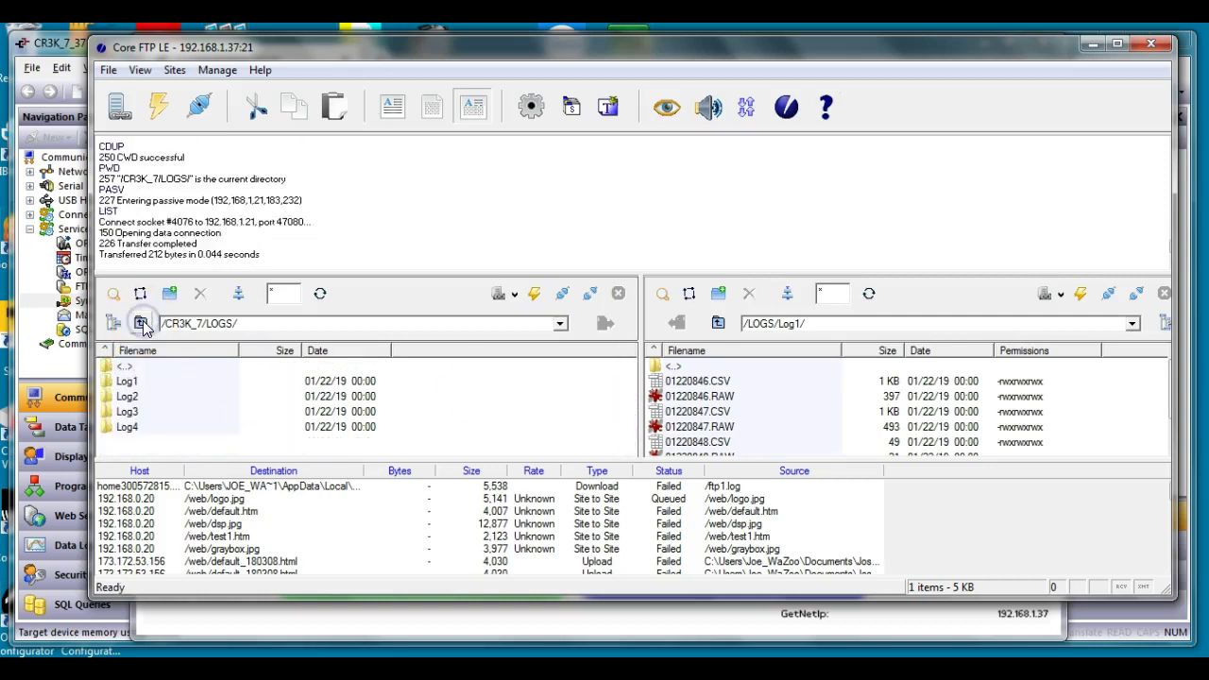
double_click(122, 412)
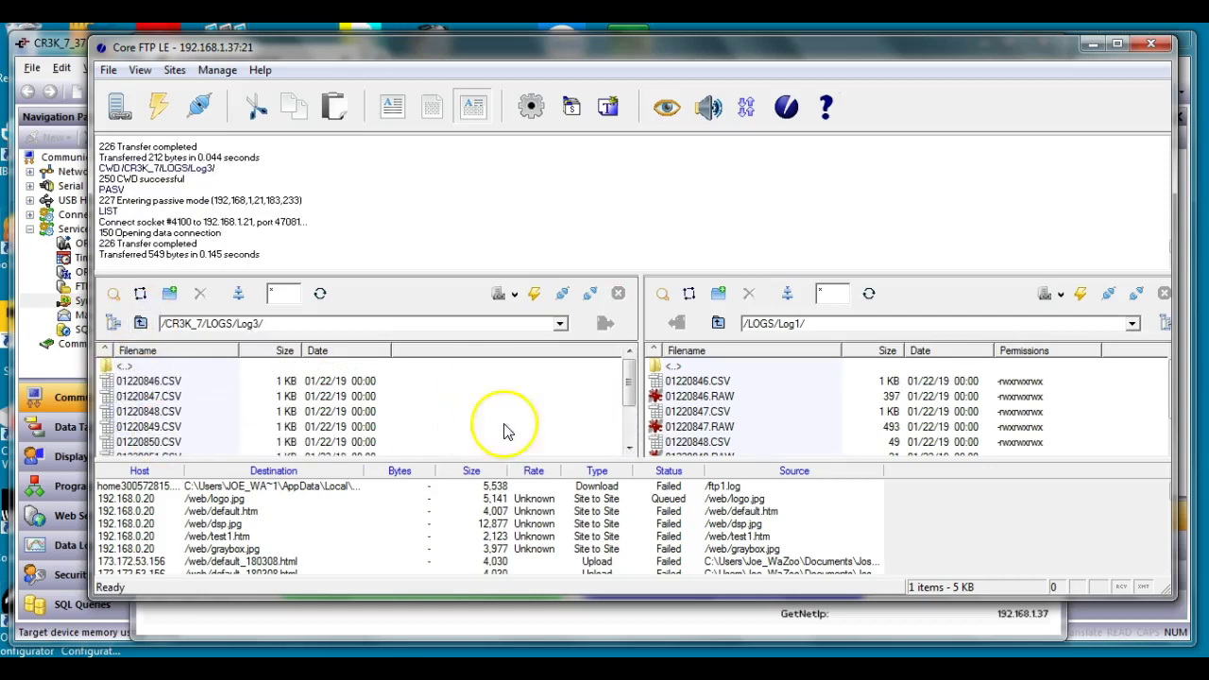
Return both the HMI side and the server side to their root folders
mouse_move(630, 404)
mouse_down()
mouse_move(630, 440)
mouse_move(637, 386)
mouse_up()
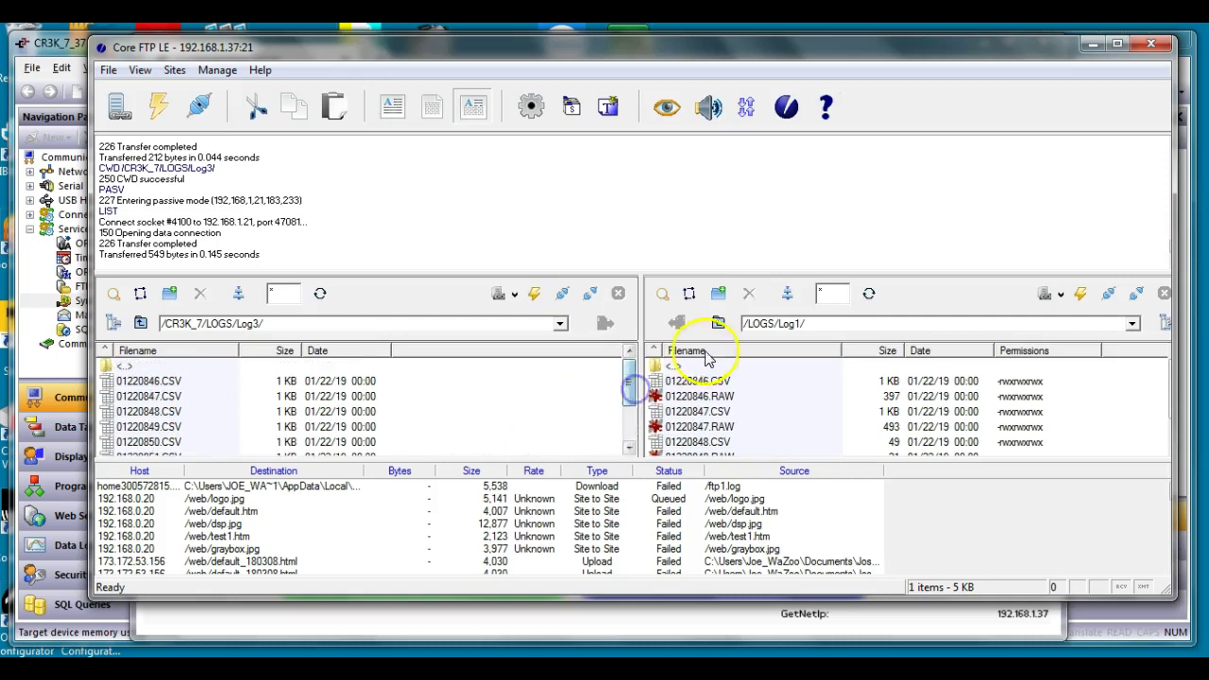
click(720, 324)
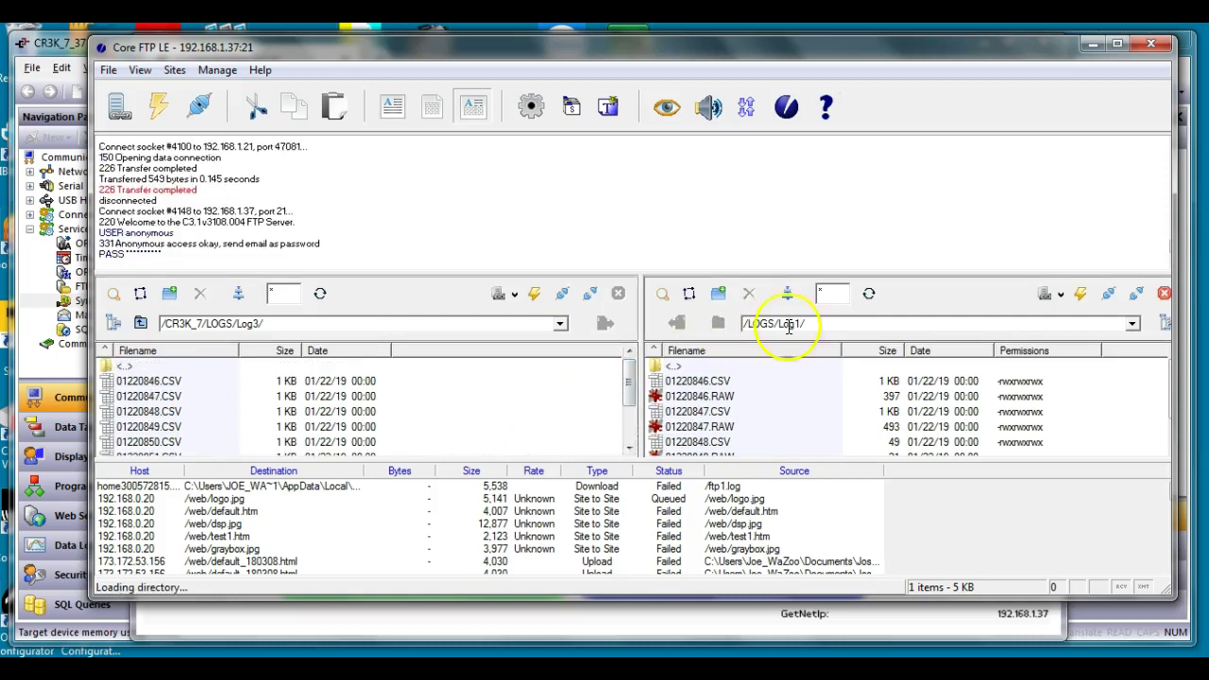
click(719, 324)
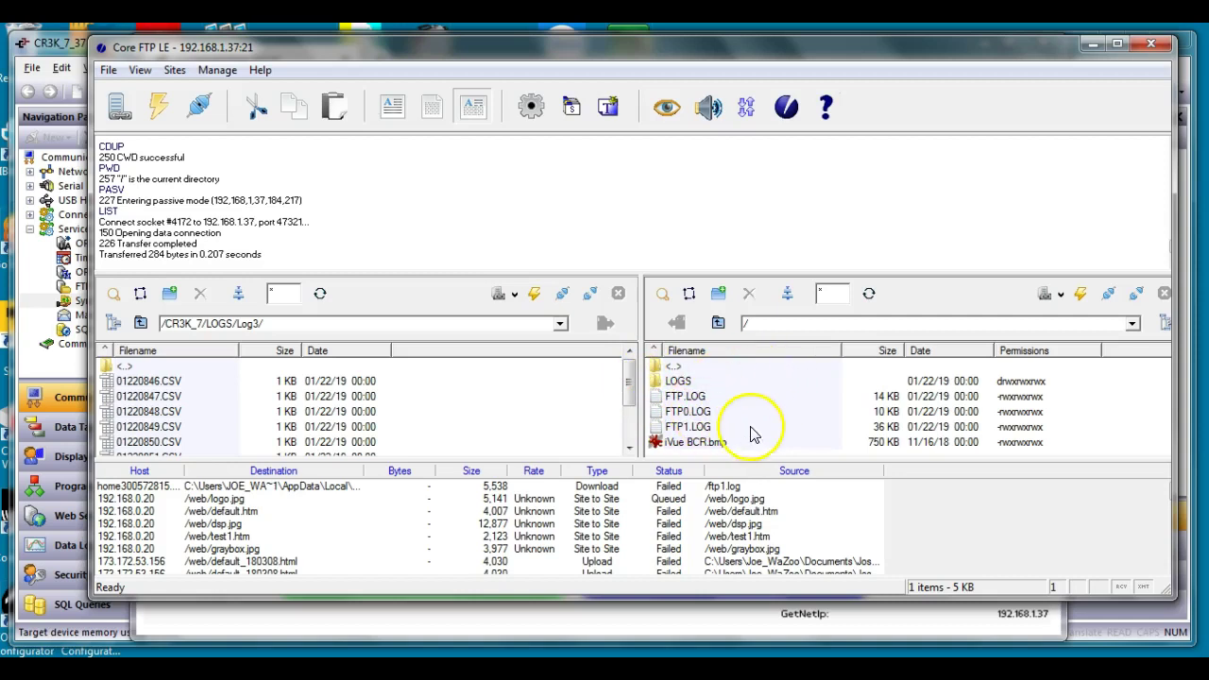
click(141, 324)
click(142, 324)
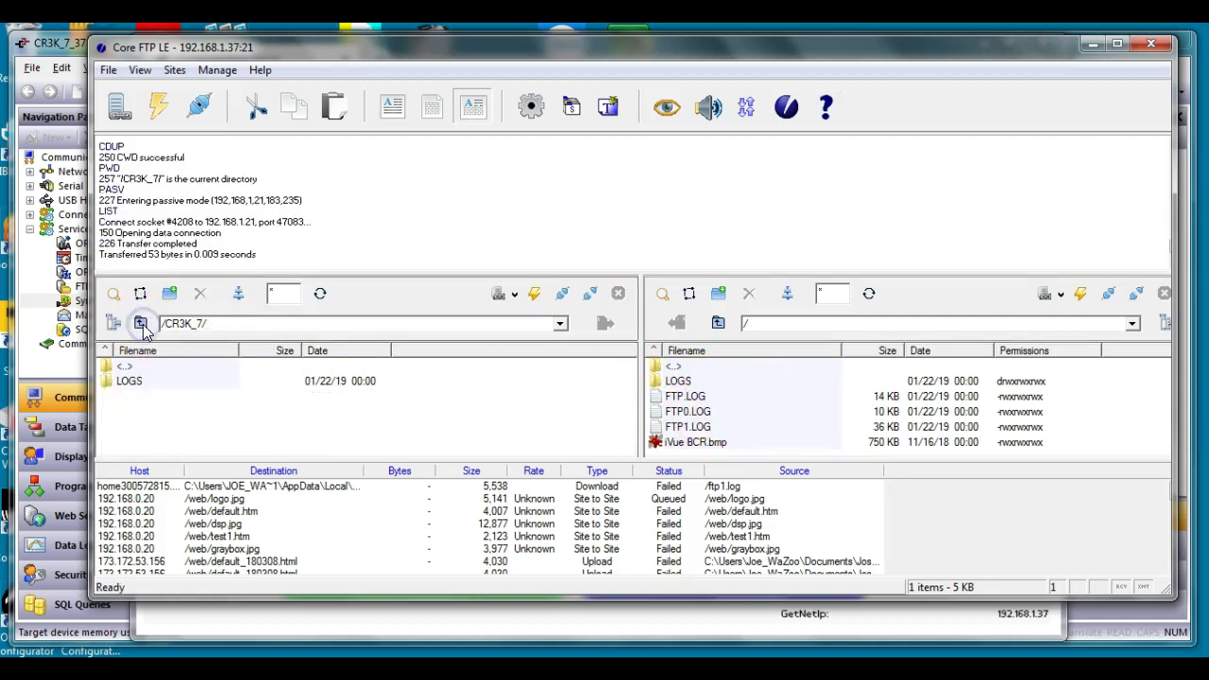
click(142, 324)
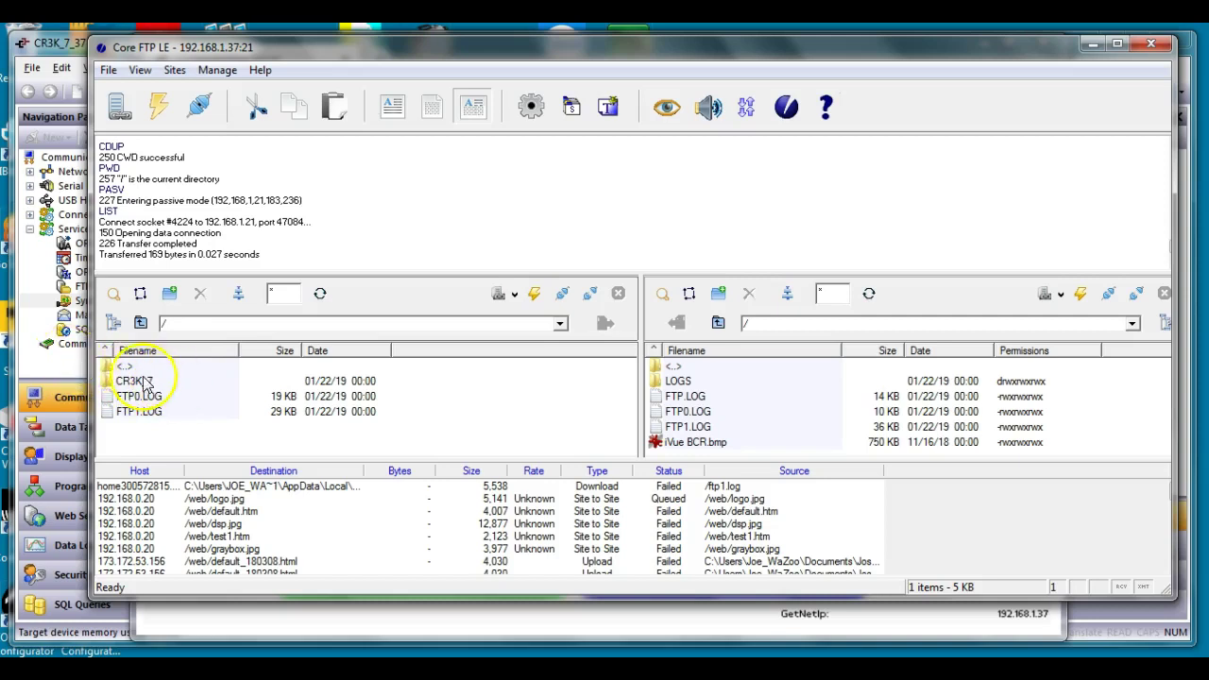
Bring Crimson forward to the Sync Manager settings syncing to 192.168.1.21 every 5 minutes
click(67, 367)
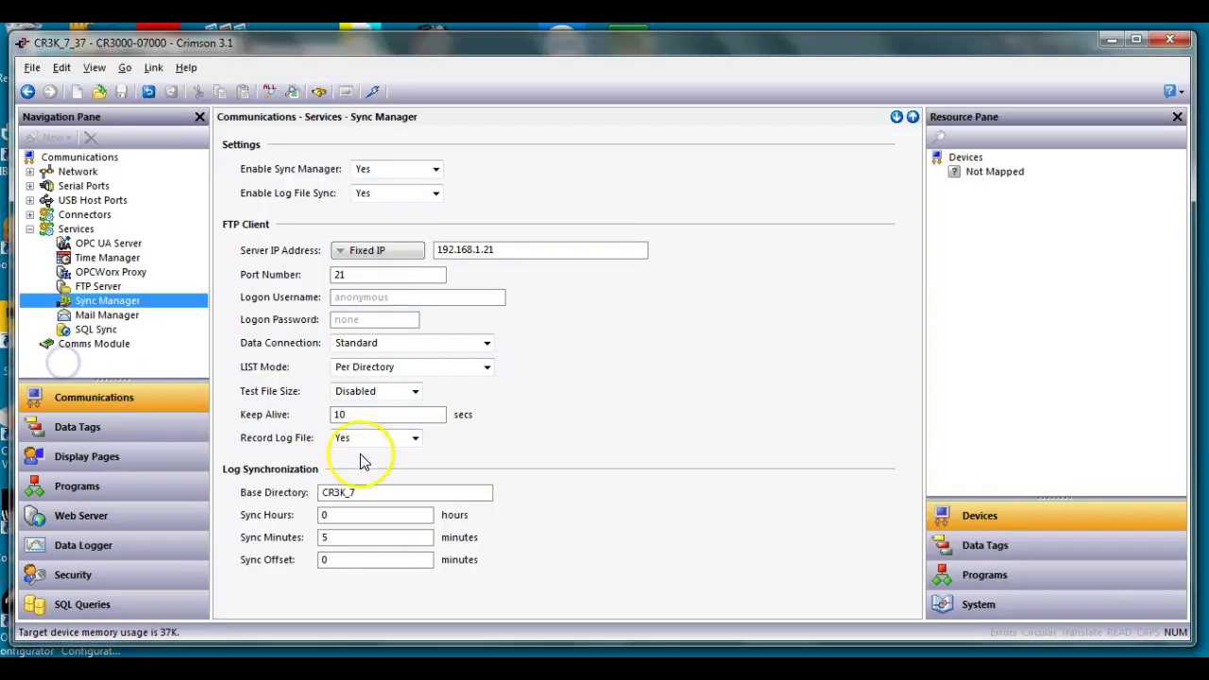